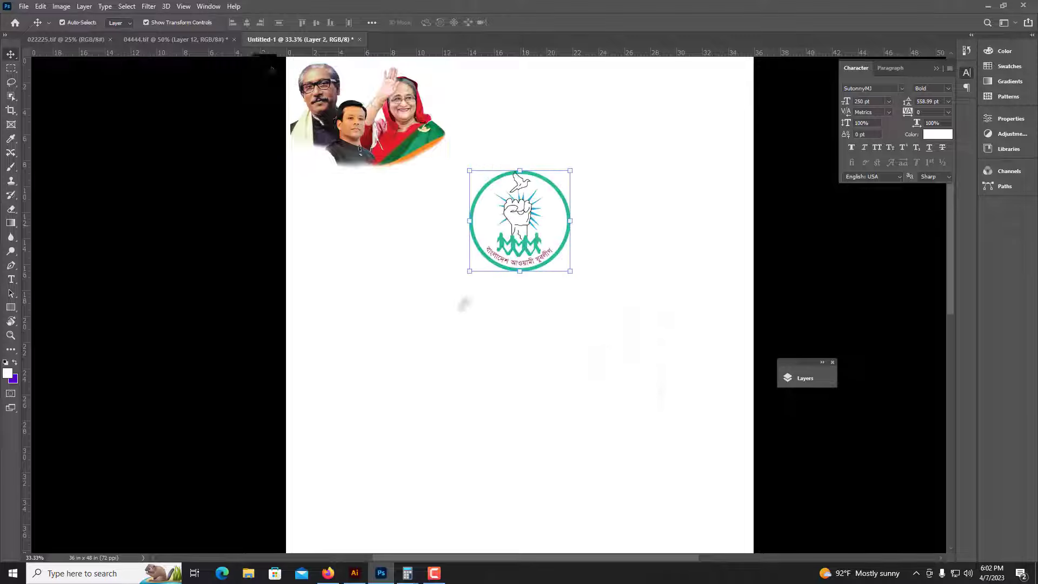
Step: Switch to 04444.tif and adjust the position of the two portraits over the multicoloured paint splash
left_click(176, 40)
left_click(632, 366)
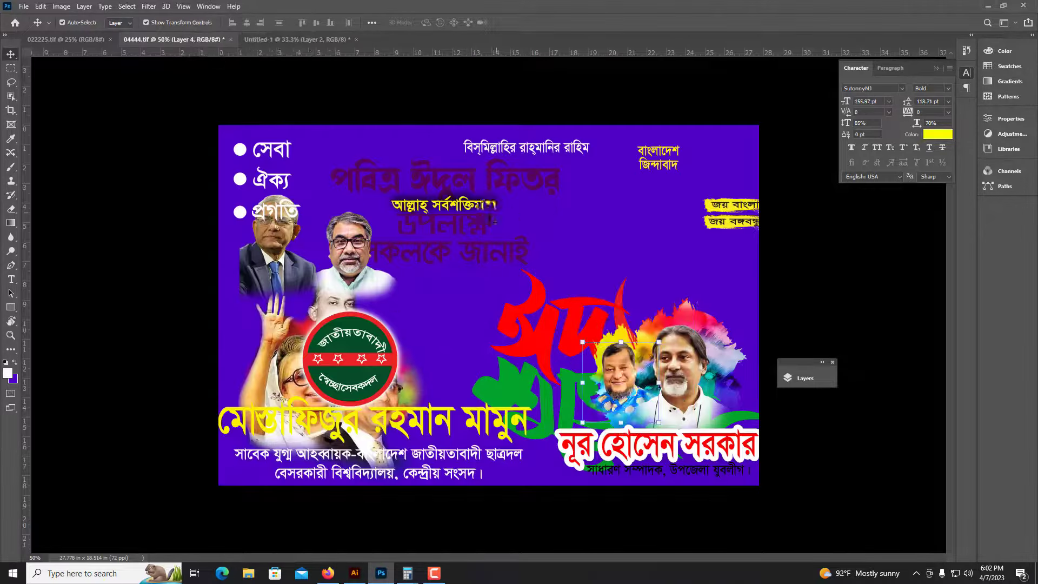
key("Delete")
left_click(672, 393)
left_click_drag(612, 367, 643, 374)
key("ctrl+plus")
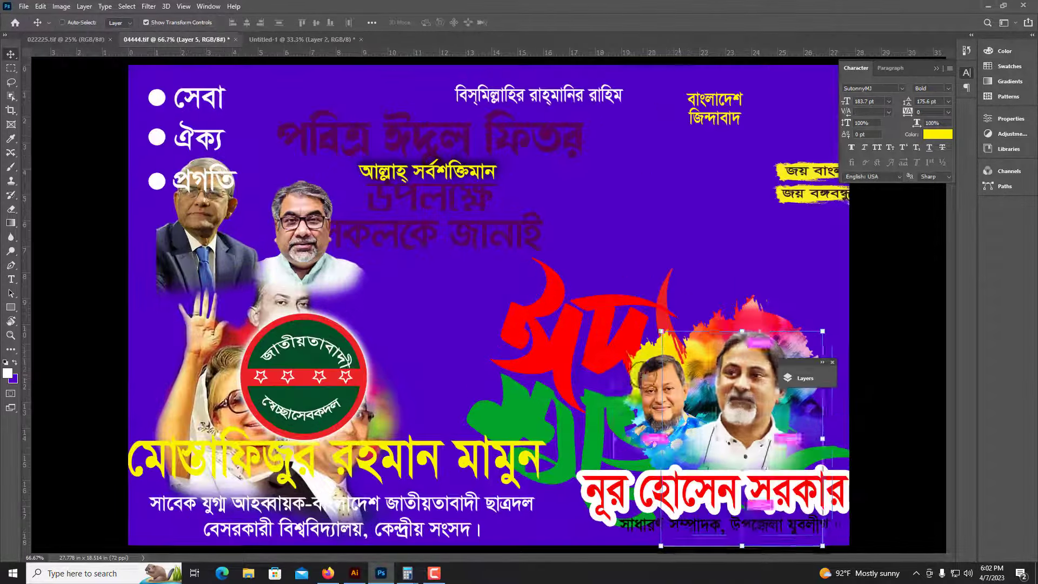
key("Escape")
key("ctrl+plus")
left_click_drag(739, 366, 363, 216)
right_click(358, 286)
left_click(382, 301)
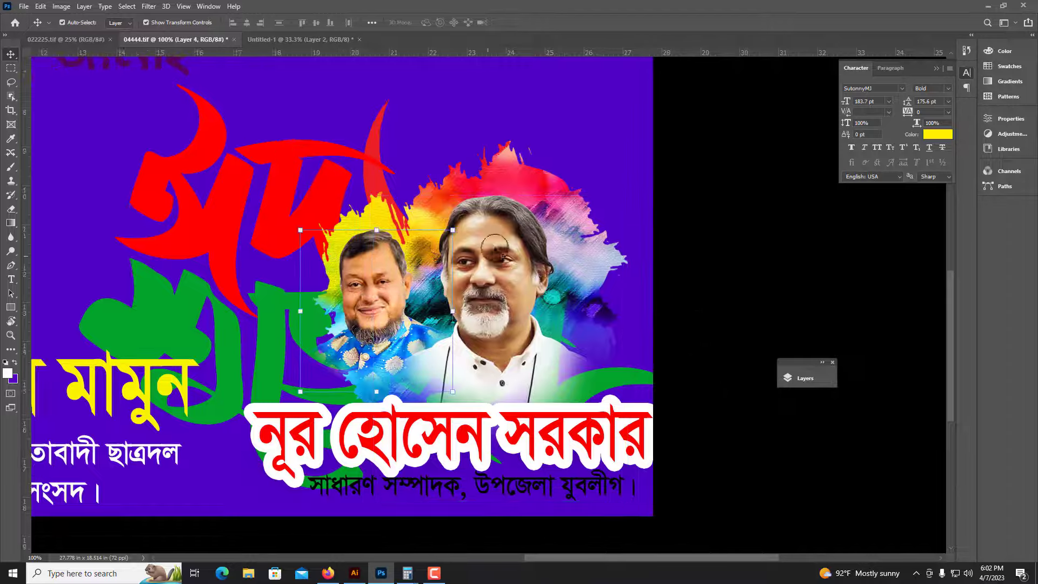
Step: Copy the two portraits with the paint splash into Untitled-1 and fit them at the poster's upper right
key("ctrl+minus")
left_click_drag(685, 374, 547, 189)
left_click_drag(576, 193, 687, 168)
left_click_drag(673, 237, 673, 343)
left_click_drag(699, 243, 691, 221)
key("Return")
Step: Copy the bearded man illustration in the green and red shirt from 022225.tif into the poster
left_click(66, 39)
key("ctrl+minus")
left_click(382, 125)
Step: Move the three-leader photo into the poster's top-left corner and enlarge it slightly
key("ctrl+plus")
left_click_drag(390, 195, 394, 319)
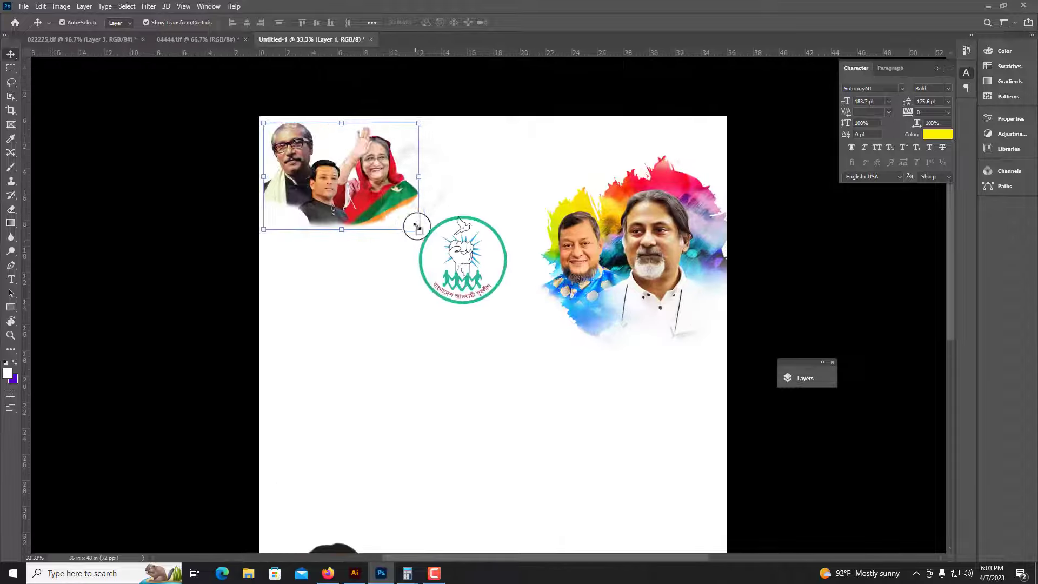
left_click_drag(373, 162, 368, 162)
left_click_drag(414, 229, 425, 238)
key("Return")
key("ctrl+minus")
Step: Shift the left portraits aside in 04444.tif and transfer the yellow text "আল্লাহ্ সর্বশক্তিমান" to the poster, removing it from the source
left_click(216, 39)
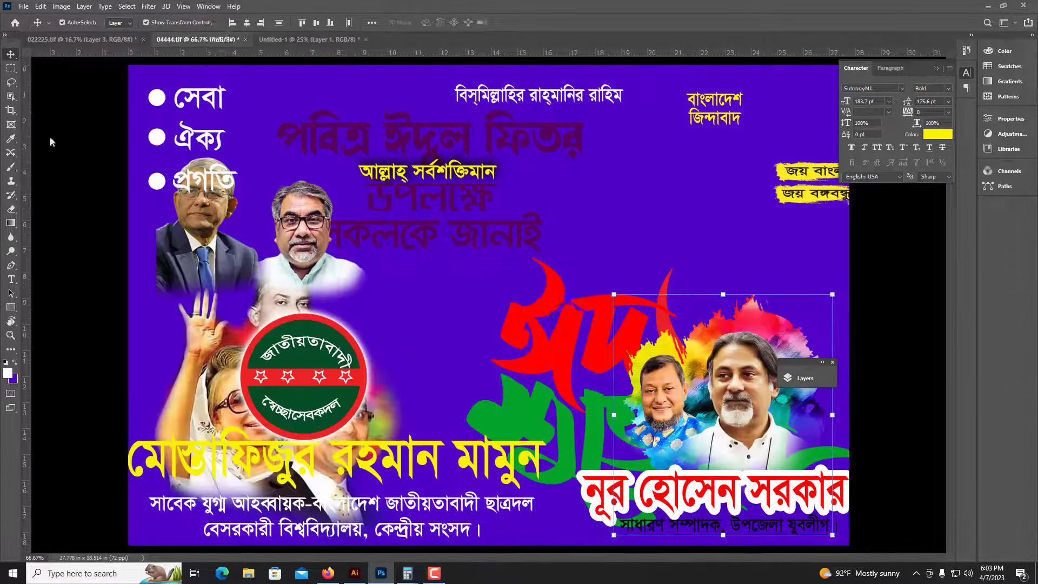
left_click(565, 307)
left_click_drag(295, 230, 255, 266)
left_click_drag(427, 171, 332, 40)
left_click(210, 39)
key("Delete")
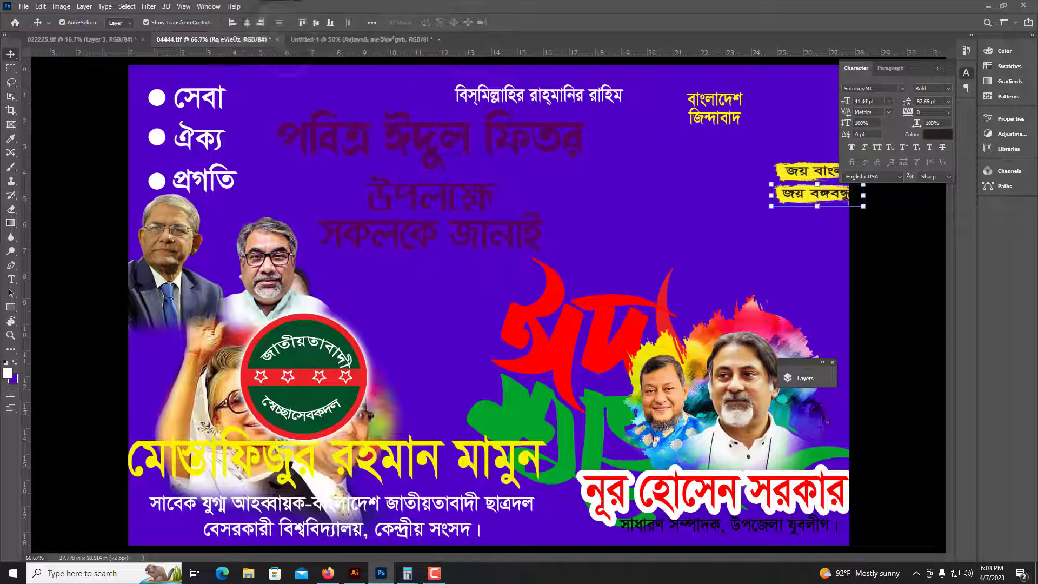
Step: Delete the two portraits and the paint splash from 04444.tif to uncover the Eid lettering
left_click(756, 414)
key("Delete")
left_click(663, 390)
key("Delete")
key("Delete")
Step: Copy the two yellow slogan labels "জয় বাংলা" and "জয় বঙ্গবন্ধু" from 04444.tif to the poster's top-right corner
left_click(807, 173)
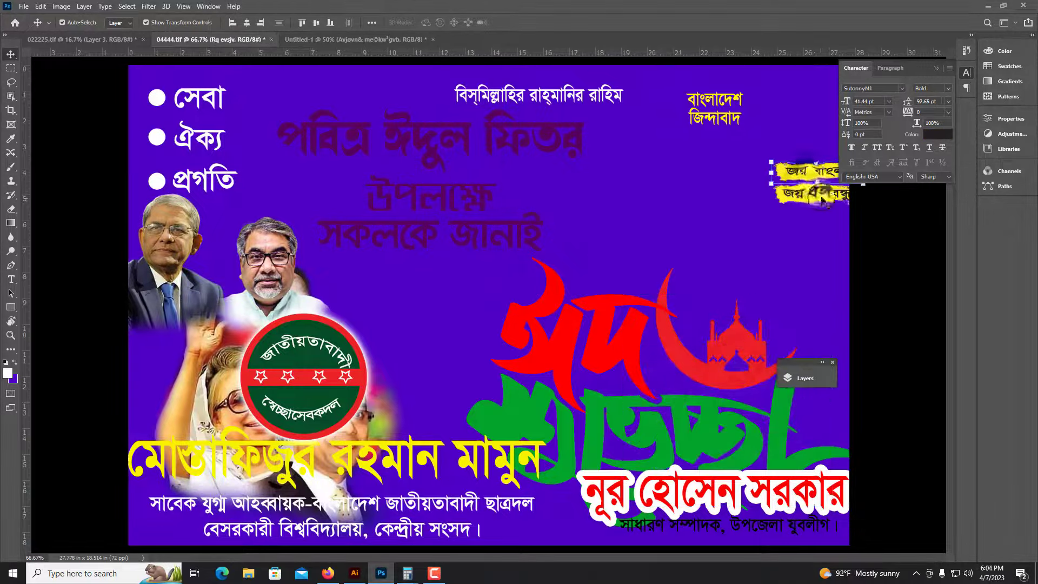
left_click(808, 179, "shift")
left_click_drag(811, 176, 753, 176)
key("ctrl+z")
key("ctrl+plus")
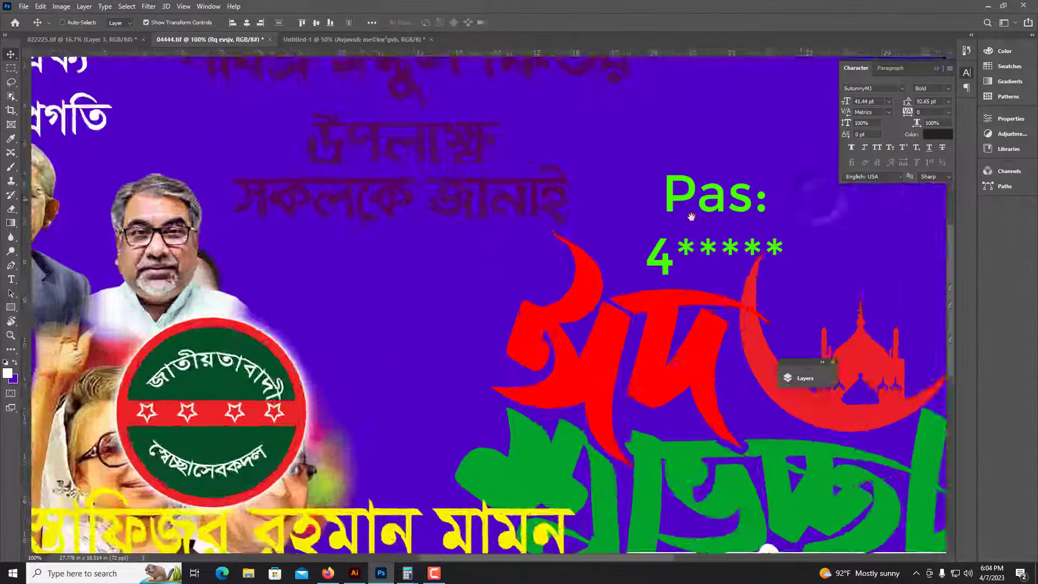
left_click_drag(811, 195, 494, 349)
left_click(661, 292, "shift")
left_click_drag(660, 292, 518, 223)
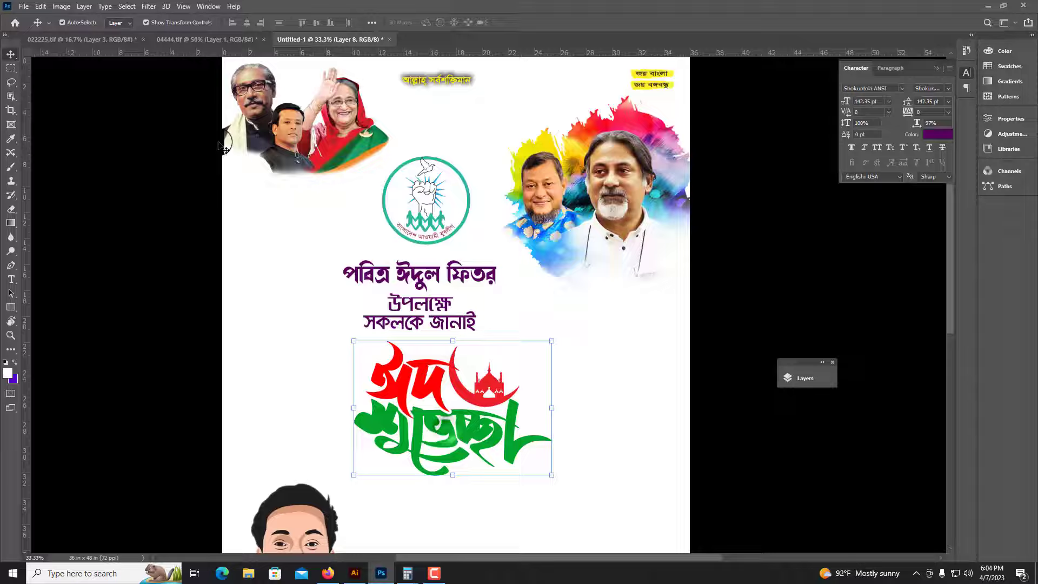
Step: Copy the outlined red name and the position line below it from 04444.tif to the bottom of the poster
left_click(196, 40)
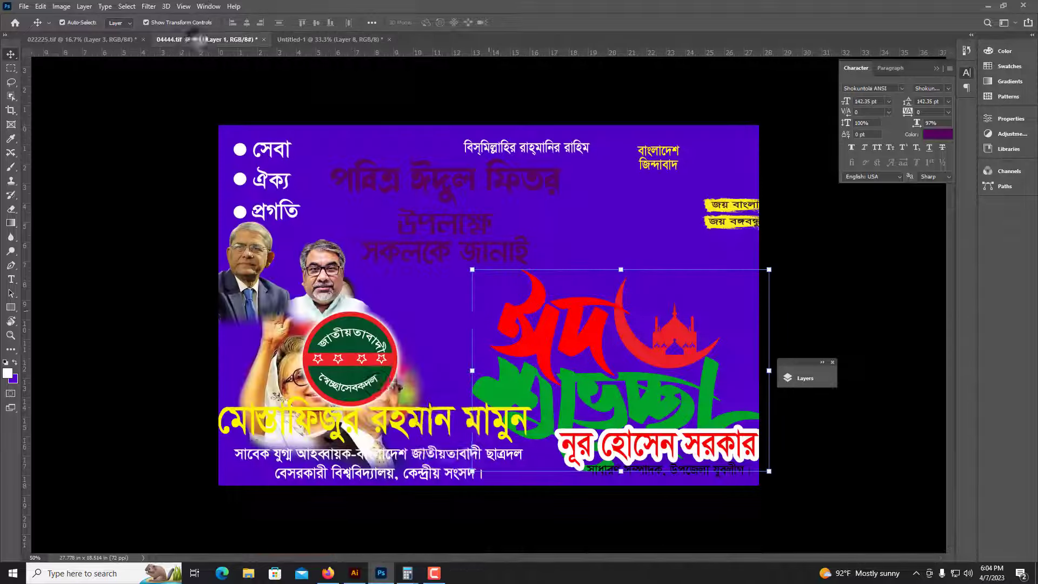
left_click(641, 444)
key("ctrl+plus")
key("ctrl+plus")
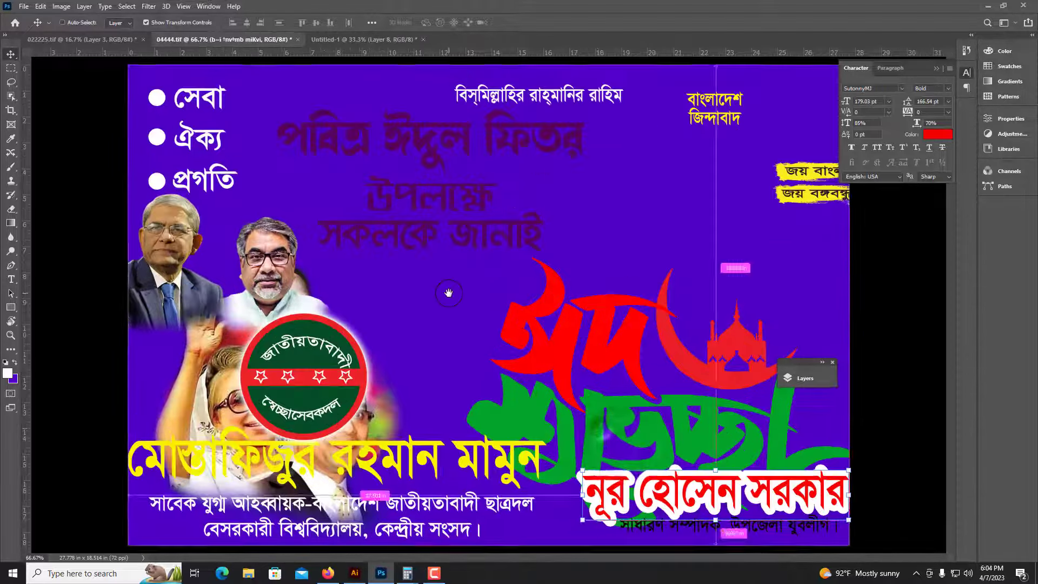
left_click_drag(649, 459, 424, 225)
left_click_drag(628, 350, 303, 47)
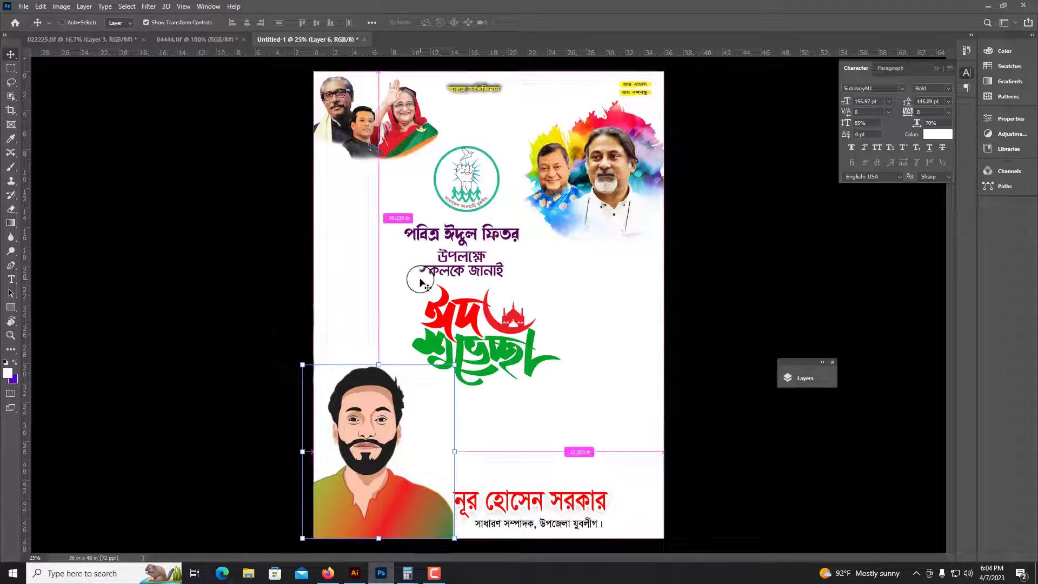
Step: Copy the crescent "ঈদ মোবারক" artwork from 022225.tif into the poster and place it above the name
key("ctrl+plus")
left_click_drag(289, 173, 256, 203)
left_click(93, 40)
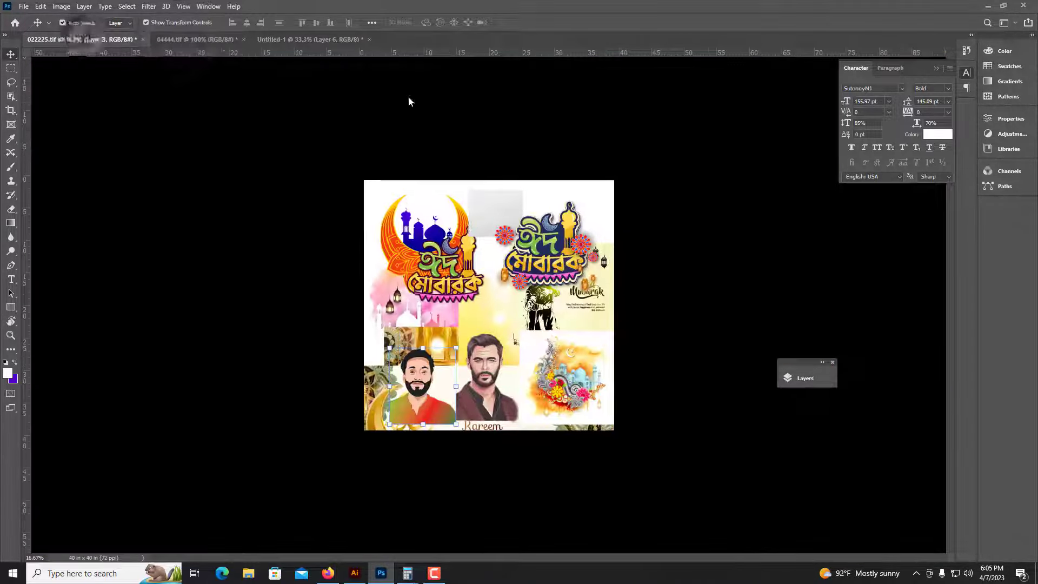
key("ctrl+minus")
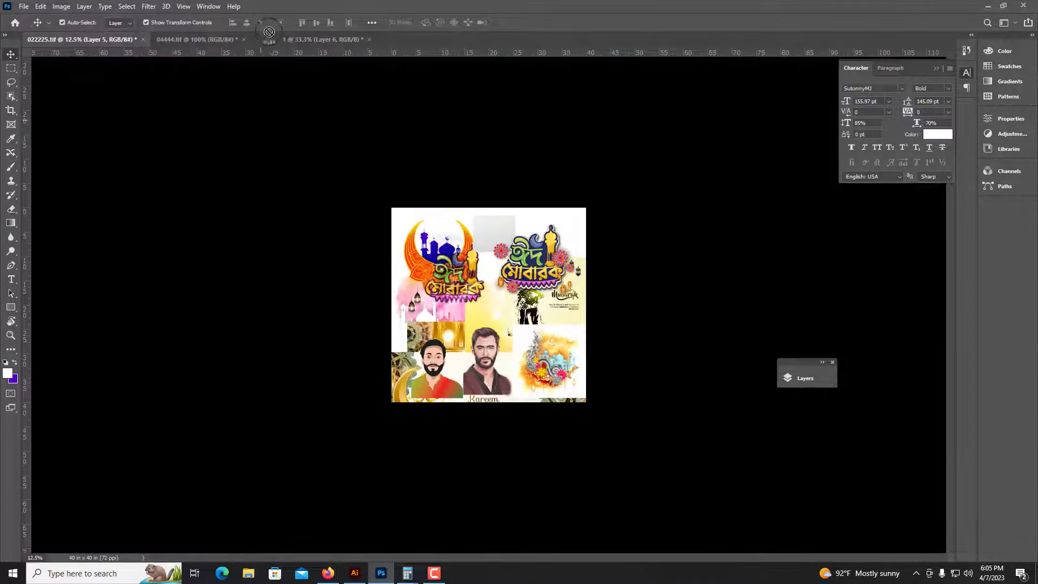
left_click_drag(269, 32, 574, 331)
key("ctrl+t")
key("ctrl+minus")
left_click_drag(492, 303, 564, 402)
key("ctrl+minus")
key("ctrl+plus")
key("ctrl+plus")
left_click_drag(593, 465, 567, 416)
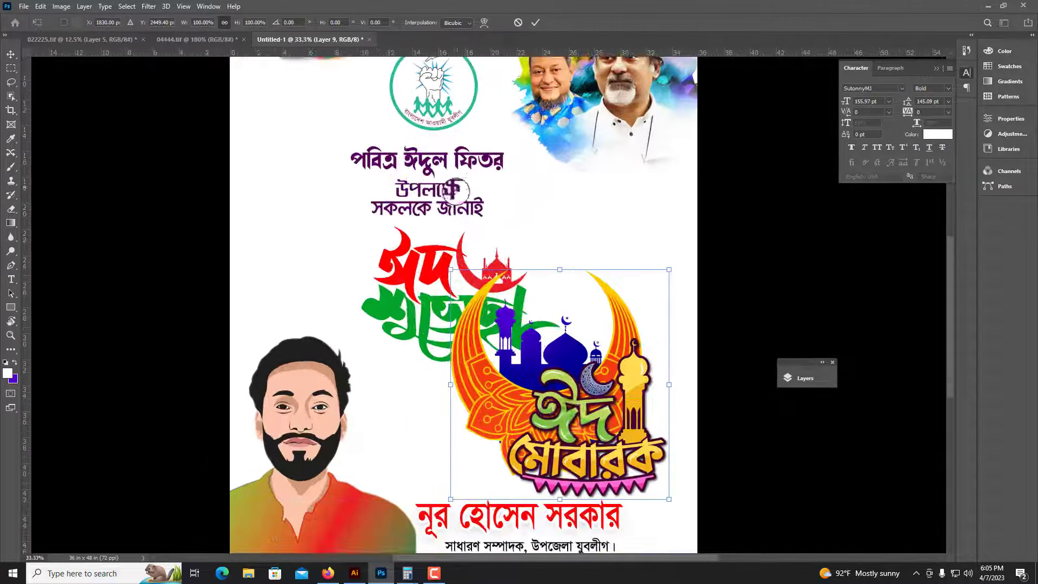
key("Return")
Step: Move the round emblem up below the top text and raise the Eid greeting texts beneath it
key("ctrl+plus")
left_click_drag(411, 75, 350, 251)
left_click(356, 331)
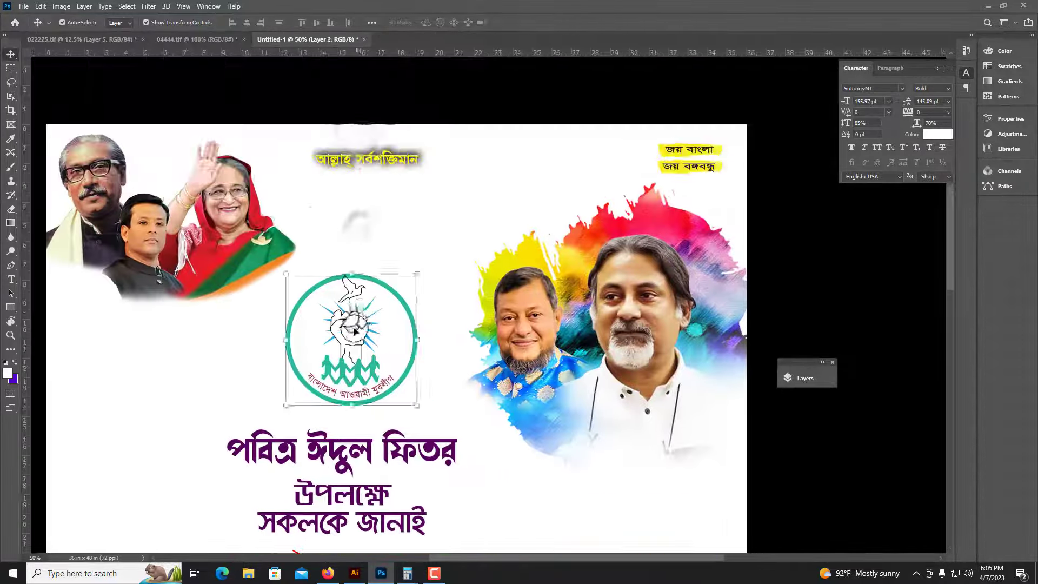
left_click_drag(356, 331, 367, 248)
key("ctrl+minus")
left_click_drag(391, 431, 376, 355)
Step: Scale the crescent "ঈদ মোবারক" artwork down slightly and reposition it above the name
left_click_drag(476, 411, 491, 142)
left_click_drag(527, 411, 496, 386)
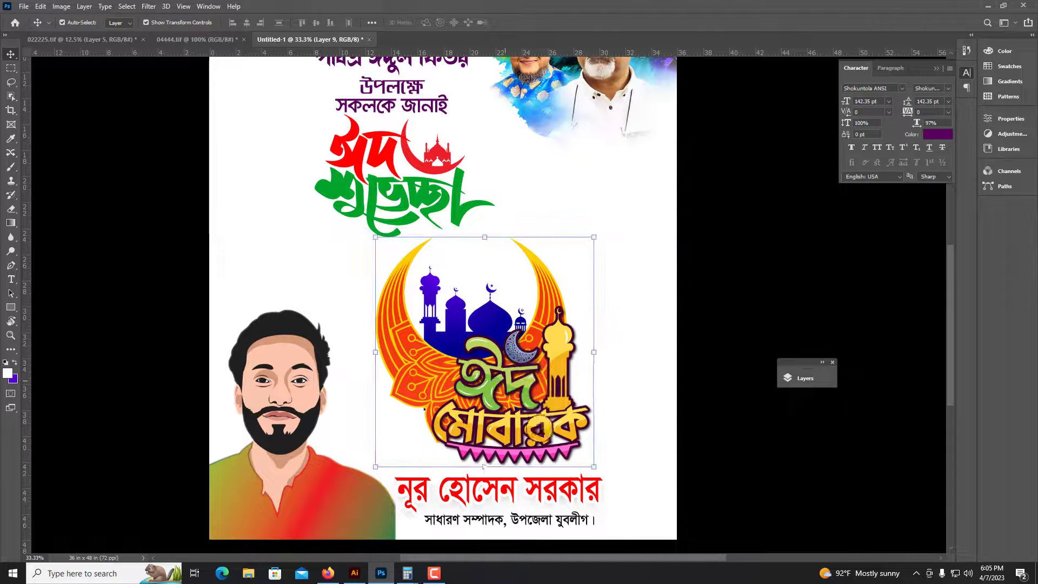
left_click_drag(486, 466, 484, 449)
left_click_drag(498, 387, 520, 387)
key("Return")
key("ctrl+minus")
left_click(310, 268)
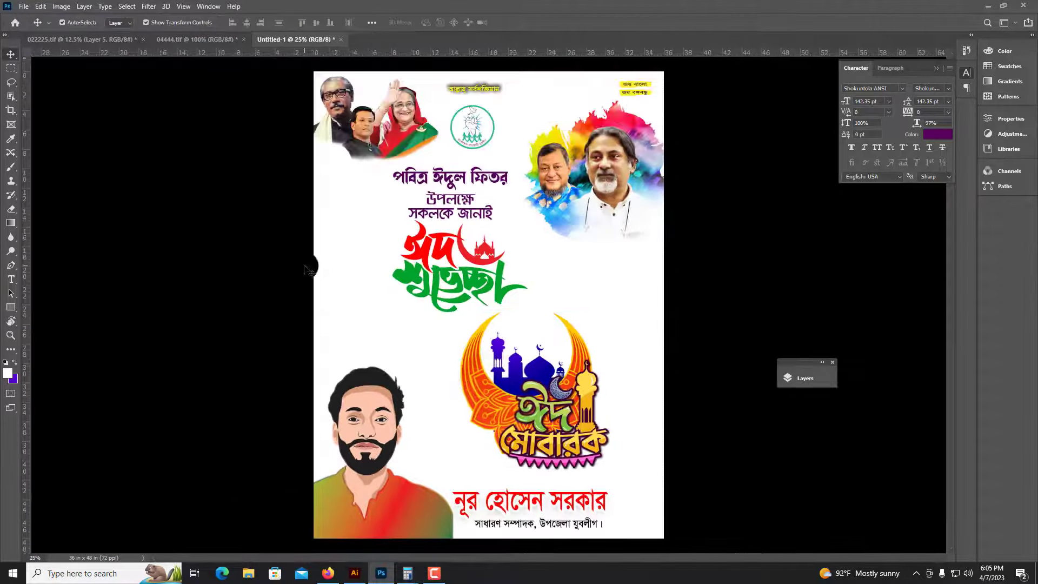
key("ctrl+minus")
key("ctrl+plus")
Step: Bring the pink mosque and lantern background from 022225.tif into the poster and send it behind the other layers
left_click(92, 40)
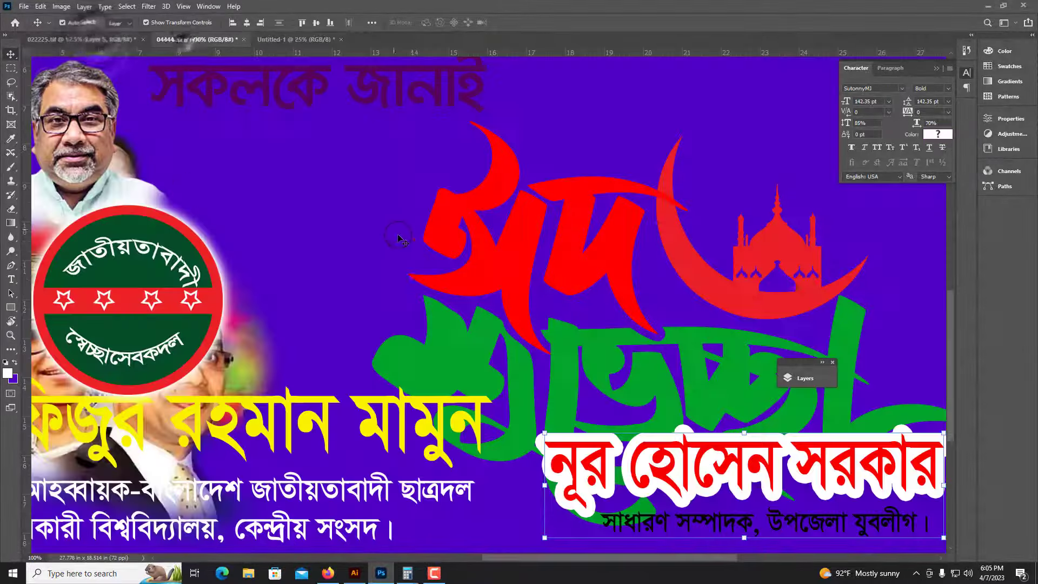
left_click_drag(444, 260, 295, 39)
left_click(81, 40)
key("Delete")
key("ctrl+plus")
key("ctrl+plus")
left_click_drag(380, 324, 405, 217)
key("ctrl+shift+[")
scroll(392, 211, "up", 2)
scroll(346, 244, "down", 1)
left_click_drag(297, 327, 315, 261)
scroll(315, 261, "down", 1)
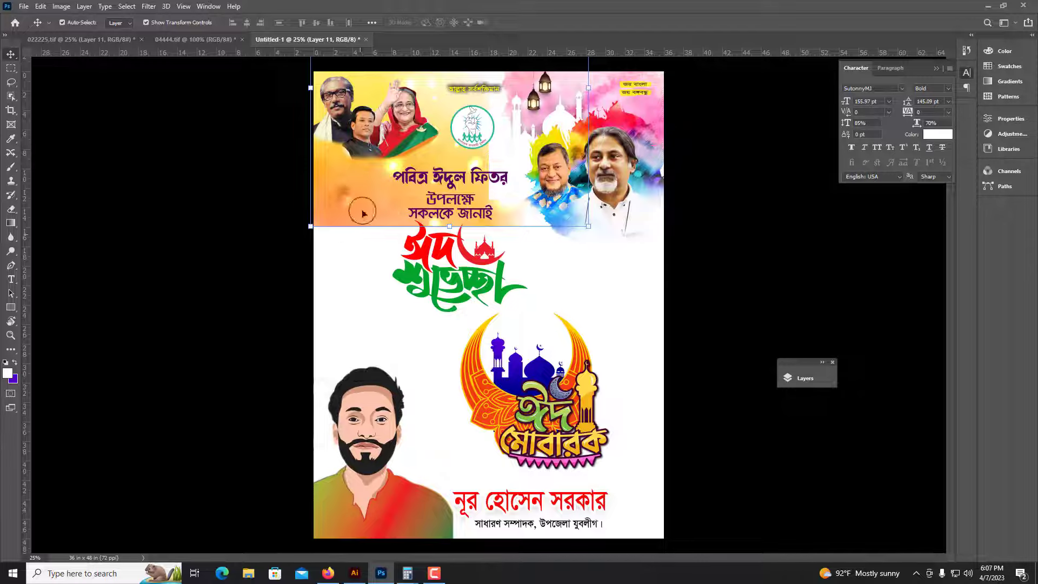
Step: Move the yellow glowing background along the poster's left edge and stretch it down behind the bearded man
left_click_drag(319, 116, 340, 224)
left_click_drag(319, 135, 369, 186)
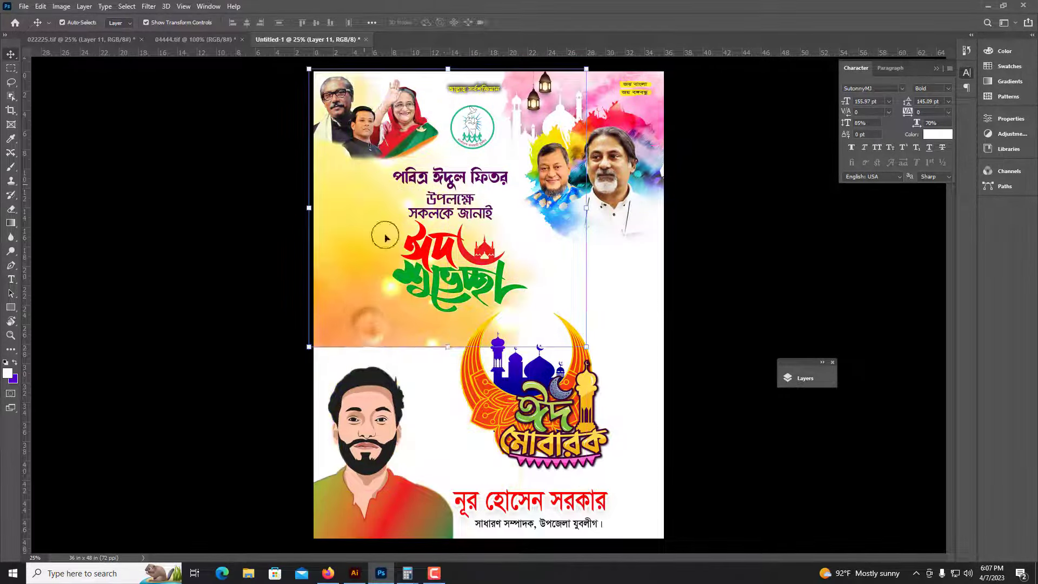
left_click_drag(447, 348, 445, 433)
left_click_drag(418, 377, 417, 433)
key("Return")
key("ctrl+plus")
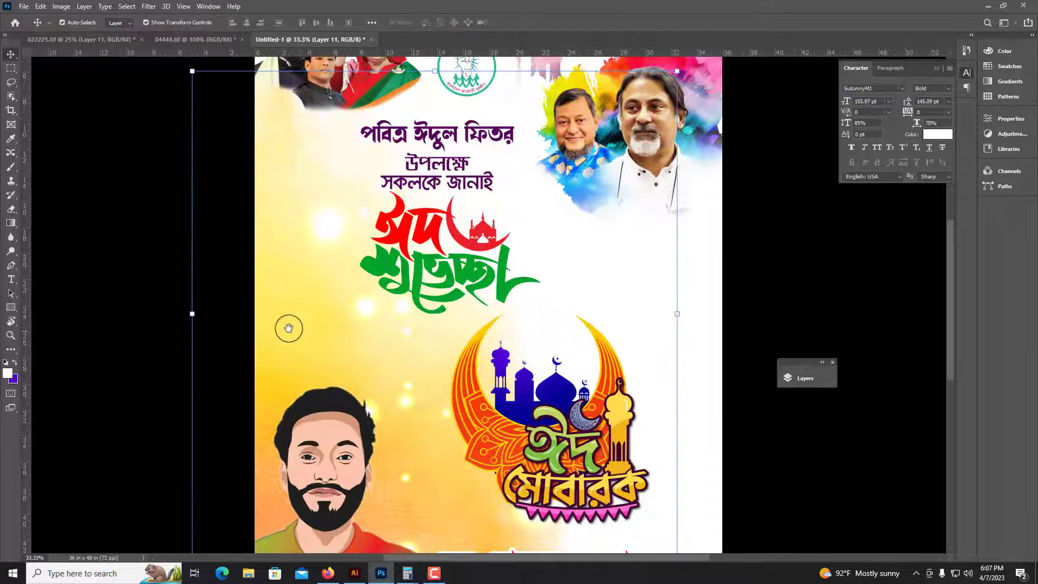
left_click_drag(276, 276, 280, 363)
key("ctrl+t")
key("Return")
key("ctrl+minus")
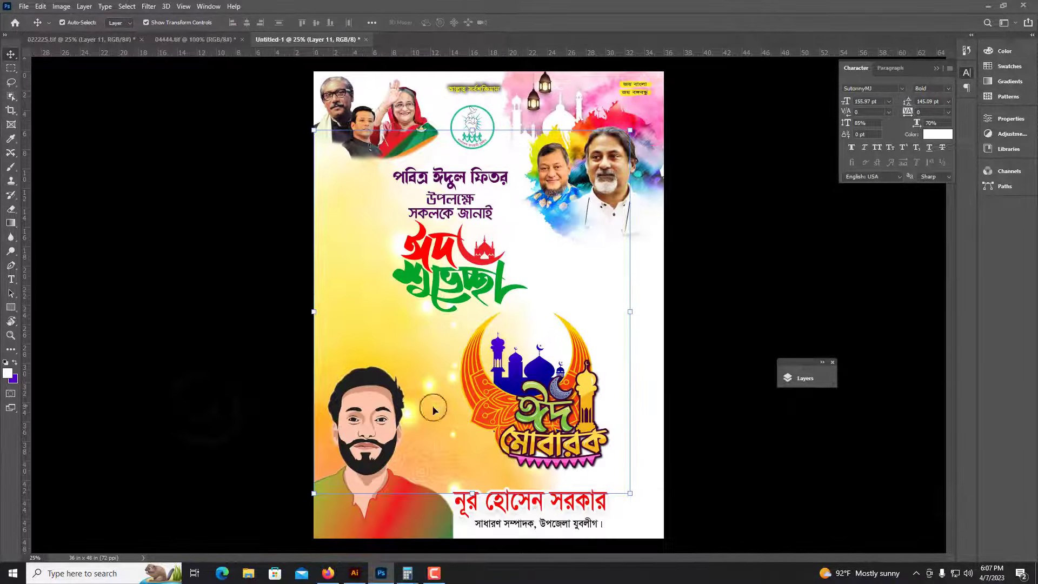
Step: Delete the already copied yellow background from 022225.tif
key("ctrl+shift+Tab")
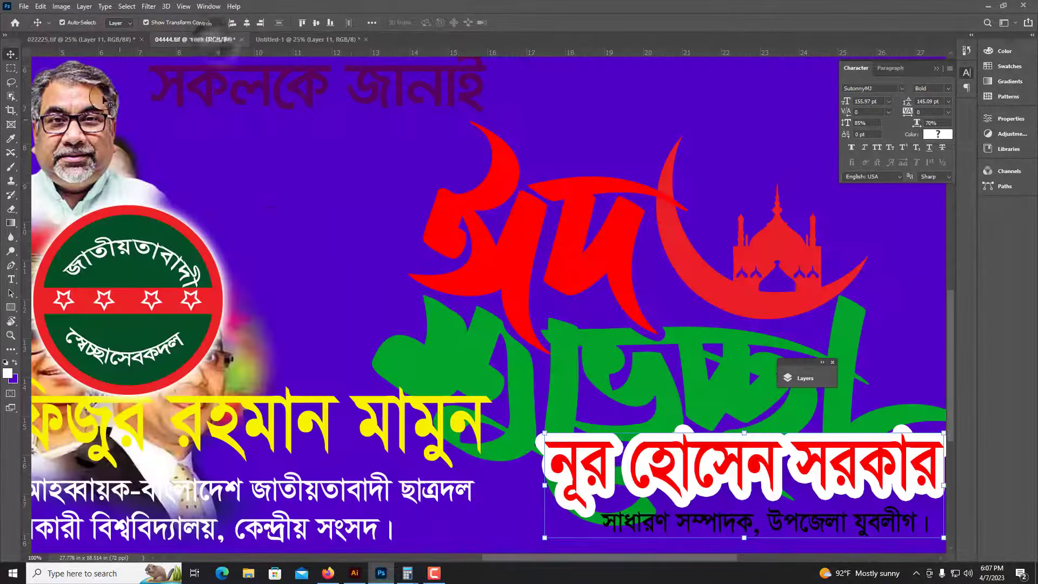
key("ctrl+shift+Tab")
key("Delete")
left_click_drag(617, 418, 606, 328)
key("ctrl+plus")
left_click(219, 40)
key("ctrl+minus")
left_click(110, 40)
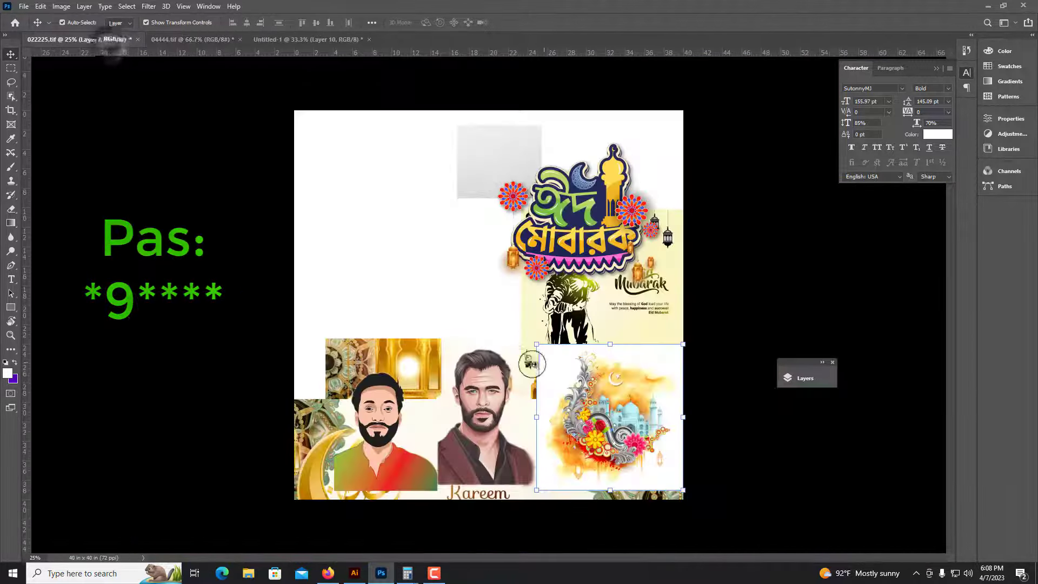
Step: Bring the floral mosque artwork from 022225.tif into the poster and place it left of the greeting text
left_click_drag(647, 359, 435, 165)
left_click_drag(651, 359, 649, 417)
left_click_drag(398, 341, 411, 297)
Step: Position the artwork of the two embracing men near the poster's right edge, below the portraits
key("ctrl+plus")
left_click_drag(622, 368, 649, 303)
key("ctrl+plus")
left_click_drag(575, 300, 627, 288)
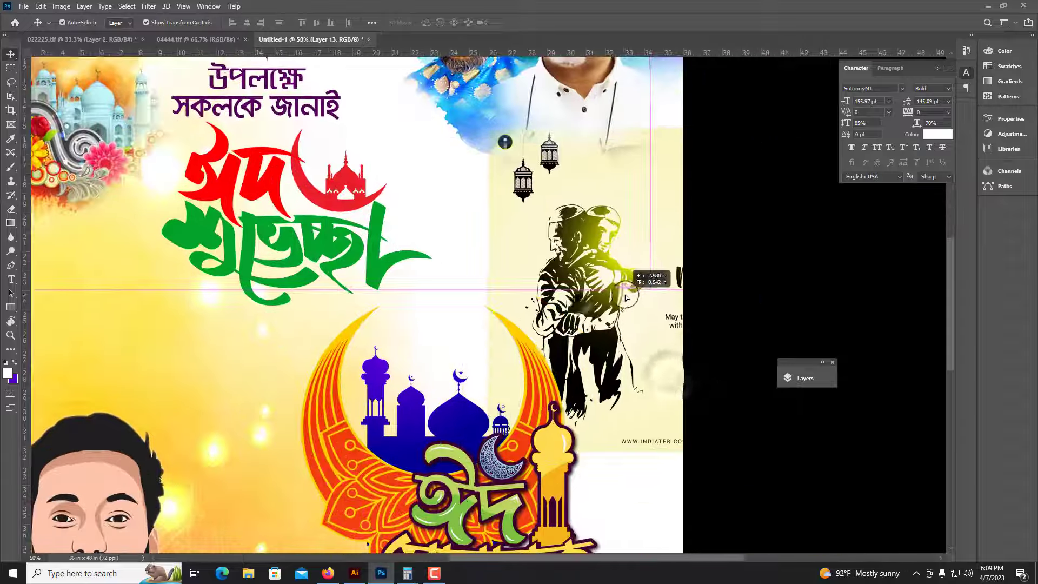
left_click_drag(619, 372, 626, 358)
Step: Fill the Background layer with the pale cream colour sampled beside the embracing men
key("ctrl+minus")
right_click(459, 260)
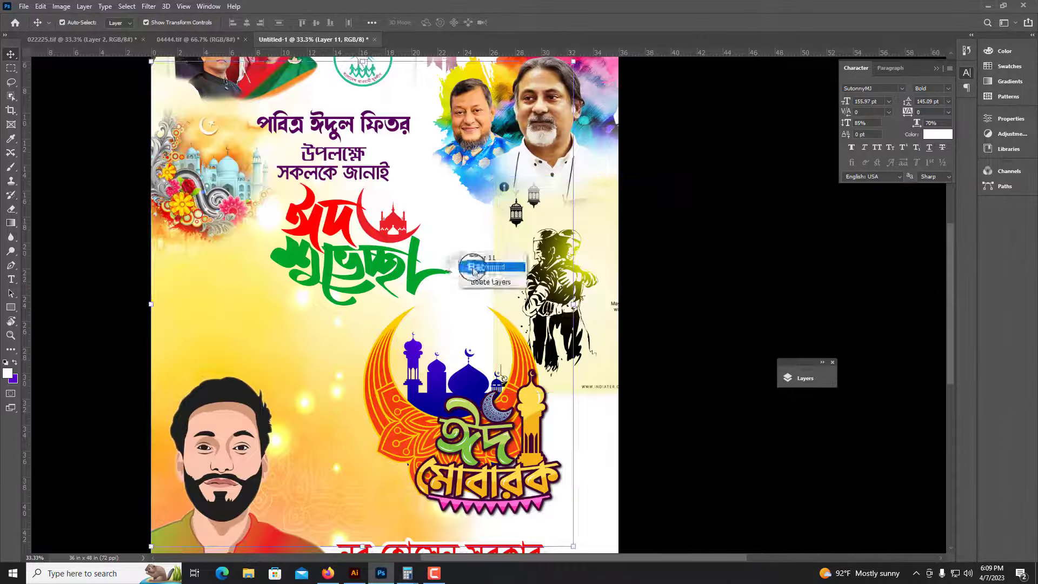
left_click(469, 266)
key("i")
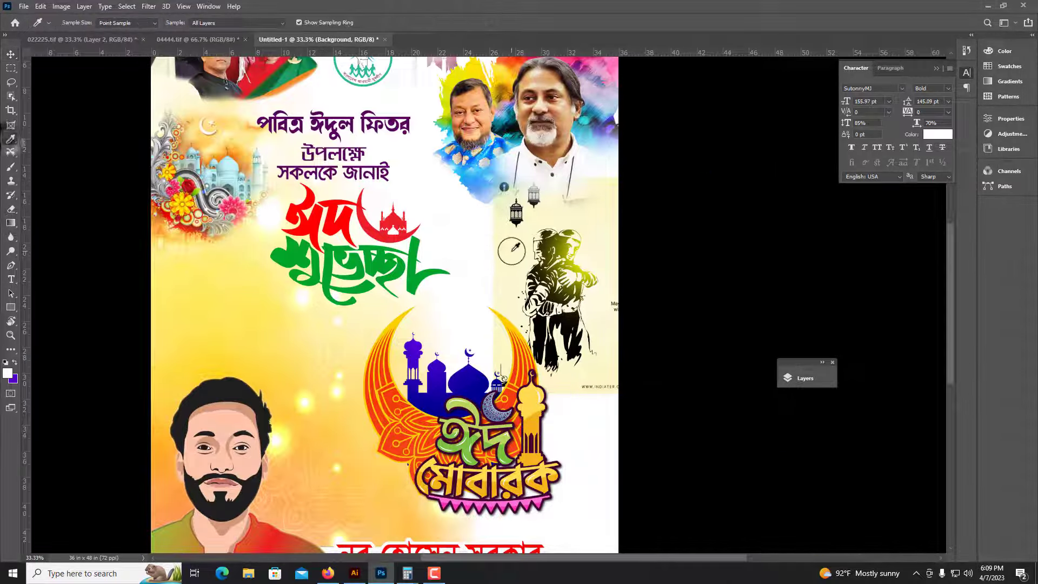
left_click(511, 251)
key("x")
key("ctrl+BackSpace")
key("v")
Step: Soften the edges of the pink mosque background with the Eraser tool
left_click_drag(378, 217, 437, 342)
left_click(511, 162, "ctrl")
left_click(11, 209)
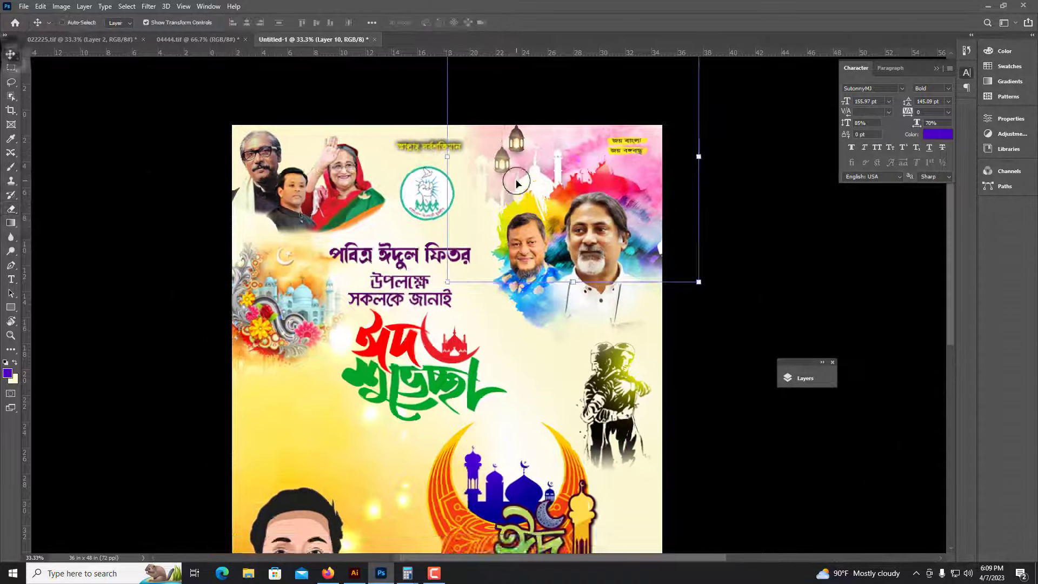
Step: Duplicate the pink mosque background and fit the copy behind the three leaders in the poster's top-left corner
left_click_drag(543, 308, 534, 433)
key("ctrl+plus")
left_click_drag(601, 269, 161, 195)
key("ctrl+plus")
left_click_drag(64, 215, 270, 249)
left_click_drag(372, 245, 336, 261)
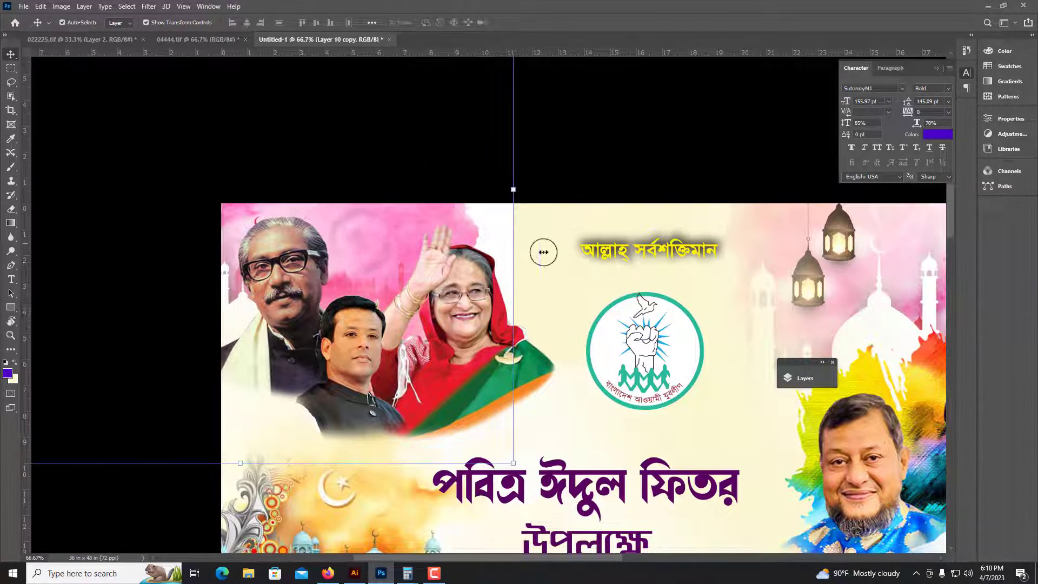
left_click_drag(544, 252, 556, 252)
left_click_drag(335, 221, 322, 262)
left_click_drag(322, 263, 321, 180)
key("ctrl+minus")
key("ctrl+minus")
key("Return")
Step: Reposition the yellow text "আল্লাহ্ সর্বশক্তিমান" centrally above the round emblem
key("ctrl+plus")
key("ctrl+plus")
key("ctrl+plus")
left_click_drag(704, 230, 443, 250)
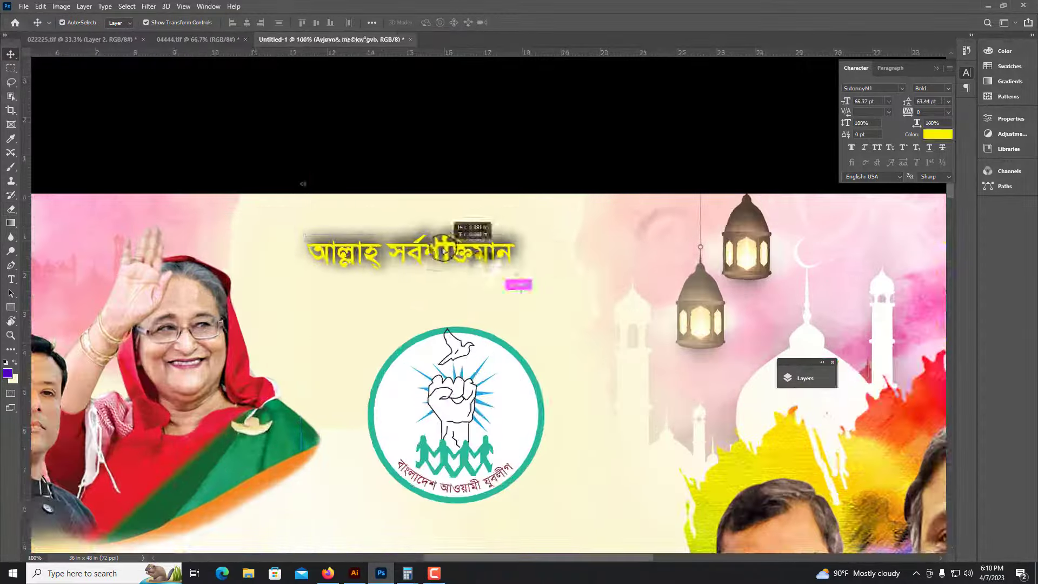
scroll(462, 399, "down", 2)
Step: Blend the upper edge of the yellow glowing background with the Eraser tool
left_click(333, 417)
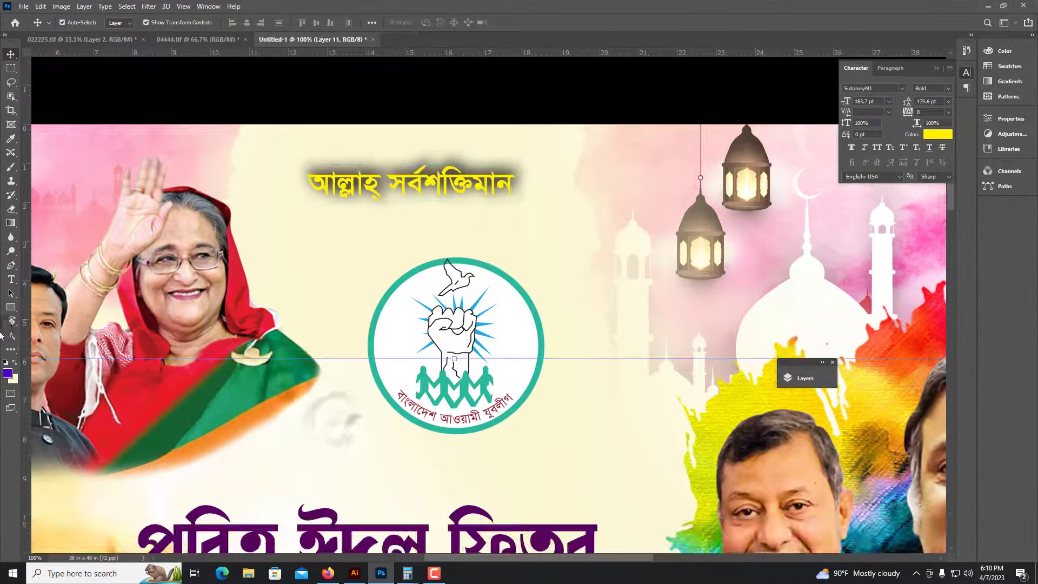
left_click(11, 209)
key("ctrl+minus")
key("v")
Step: Clear the layer style from the "আল্লাহ্ সর্বশক্তিমান" text to remove its shadow
left_click(437, 223)
left_click(805, 378)
scroll(703, 449, "down", 3)
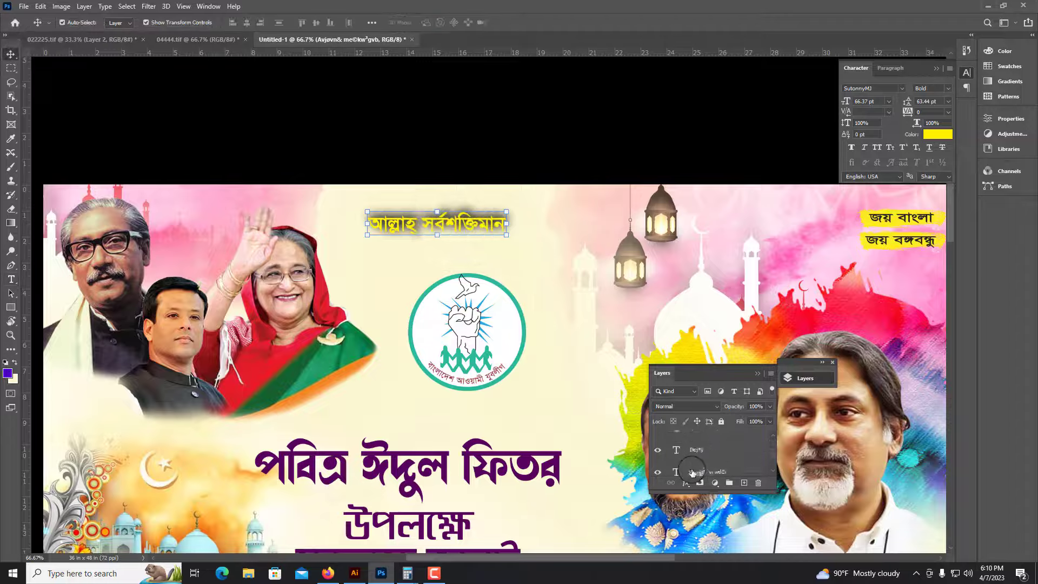
left_click_drag(736, 502, 717, 557)
right_click(717, 501)
left_click(742, 387)
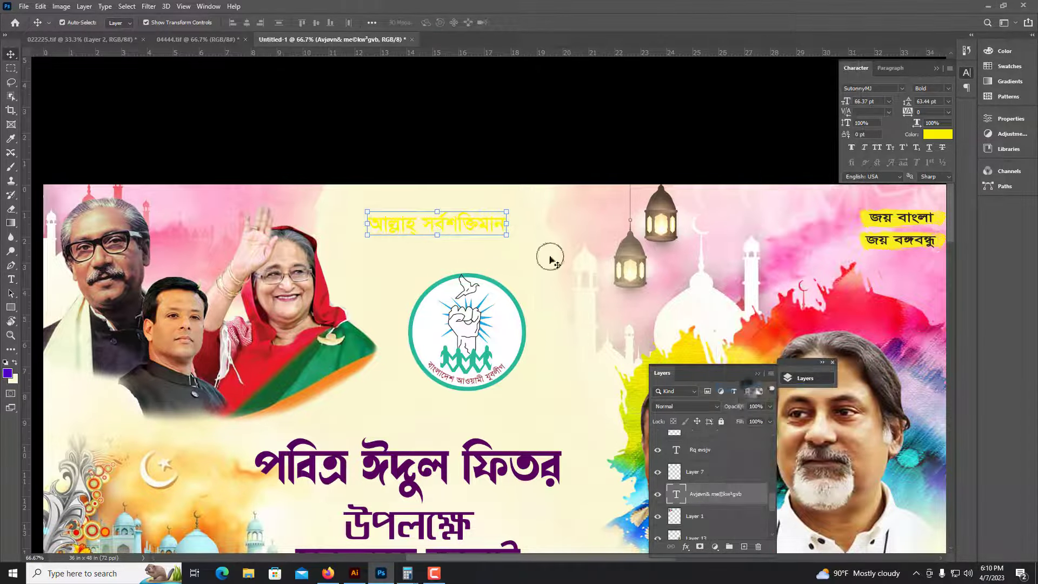
Step: Set the background colour to black and fill the "আল্লাহ্ সর্বশক্তিমান" text with it
left_click(14, 361)
left_click(13, 378)
left_click(505, 268)
key("Return")
key("ctrl+Delete")
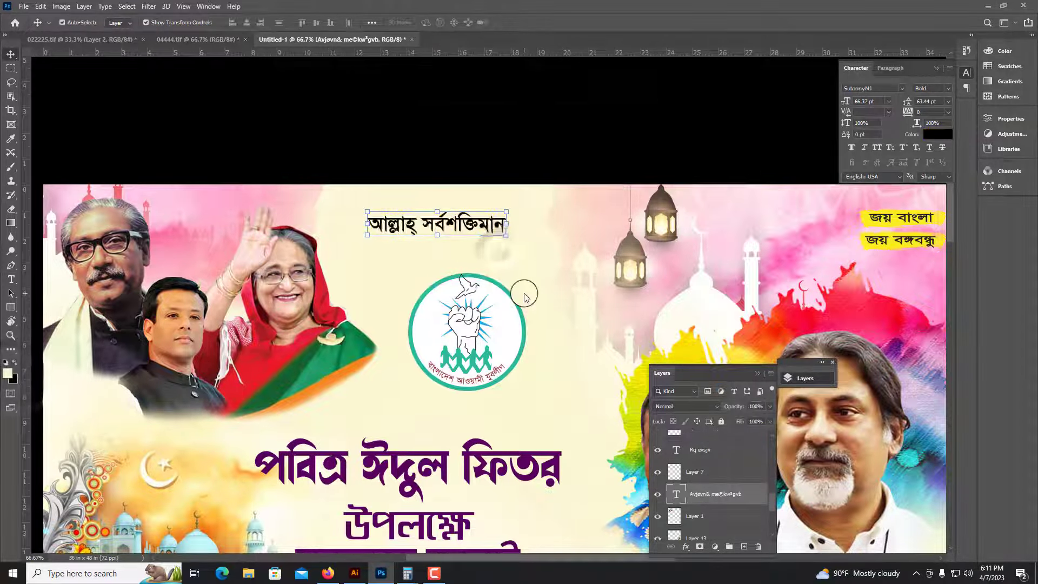
Step: Unlink the "জয় বাংলা" text from its yellow brush stroke and delete the stroke
key("space")
left_click_drag(749, 207, 447, 199)
key("ctrl+plus")
key("ctrl+plus")
left_click_drag(563, 216, 484, 243)
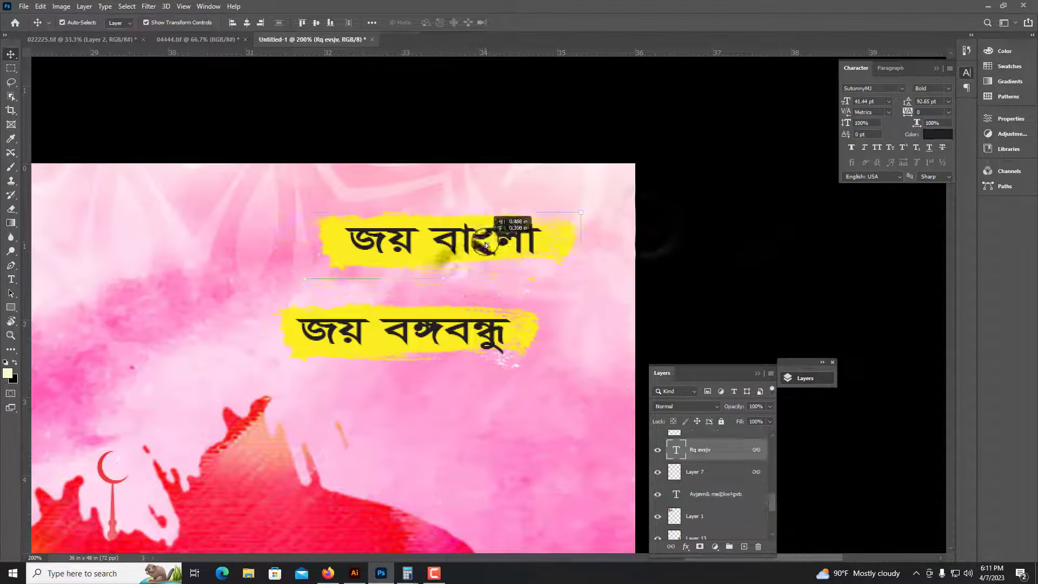
right_click(484, 243)
left_click(523, 303)
left_click(568, 232)
key("Delete")
Step: Unlink the "জয় বঙ্গবন্ধু" text from its yellow brush stroke and delete that stroke
left_click(472, 327)
right_click(459, 327)
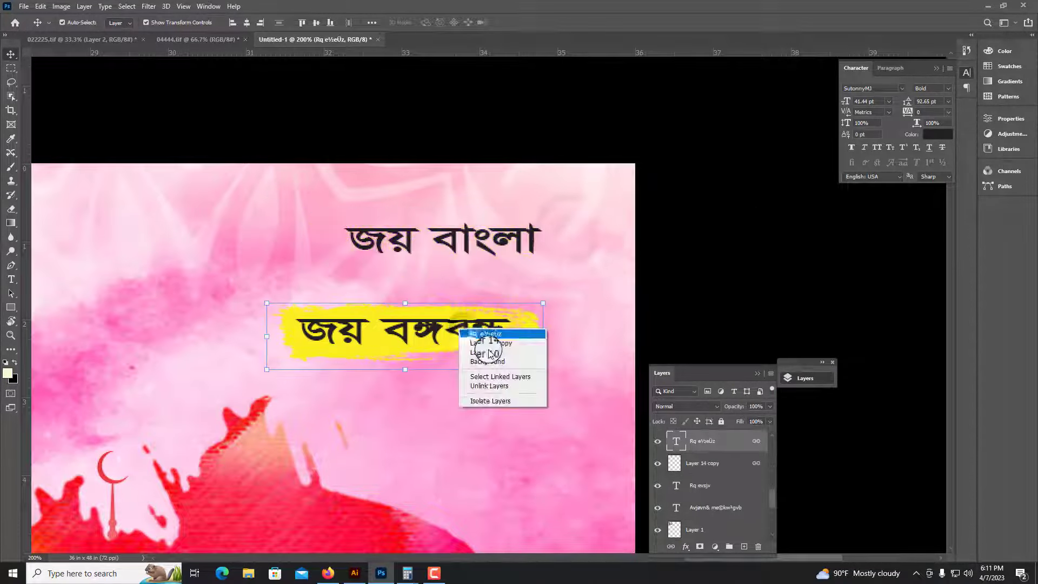
left_click(491, 384)
left_click(527, 332)
key("Delete")
Step: Move the "জয় বঙ্গবন্ধু" text directly beneath "জয় বাংলা" and narrow it to a similar width
double_click(466, 333)
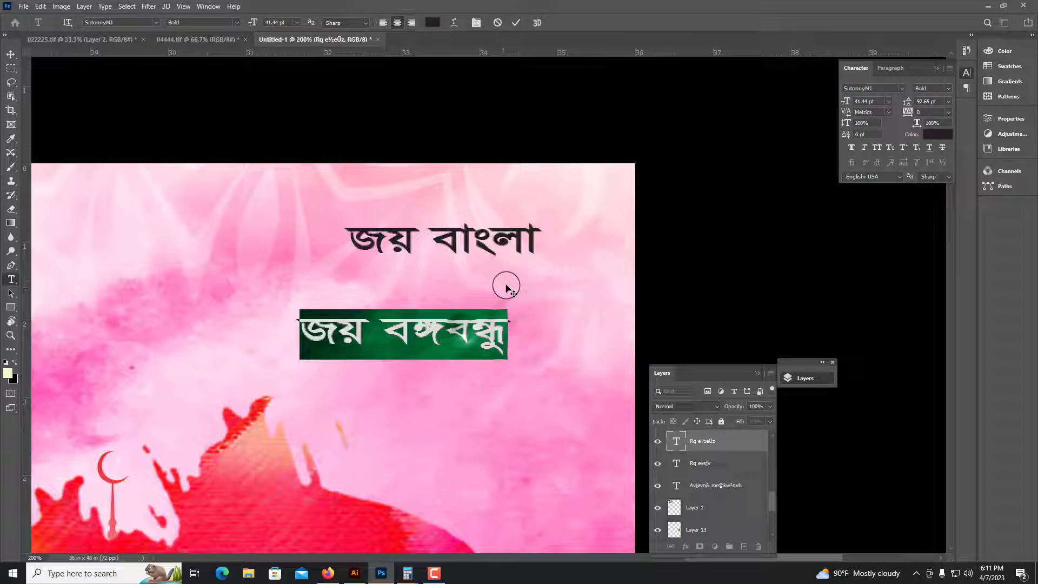
left_click(12, 55)
left_click_drag(425, 331, 469, 283)
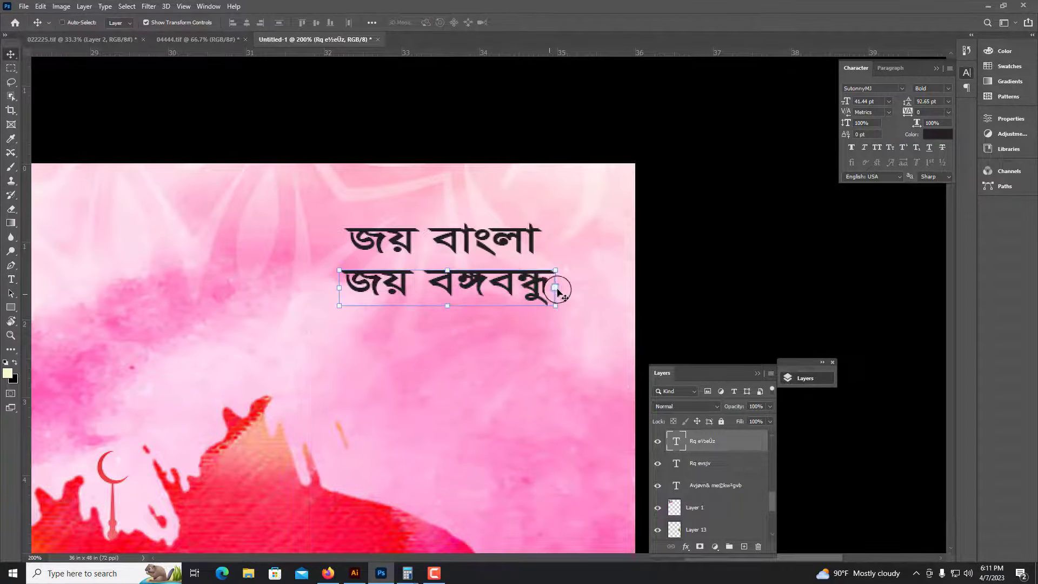
left_click_drag(546, 285, 530, 285)
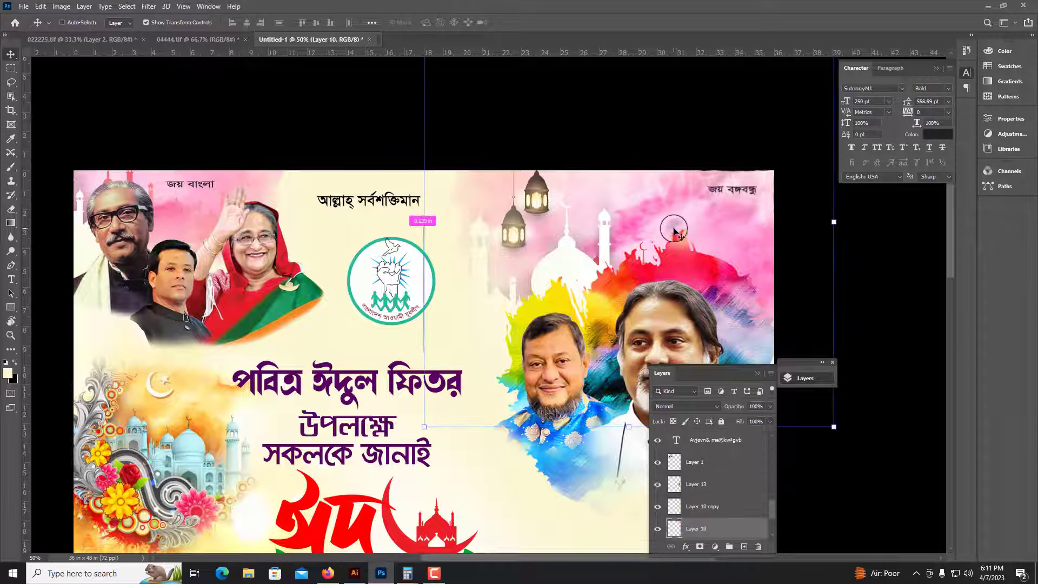
Step: Move the Layers panel clear of the poster and select the Background layer
key("ctrl+minus")
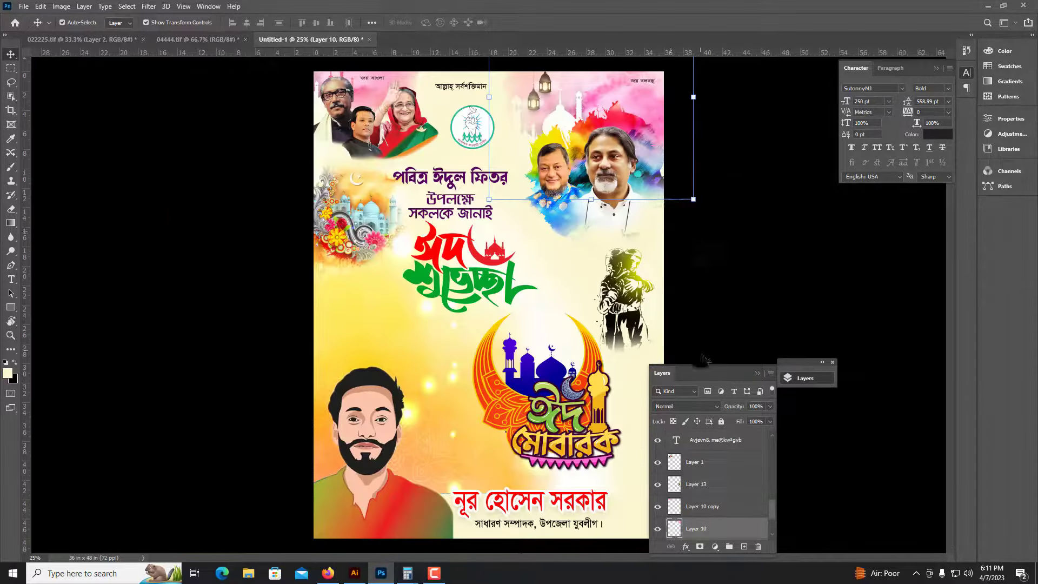
left_click_drag(702, 357, 811, 352)
left_click(814, 521)
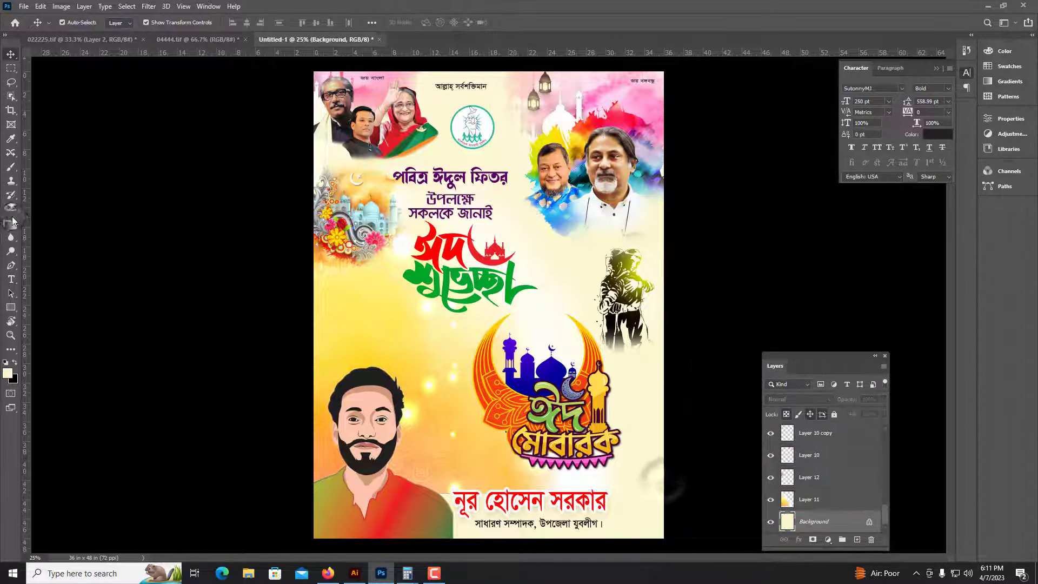
left_click(11, 265)
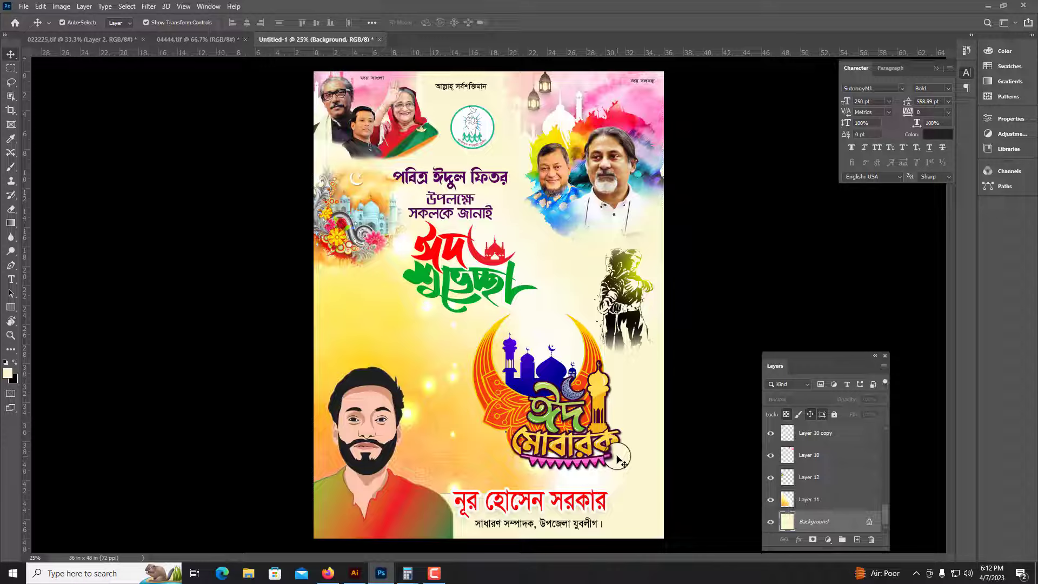
Step: Bring the dark green mosque silhouette from the 5' x 2' file into the lower part of the poster
key("v")
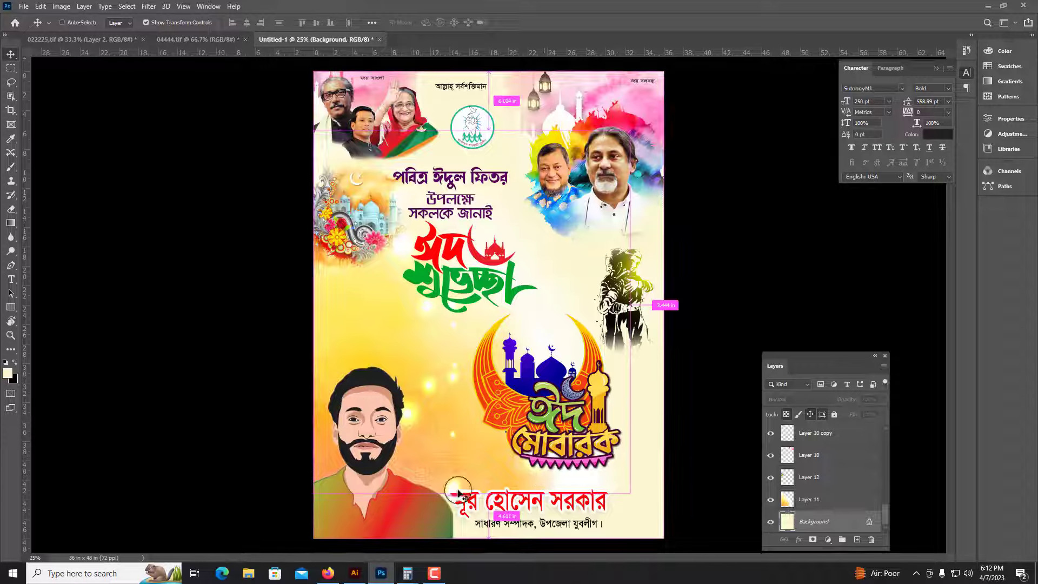
key("ctrl+s")
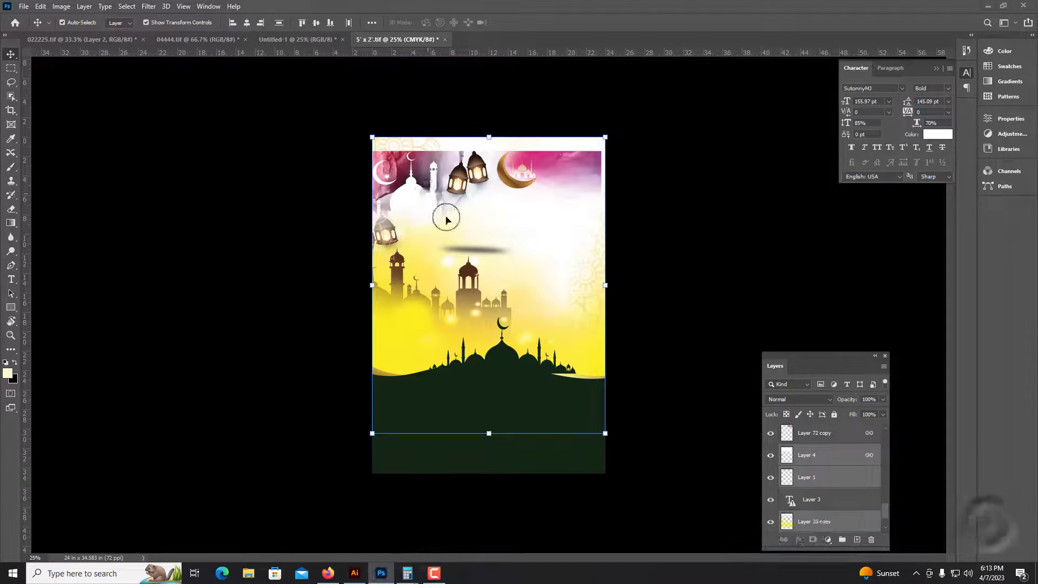
left_click_drag(532, 391, 433, 225)
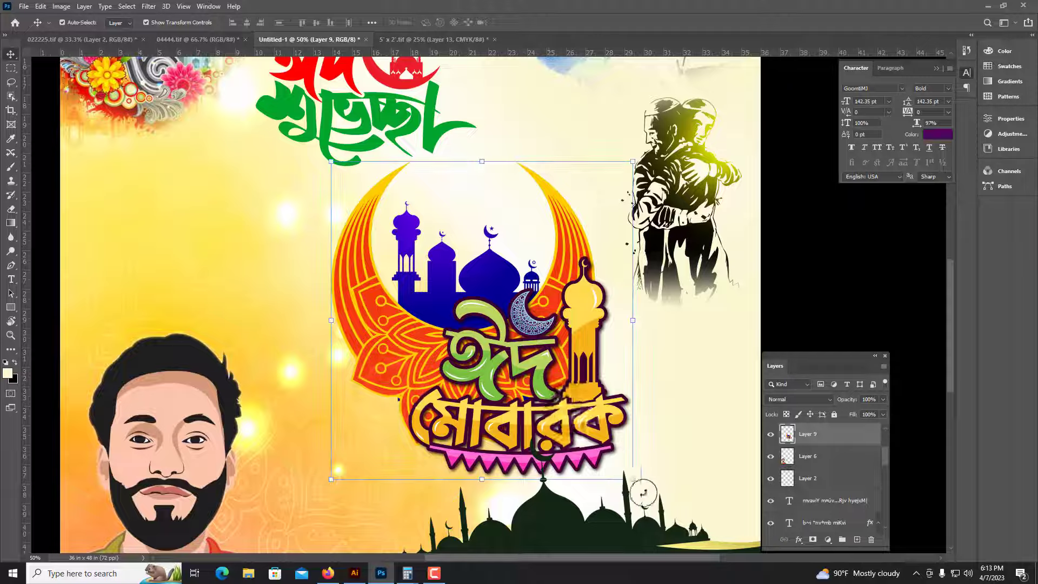
Step: Shrink the "ঈদ মোবারক" crescent artwork and shift it to sit above the mosque silhouette
left_click_drag(639, 495, 602, 433)
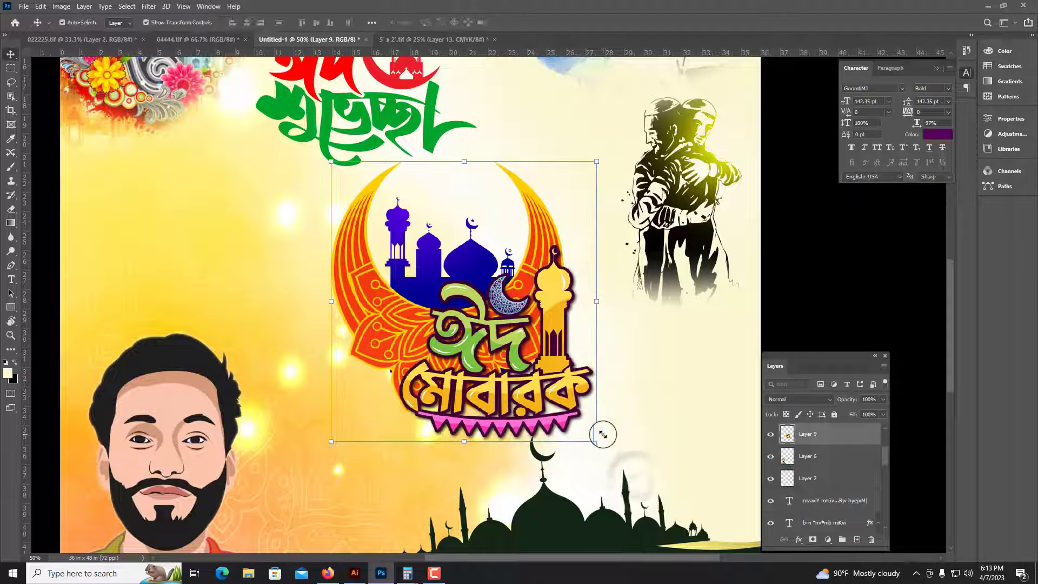
key("ctrl+minus")
left_click_drag(446, 336, 395, 345)
key("ctrl+minus")
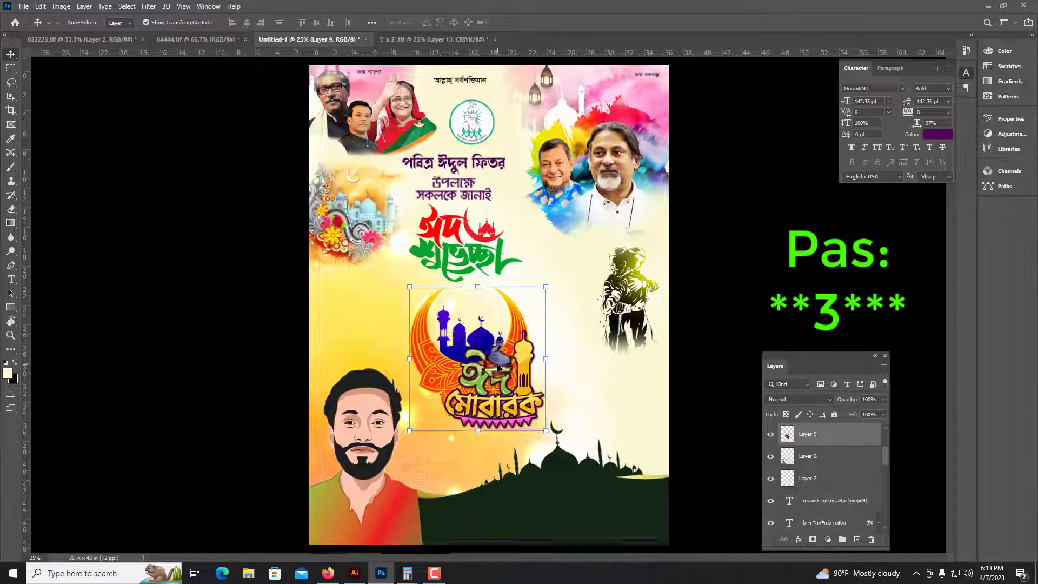
Step: Adjust the size of the "ঈদ মোবারক" artwork and scale down the red and green "ঈদ শুভেচ্ছা" lettering above it
key("ctrl+plus")
left_click_drag(563, 372, 565, 371)
left_click_drag(475, 281, 466, 271)
key("Return")
key("ctrl+minus")
left_click(488, 246)
key("Return")
Step: Move the "ঈদ মোবারক" artwork up beneath the "ঈদ শুভেচ্ছা" lettering and fine-tune its size
left_click(479, 367)
key("ctrl+plus")
key("ctrl+plus")
left_click_drag(479, 379, 470, 342)
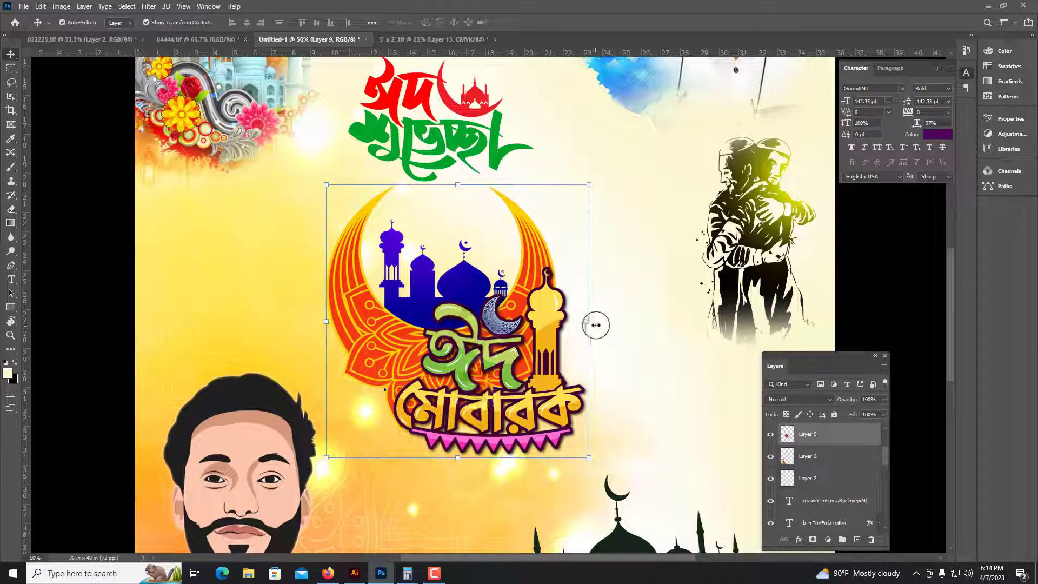
left_click_drag(595, 324, 598, 325)
key("Return")
key("ctrl+minus")
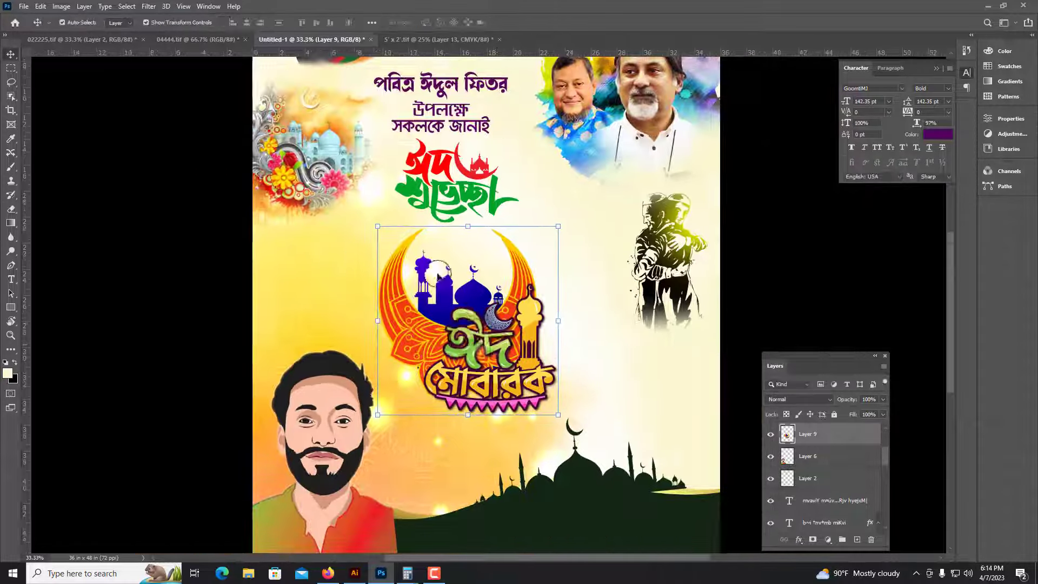
Step: Fade the upper tips of the orange crescent in the "ঈদ মোবারক" artwork with the Eraser tool
left_click(11, 208)
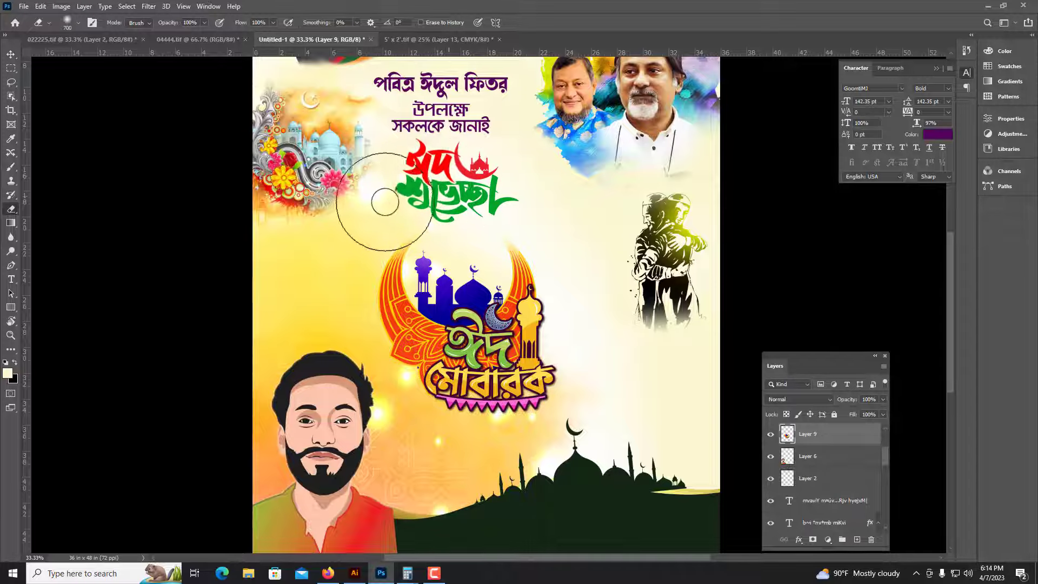
scroll(32, 108, "down", 1)
left_click(10, 54)
Step: Bring the illustrated man's portrait to the front so it overlaps the mosque silhouette
left_click_drag(567, 401, 546, 273)
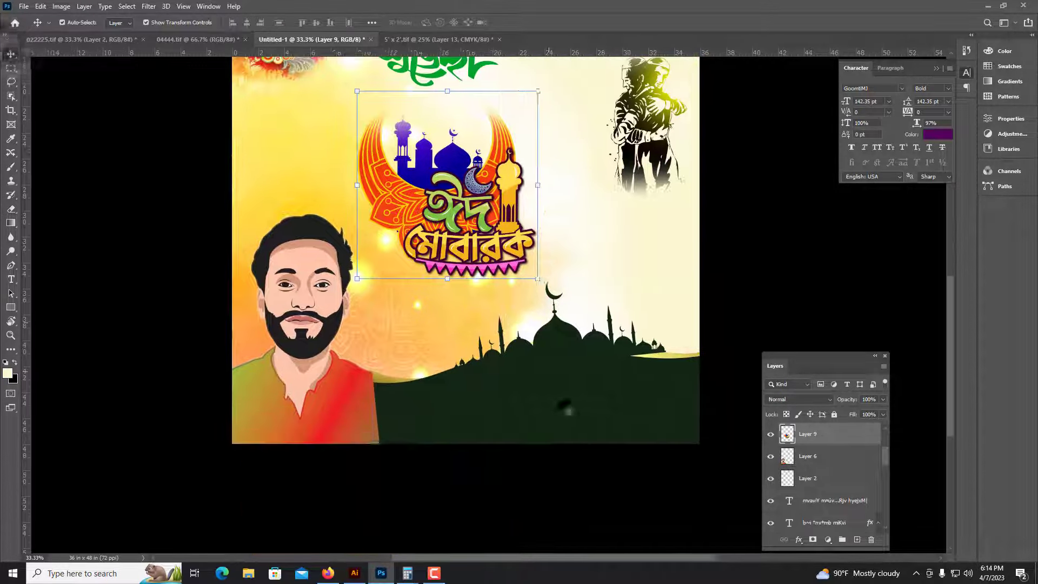
left_click(548, 361)
left_click(315, 412)
key("ctrl+shift+]")
Step: Enlarge the dark mosque silhouette and rotate it about 3 degrees clockwise, extending it behind the portrait's shoulder
left_click(539, 408)
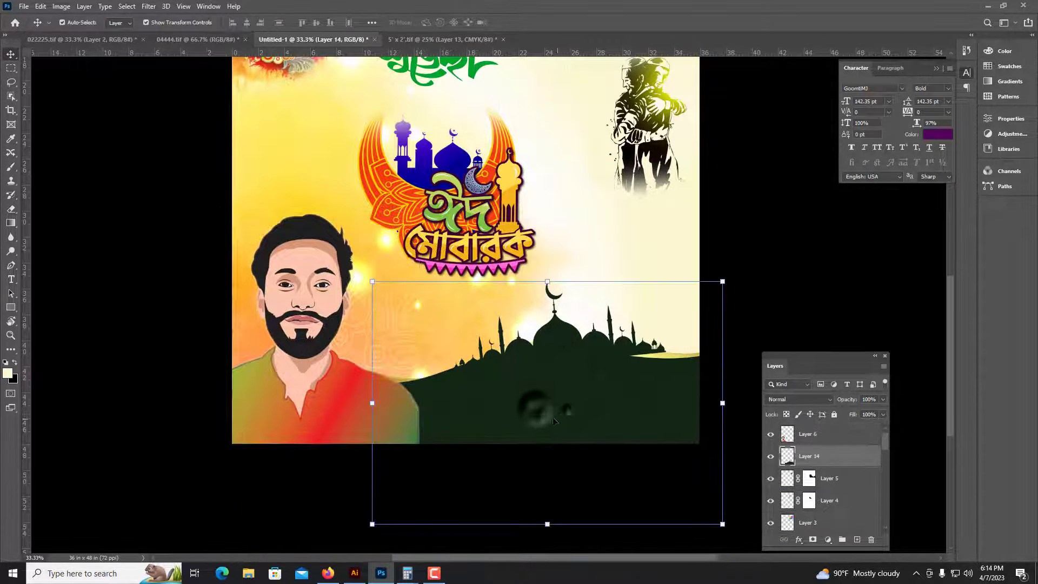
left_click_drag(372, 404, 361, 403)
mouse_move(735, 278)
left_mouse_down()
mouse_move(749, 292)
mouse_move(741, 287)
left_mouse_up()
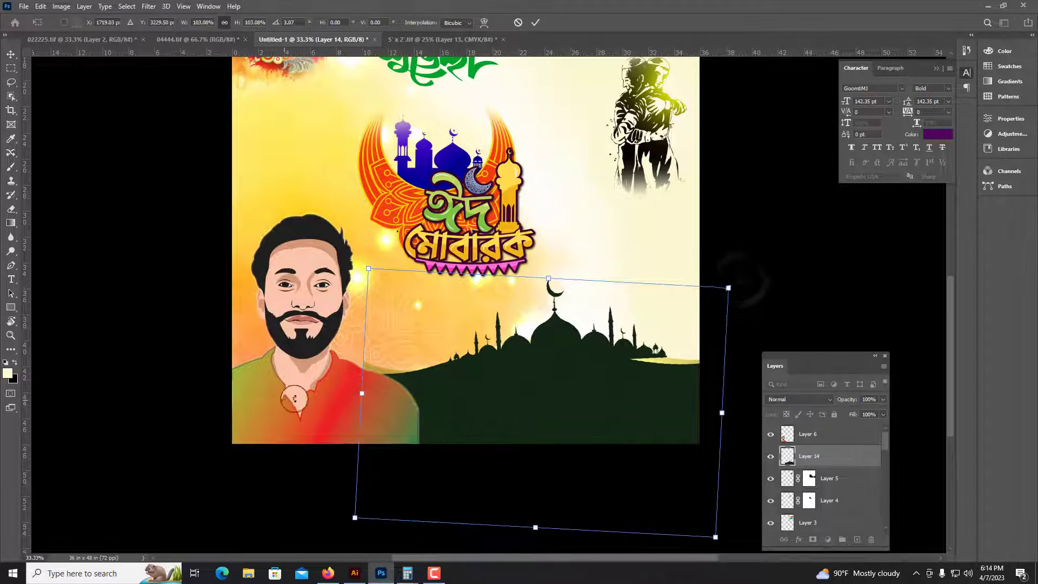
left_click_drag(357, 392, 338, 381)
key("Return")
Step: Send the mosque silhouette to the back of the layer stack, just above the yellow glow layer
key("ctrl+shift+[")
key("ctrl+]")
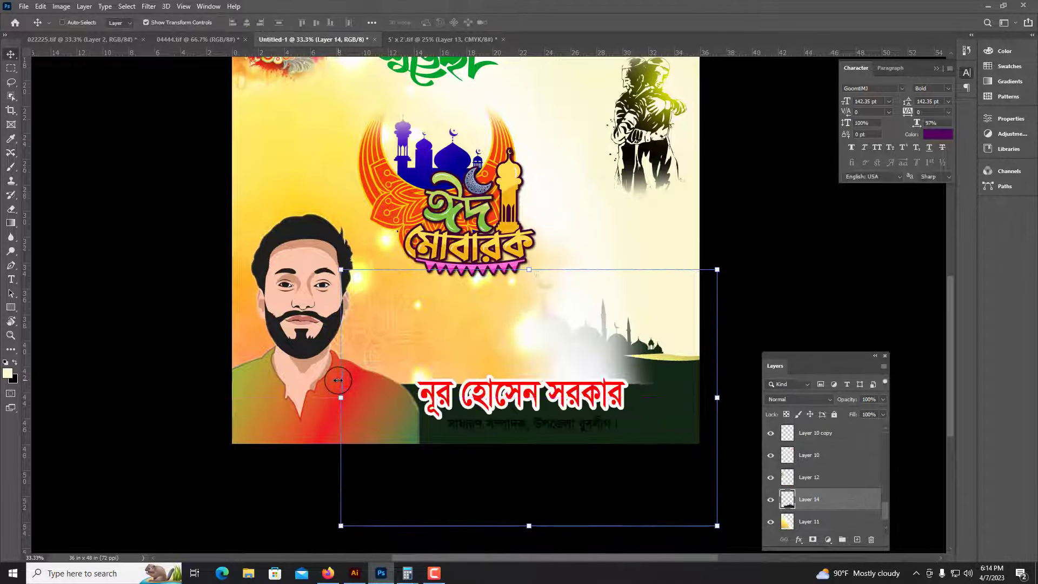
key("ctrl+plus")
left_click_drag(532, 342, 477, 263)
left_click(548, 362, "ctrl")
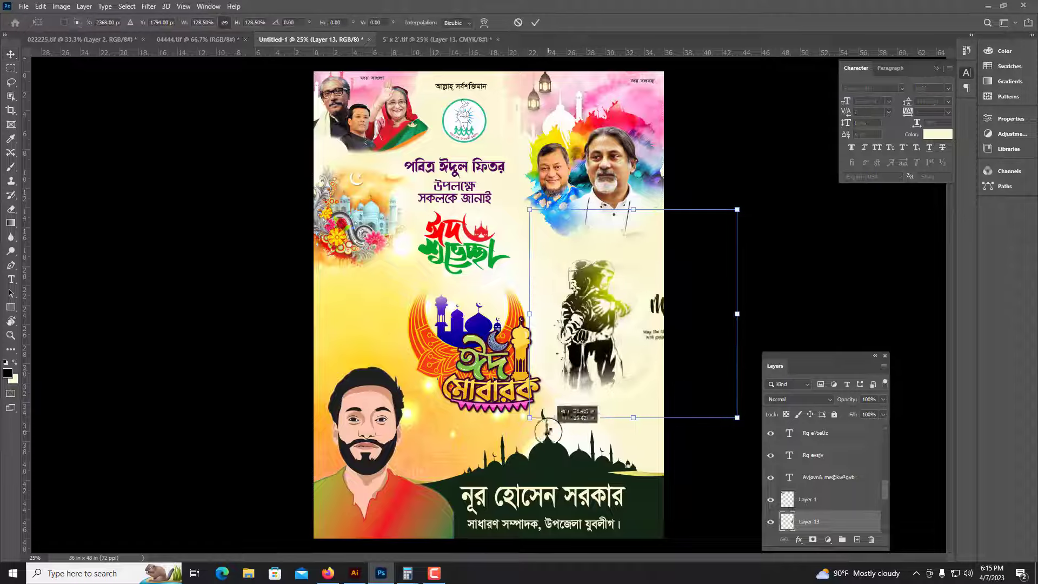
Step: Enlarge the artwork of the two embracing figures to fill the space above the mosque silhouette
left_click_drag(641, 346, 655, 448)
double_click(638, 361)
left_click(612, 361, "ctrl")
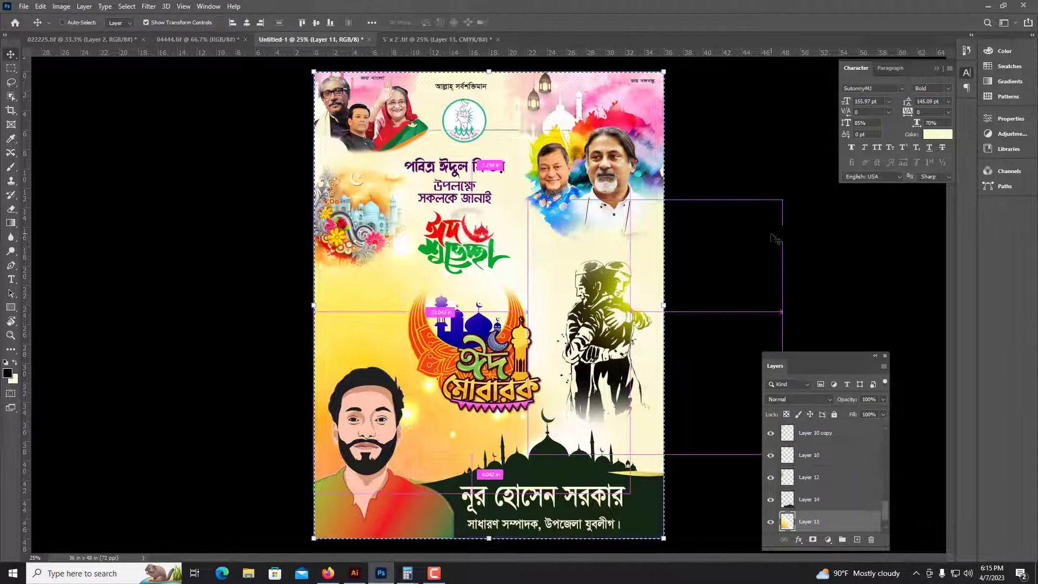
Step: Save the poster as a layered TIFF named "2023 01" in the eid folder under All Day on drive G
key("ctrl+minus")
key("ctrl+s")
left_click(581, 378)
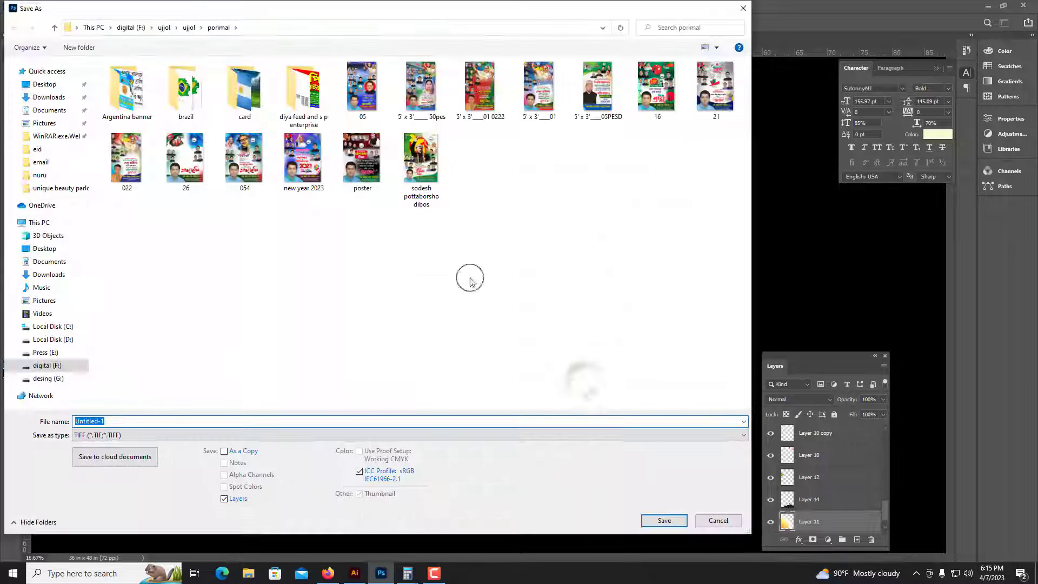
left_click(48, 378)
double_click(121, 113)
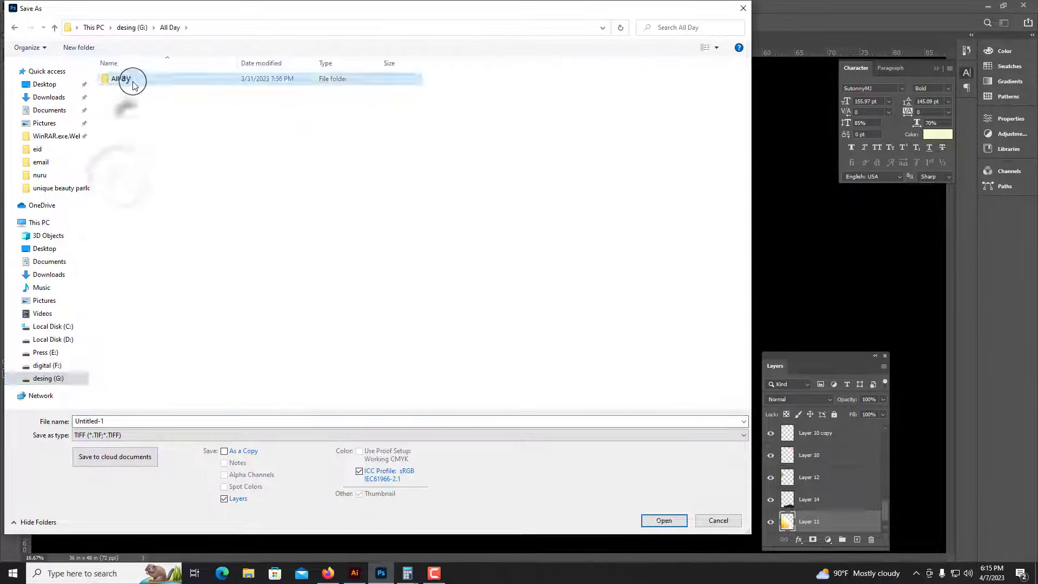
double_click(131, 79)
double_click(135, 180)
left_click(115, 421)
type("2023 01")
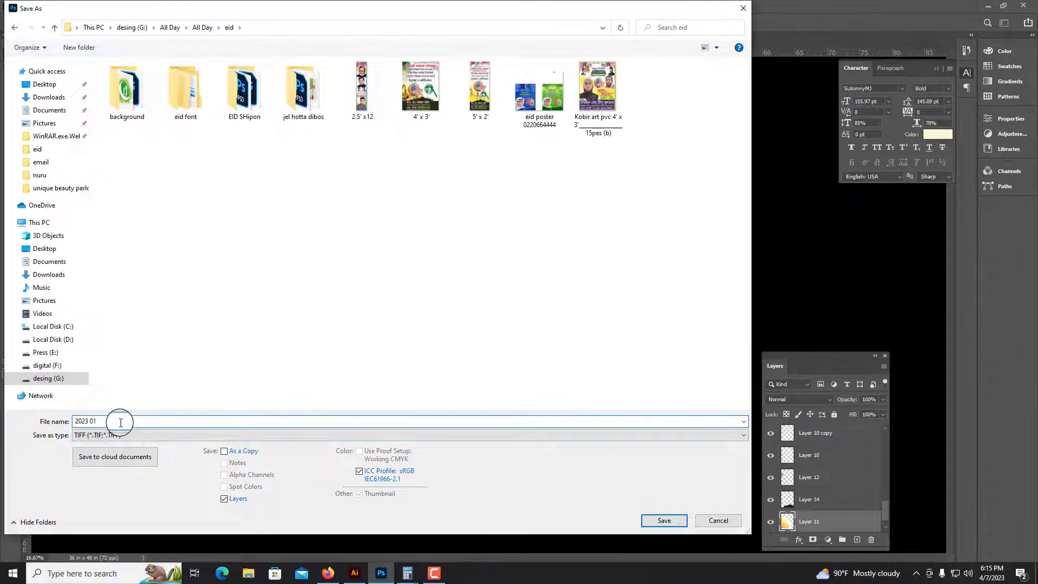
key("Return")
Step: Enlarge the floral mosque artwork beside the headline slightly and save the poster
left_click(369, 242)
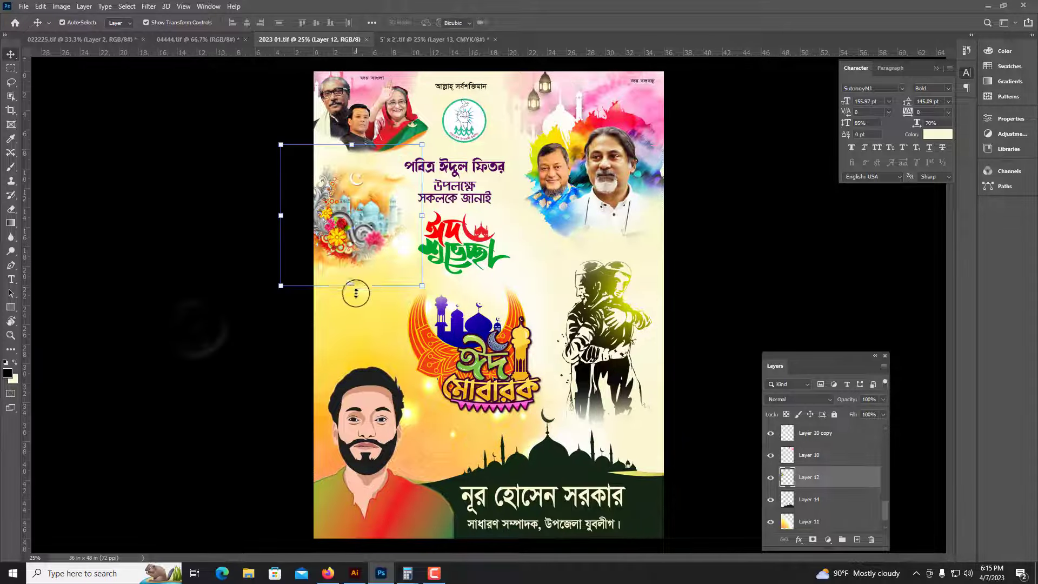
left_click_drag(356, 293, 352, 296)
key("Return")
key("ctrl+minus")
key("ctrl+s")
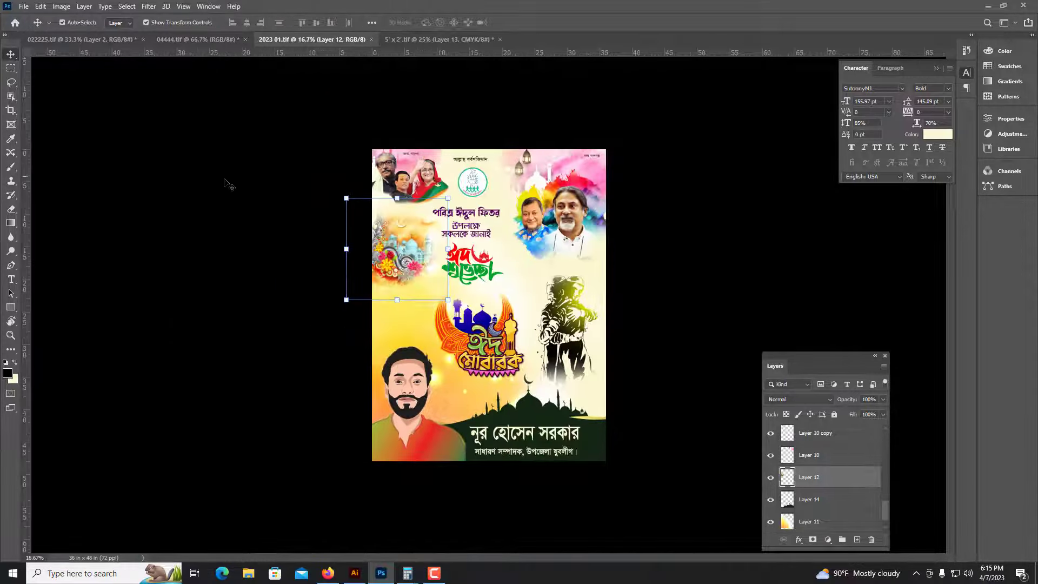
key("ctrl+plus")
left_click(227, 185, "ctrl")
key("ctrl+shift+Tab")
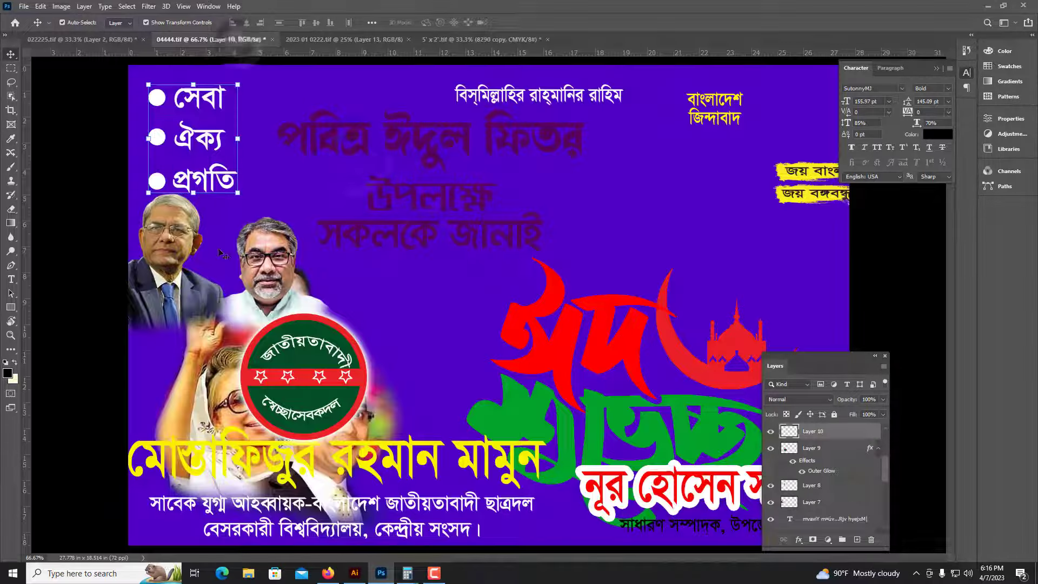
left_click_drag(174, 270, 375, 270)
left_click_drag(227, 411, 354, 192)
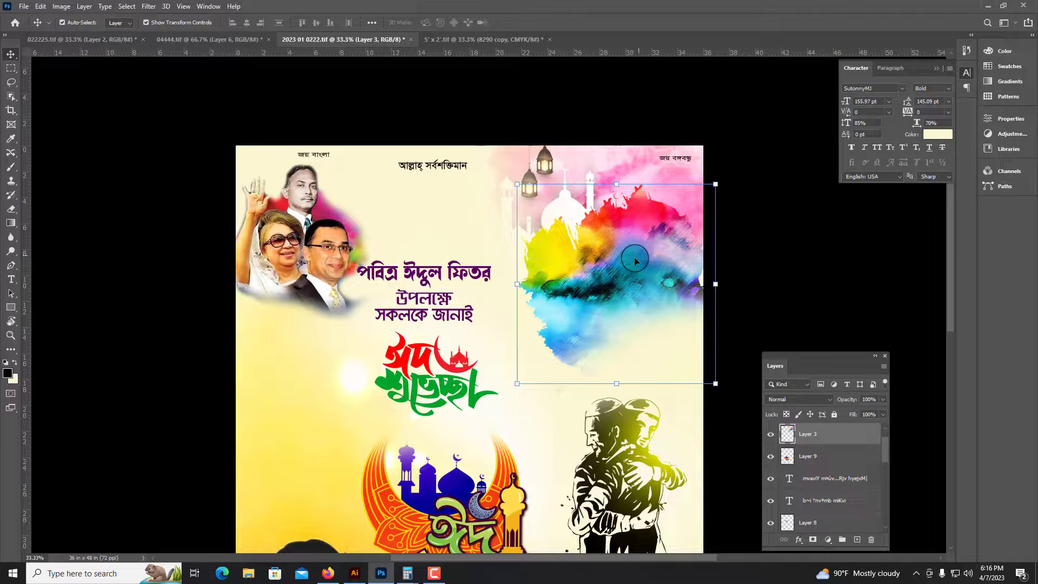
Step: Shift the hue of the multicoloured watercolour splash (Layer 3) with the Hue/Saturation adjustment
key("ctrl+z")
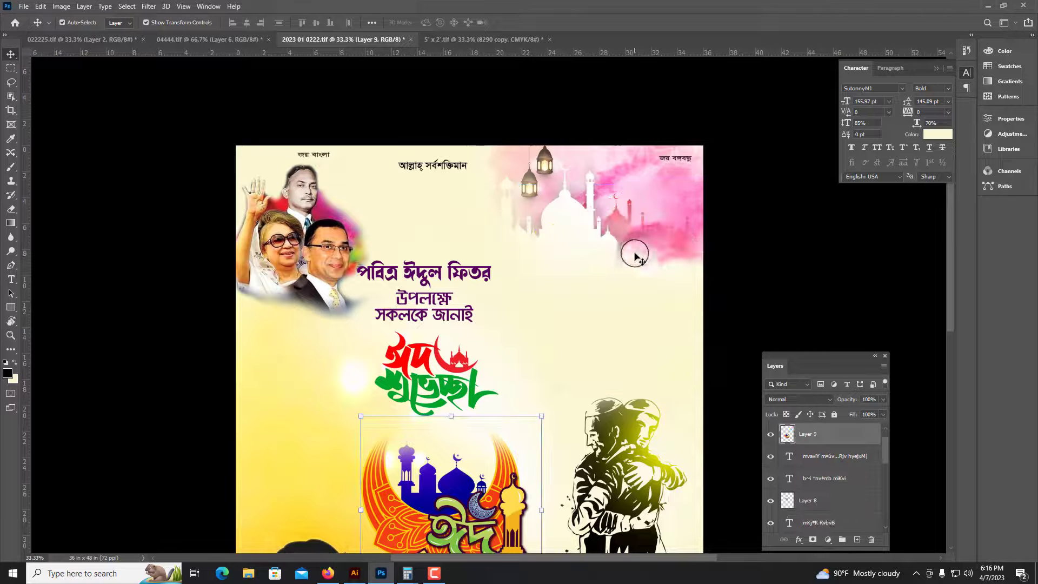
key("ctrl+shift+z")
left_click(61, 6)
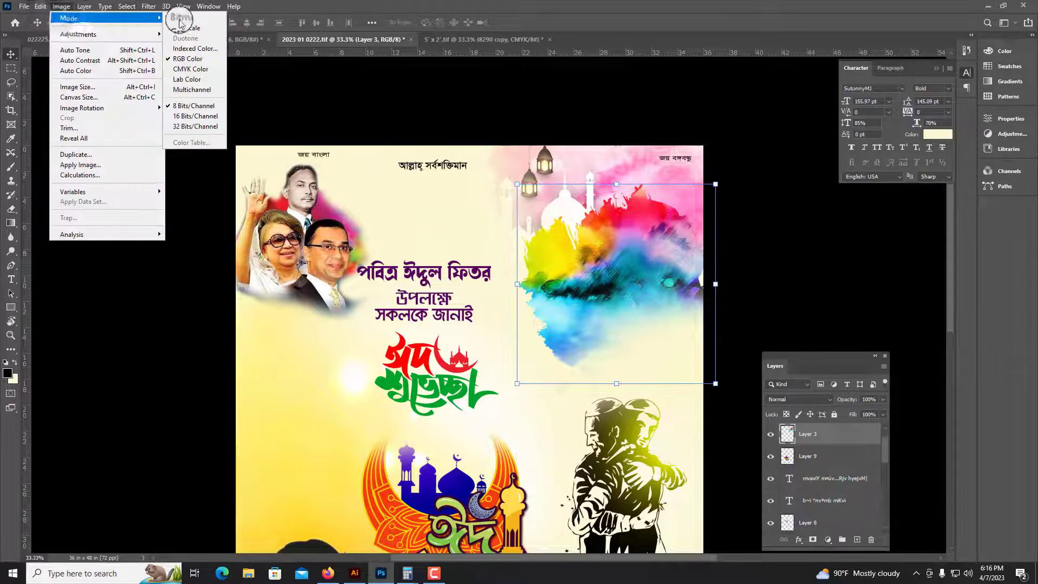
mouse_move(85, 38)
left_click(204, 92)
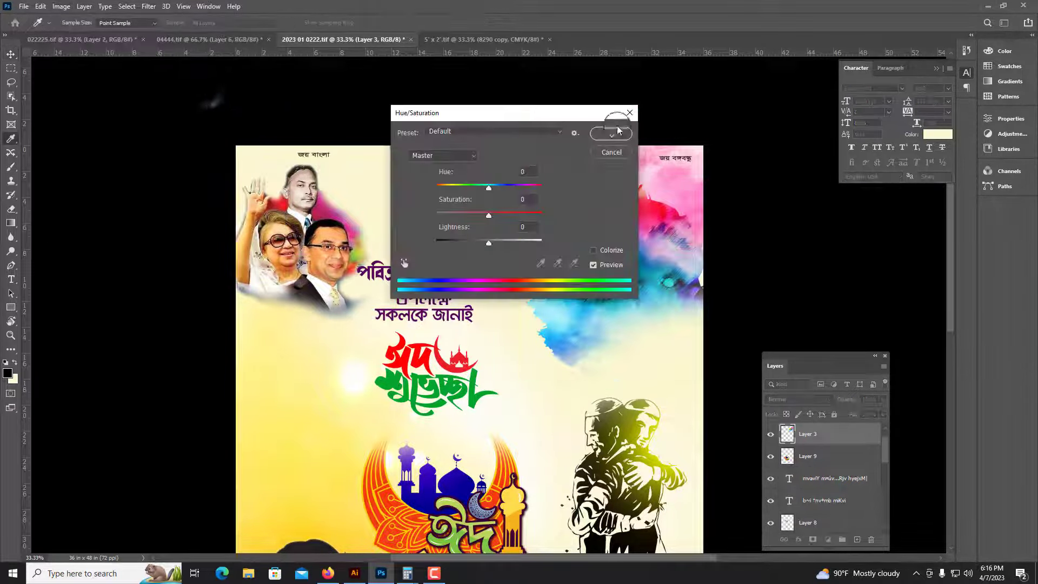
left_click_drag(617, 117, 359, 117)
left_click_drag(227, 189, 276, 193)
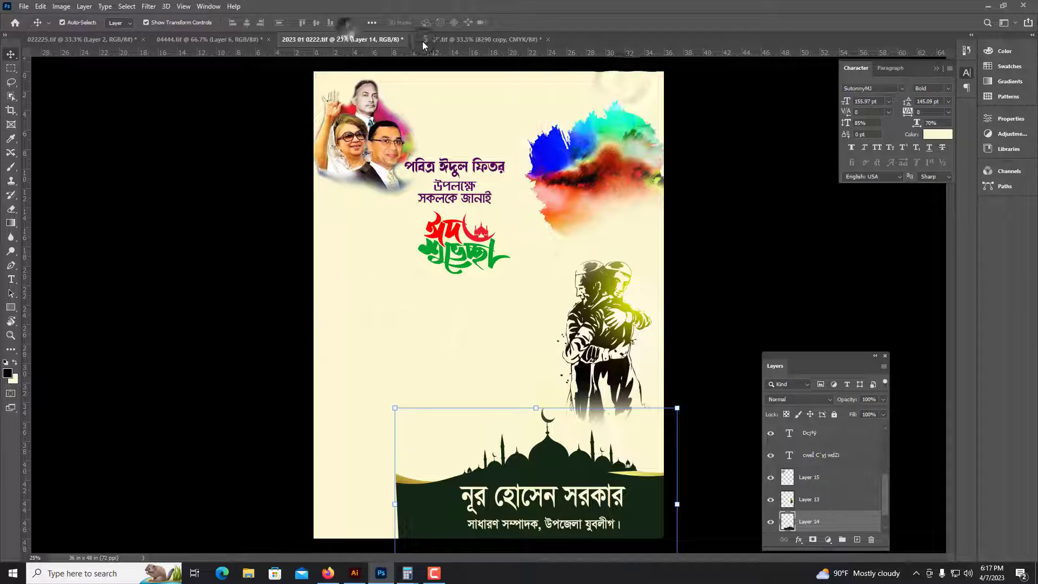
Step: Move the overlapping yellow layer off the mosque-and-goat background in the 5' x 2' file, and switch to 04444.tif
left_click(476, 39)
left_click_drag(165, 50, 514, 132)
left_click_drag(518, 132, 531, 83)
left_click_drag(536, 352, 668, 514)
left_click_drag(482, 100, 487, 101)
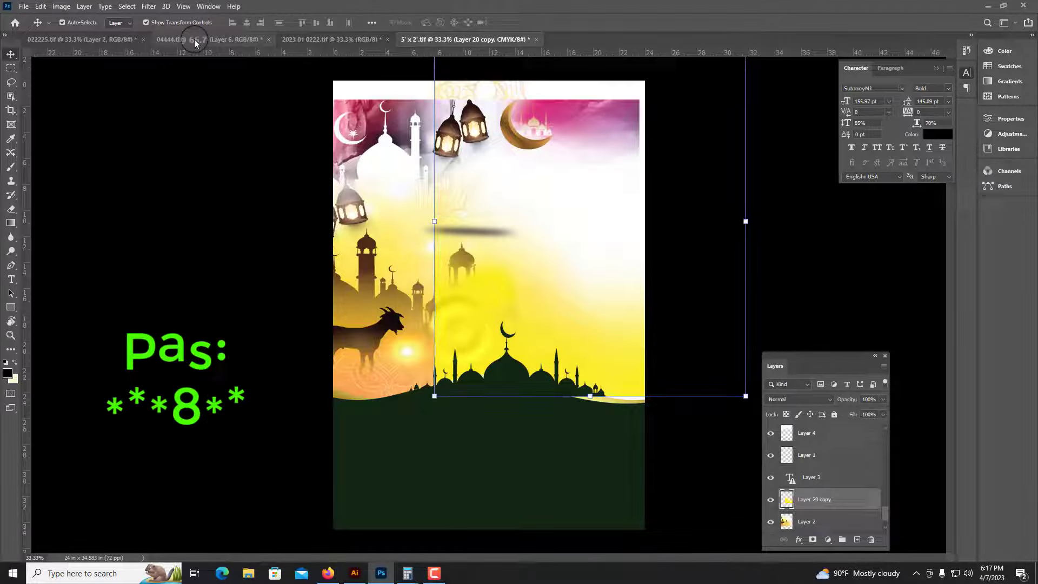
left_click(192, 39)
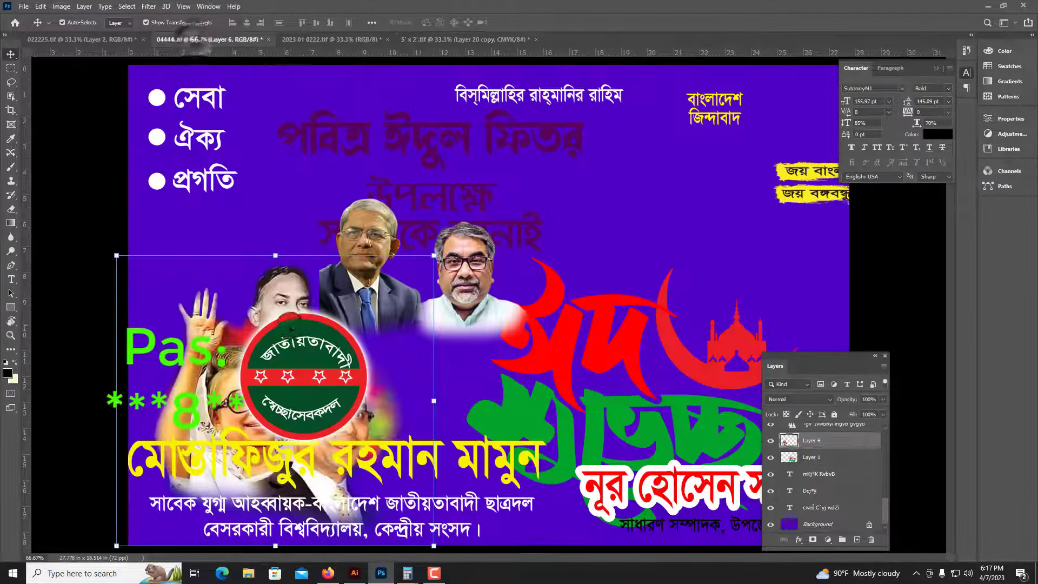
Step: Bring the round green-and-red emblem from 04444.tif into the poster, put it in front, and scale it to about 89% above the headline
left_click_drag(304, 373, 463, 194)
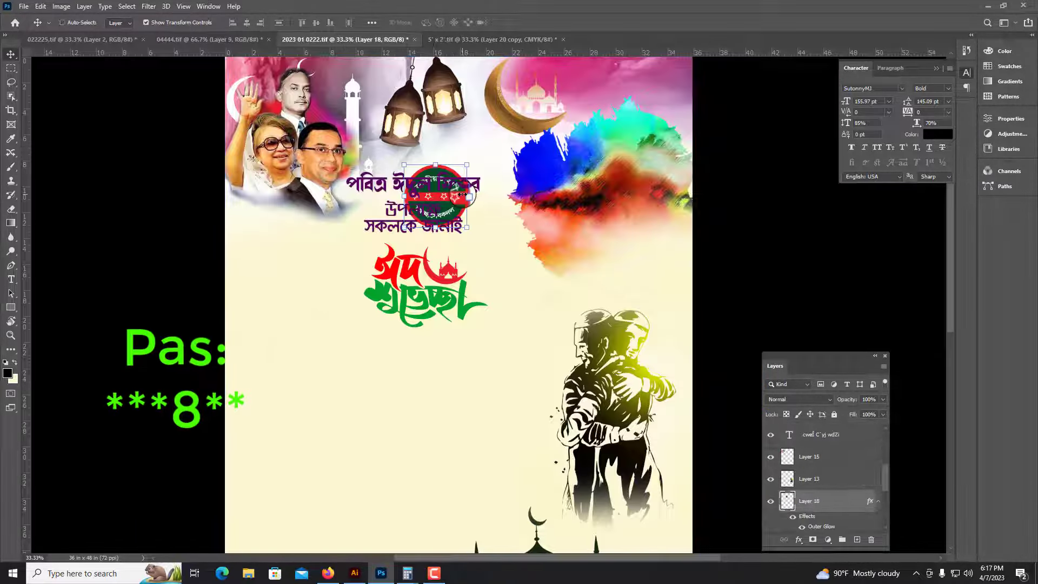
key("ctrl+shift+]")
key("ctrl+plus")
left_click_drag(420, 165, 448, 248)
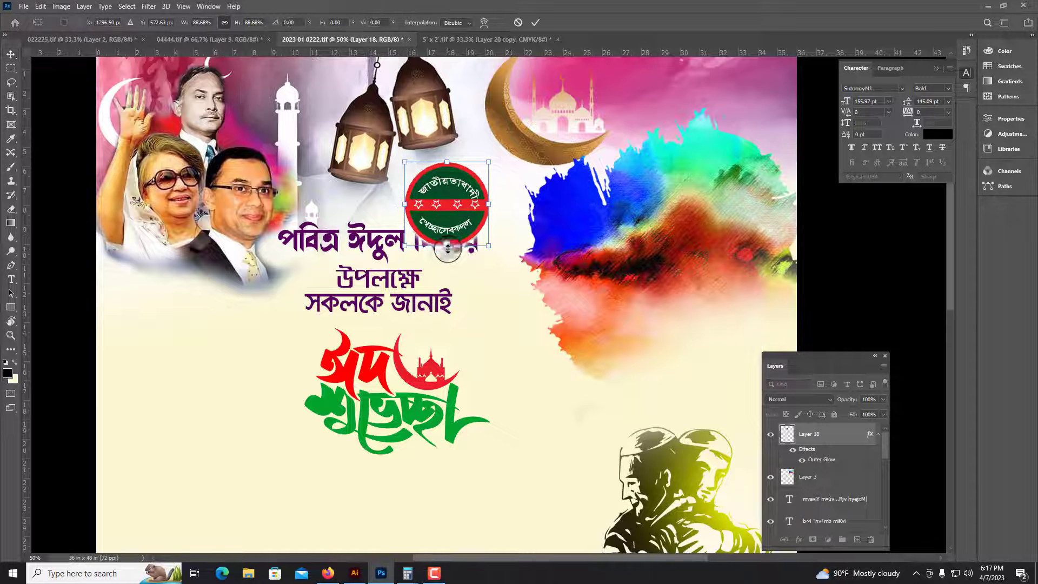
key("Return")
Step: Move the red-and-green Eid calligraphy and the purple headline lines down, clear of the round emblem
left_click_drag(400, 368, 400, 391)
left_click_drag(392, 273, 416, 302)
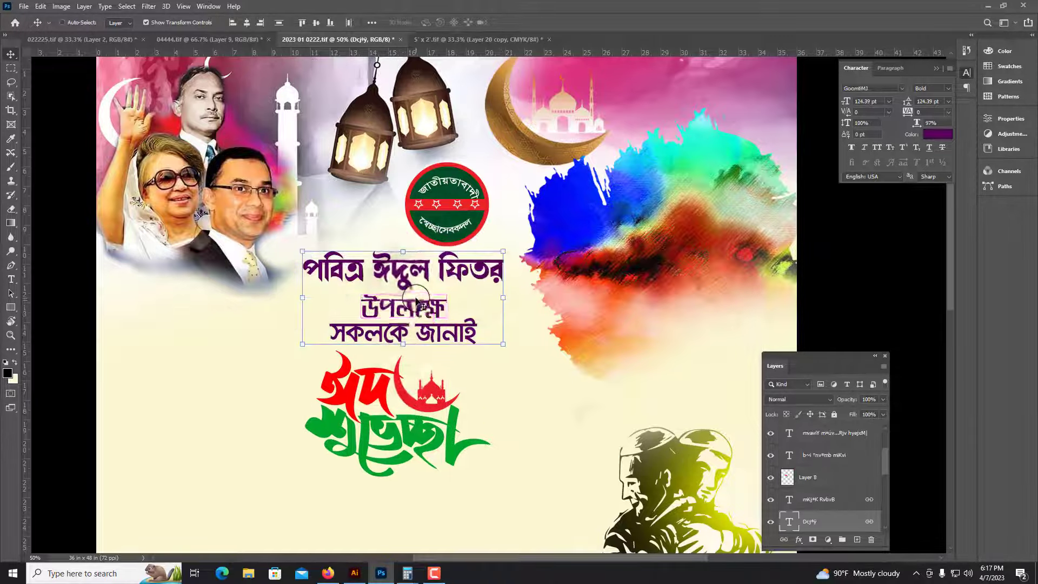
key("ctrl+minus")
key("ctrl+minus")
Step: In 022225.tif, delete two of the overlapping artwork layers around the Eid Mubarak lettering
left_click(106, 41)
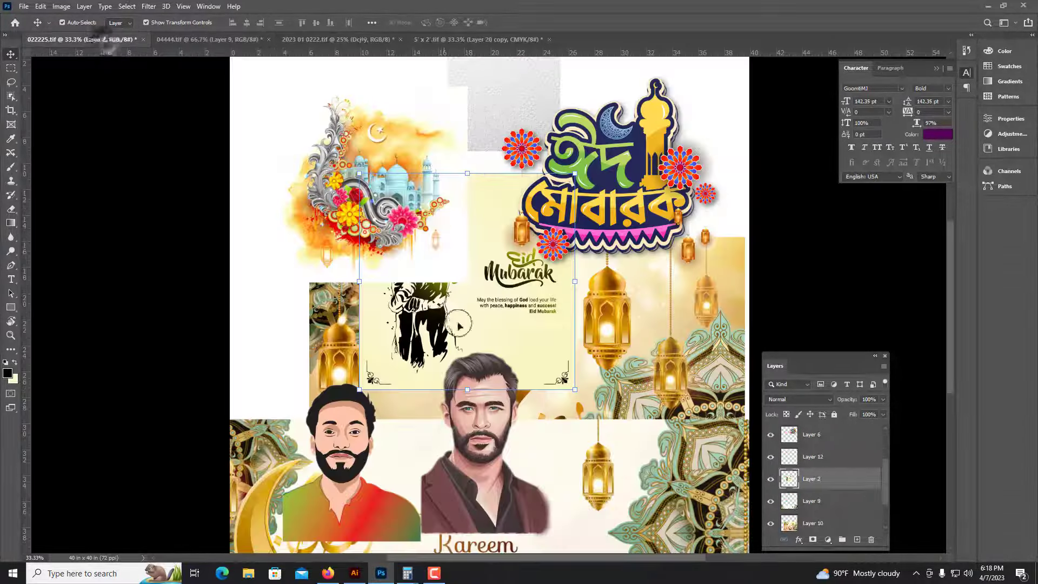
scroll(433, 298, "down", 1)
left_click(429, 254)
key("Delete")
left_click(370, 165)
key("Delete")
key("ctrl+minus")
mouse_move(419, 314)
left_mouse_down()
mouse_move(325, 282)
mouse_move(410, 319)
left_mouse_up()
left_click_drag(605, 226, 470, 365)
left_click_drag(556, 365, 565, 366)
left_click_drag(515, 368, 529, 363)
key("Return")
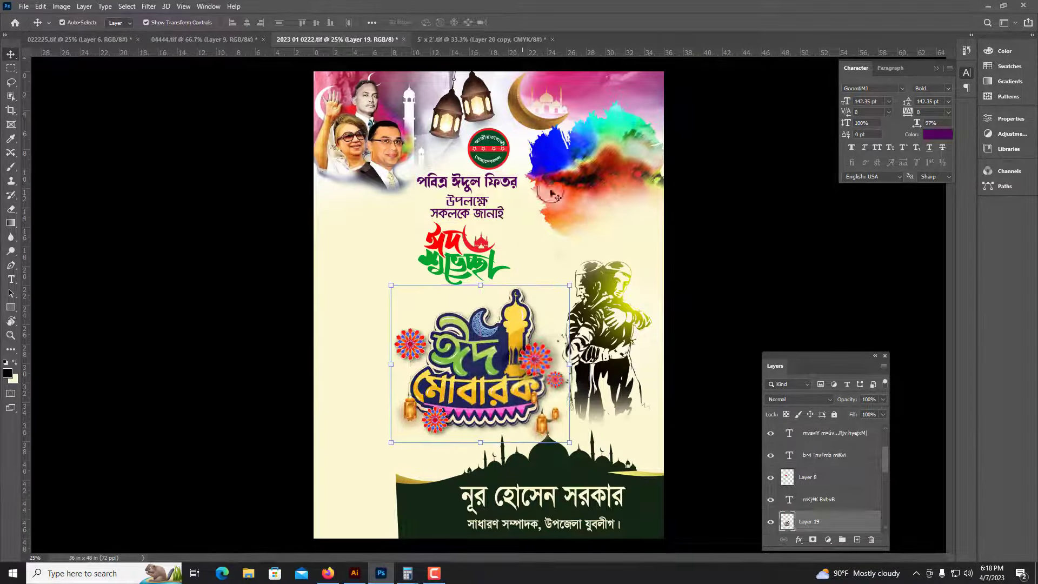
Step: Bring the two separate portraits from 04444.tif into the poster, enlarge them, and flip the pair horizontally
left_click(209, 41)
left_click_drag(373, 216, 269, 300)
key("ctrl+plus")
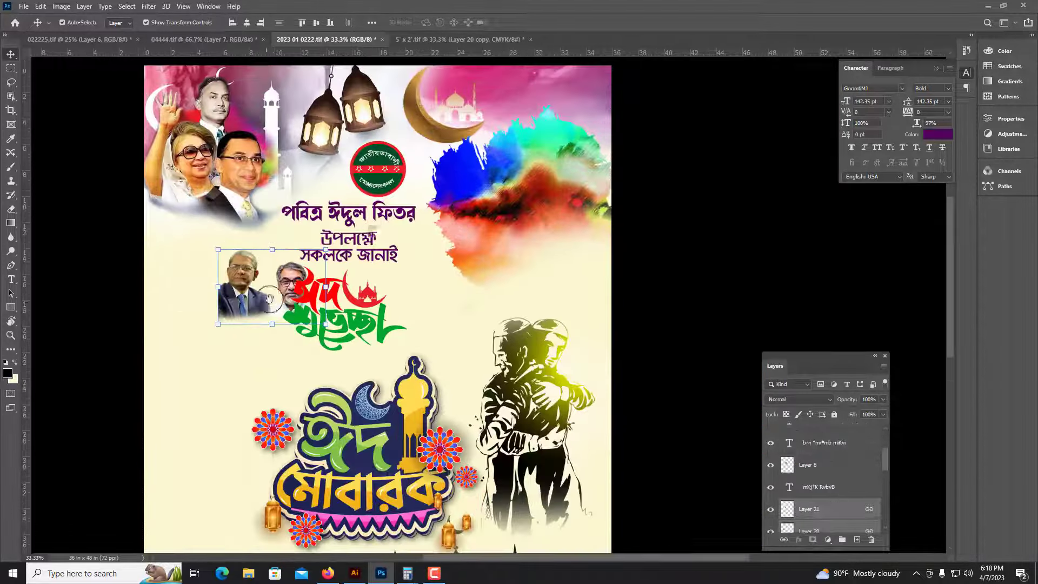
left_click_drag(274, 248, 287, 185)
right_click(236, 232)
left_click(265, 414)
Step: Place the portrait pair over the watercolour splash, enlarge it, bring it to the front, and adjust the spacing between the two men
left_click_drag(240, 310, 480, 303)
left_click_drag(415, 182, 385, 160)
key("Return")
key("ctrl+shift+bracketright")
key("ctrl+plus")
left_click_drag(465, 208, 487, 205)
key("ctrl+minus")
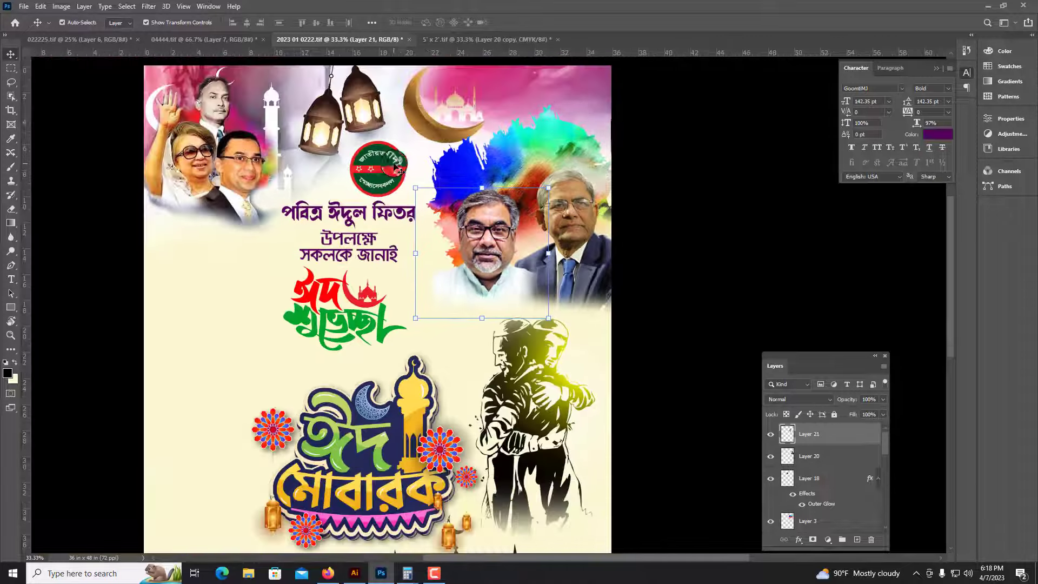
Step: Nudge the round emblem slightly and bring the yellow mosque background from the 5' x 2' file into the poster
left_click_drag(394, 170, 391, 170)
key("ctrl+minus")
left_click(507, 365)
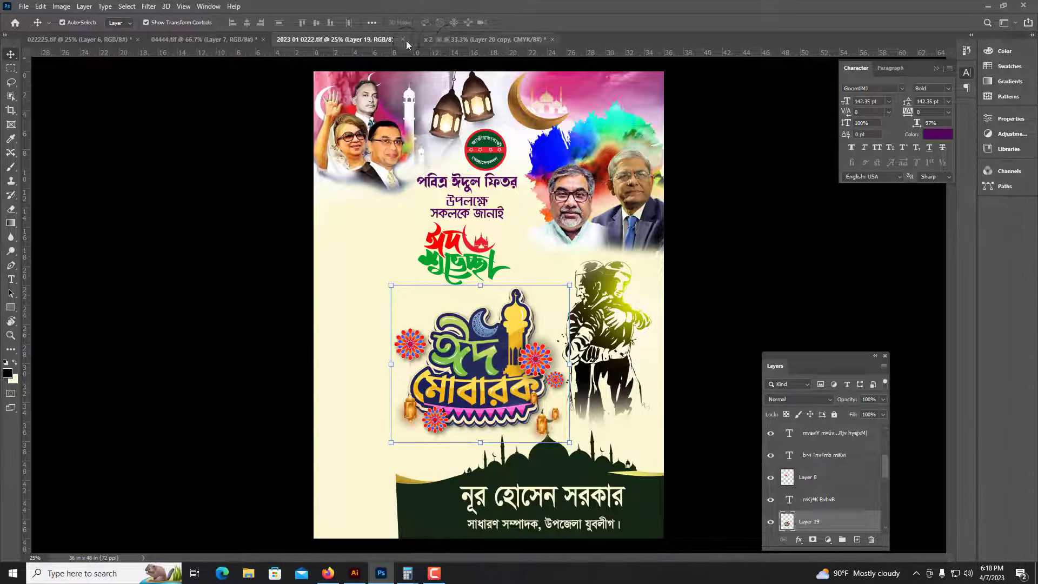
left_click(449, 38)
left_click_drag(461, 309, 505, 295)
left_click_drag(423, 321, 434, 272)
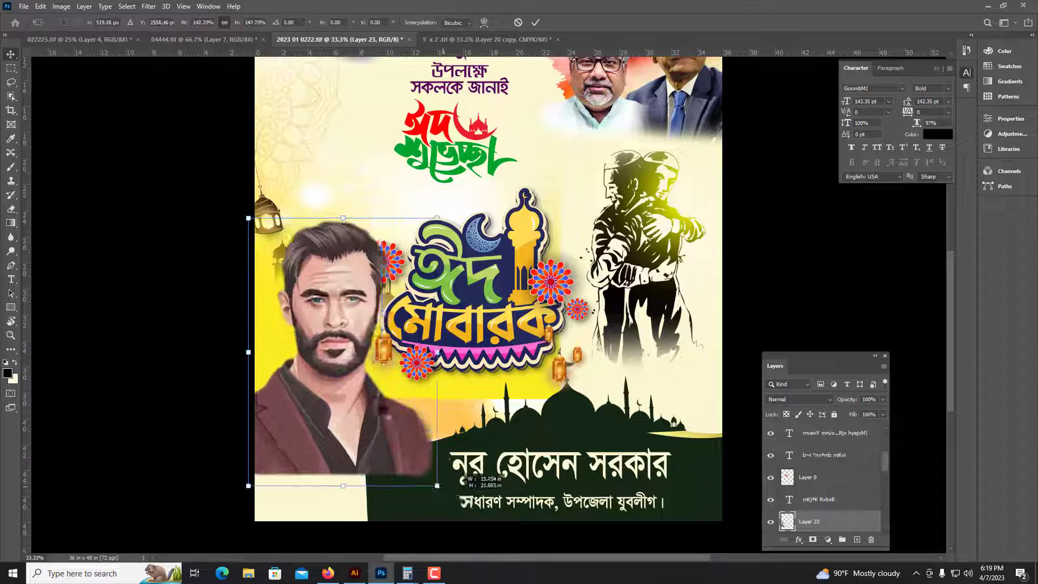
Step: Enlarge the portrait of the man in the burgundy blazer and place it in the poster's lower-left corner
left_click_drag(440, 489, 452, 502)
left_click_drag(343, 427, 320, 449)
key("Return")
Step: Scale the Eid Mubarak lettering down slightly, shift it away from the large portrait, and move the hugging figures toward the poster's right edge
key("ctrl+plus")
scroll(320, 449, "down", 3)
left_click(526, 250)
left_click_drag(526, 250, 438, 335)
left_click_drag(438, 336, 472, 327)
left_click(634, 281)
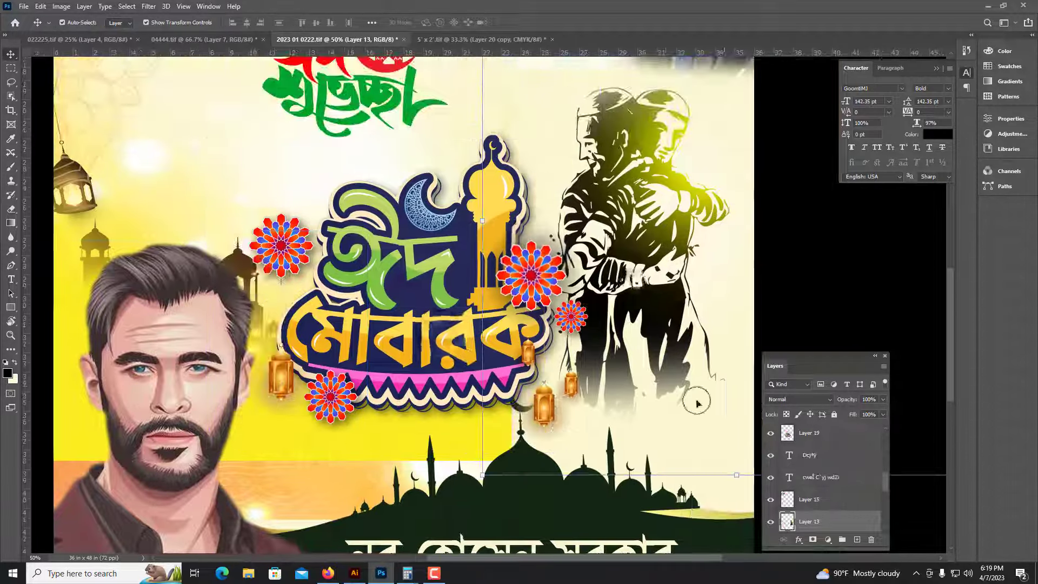
key("ctrl+minus")
left_click_drag(485, 248, 524, 253)
key("Return")
Step: Move the yellow mosque background down behind the dark mosque silhouette and enlarge it toward the upper right
left_click_drag(343, 303, 344, 346)
key("ctrl+t")
left_click_drag(275, 61, 297, 205)
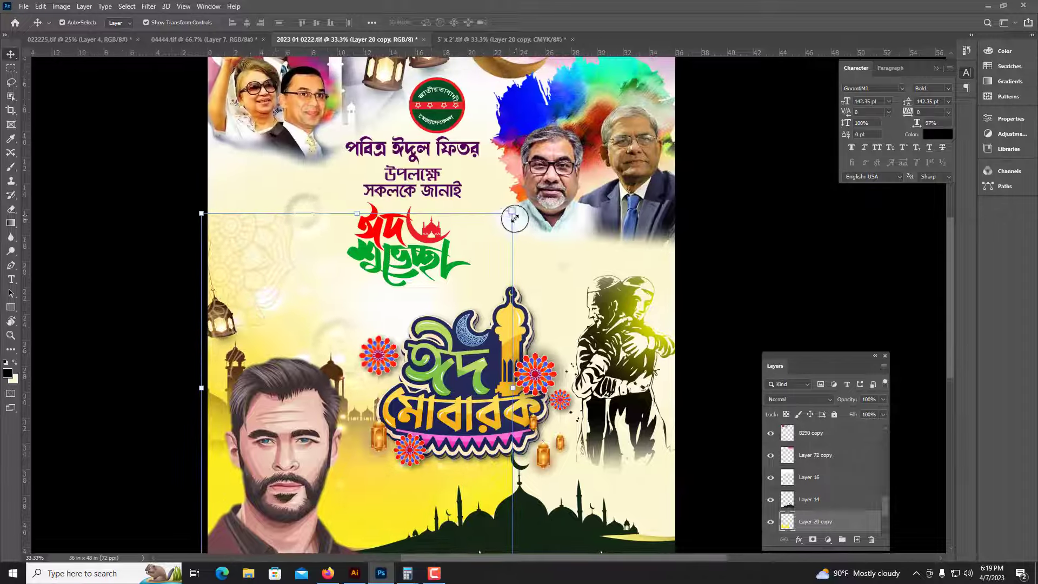
left_click_drag(512, 216, 565, 155)
key("Return")
Step: Select the dark green mosque silhouette (Layer 14) behind the name text
key("ctrl+minus")
left_click(547, 460, "ctrl")
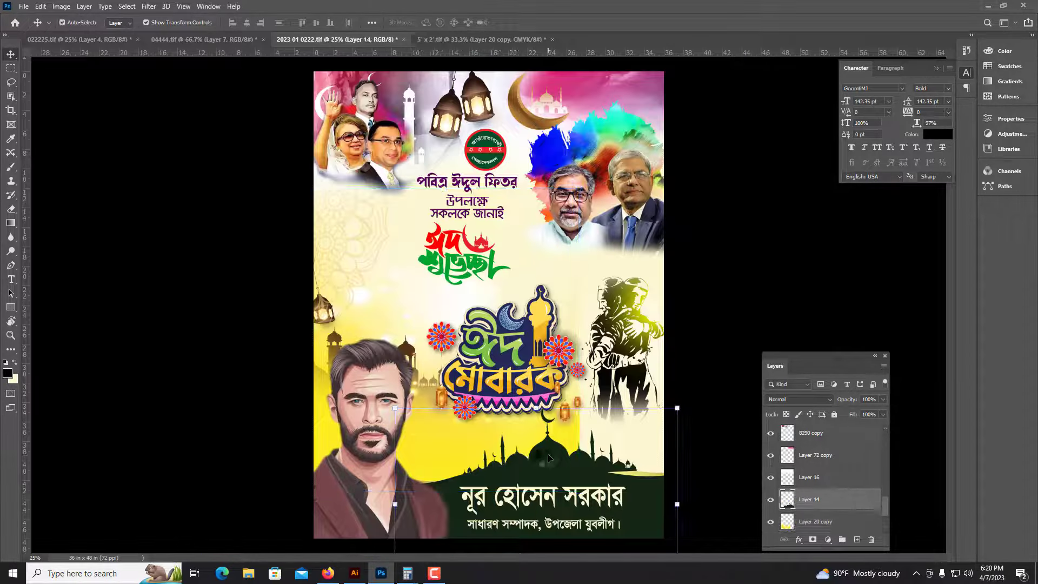
key("ctrl+plus")
left_click_drag(569, 494, 421, 377)
key("ctrl+u")
left_click_drag(227, 190, 137, 188)
left_click_drag(227, 217, 233, 217)
left_click(234, 188)
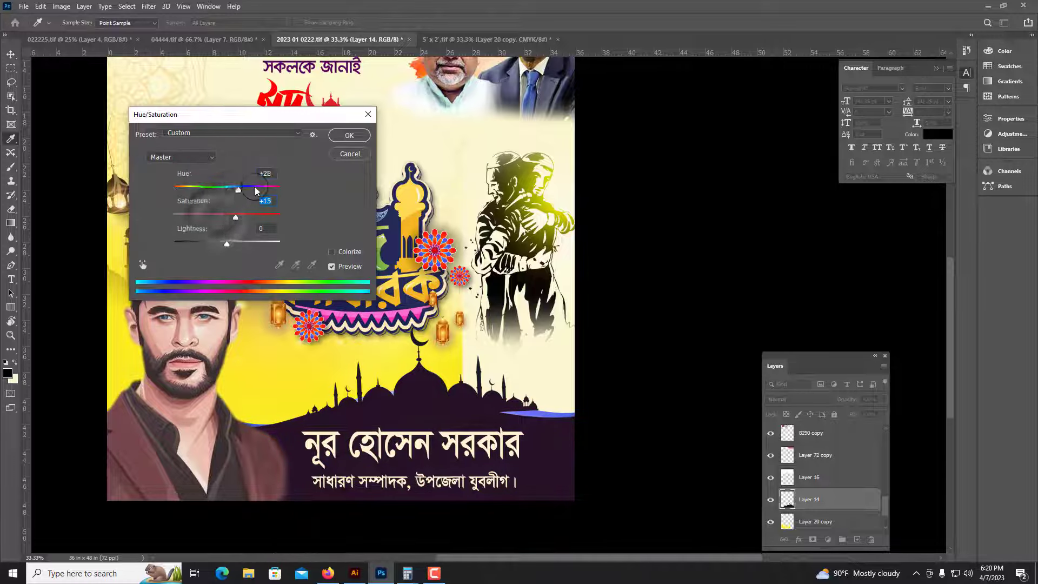
key("Escape")
Step: Recolour the mosque silhouette to navy blue with the Hue/Saturation and Color Balance adjustments
key("ctrl+u")
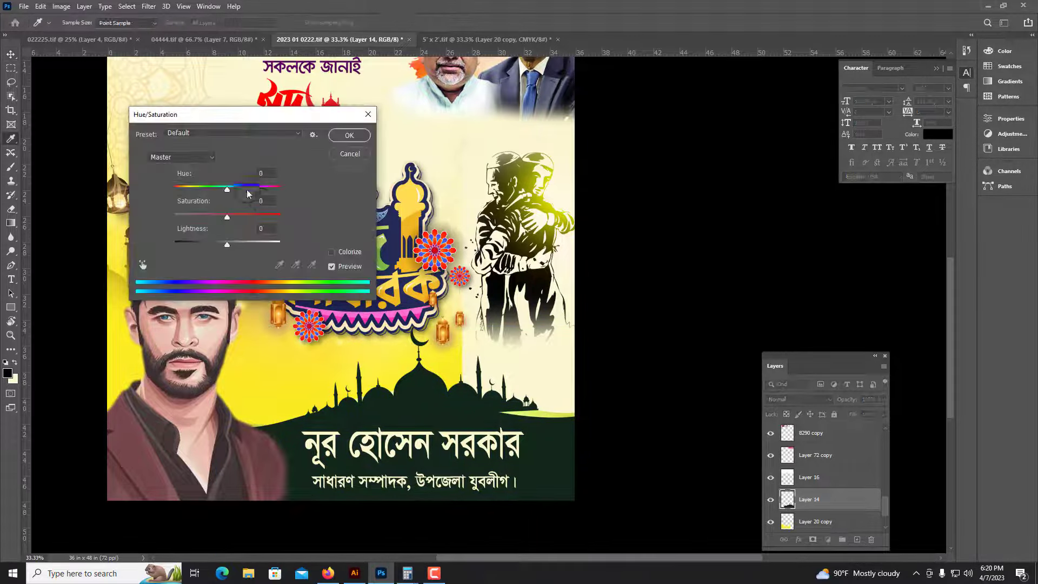
left_click_drag(227, 189, 267, 192)
key("Return")
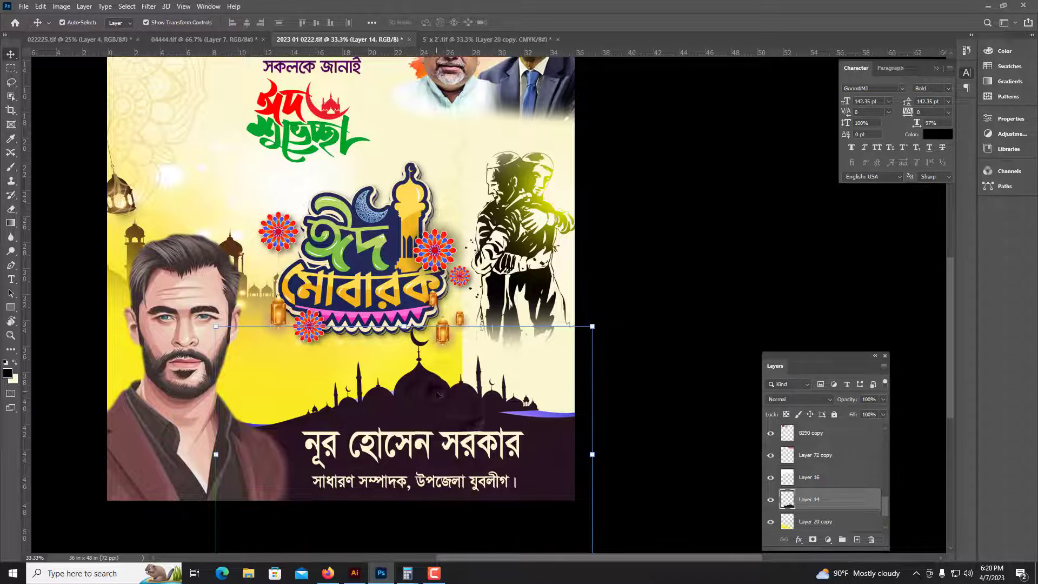
key("b")
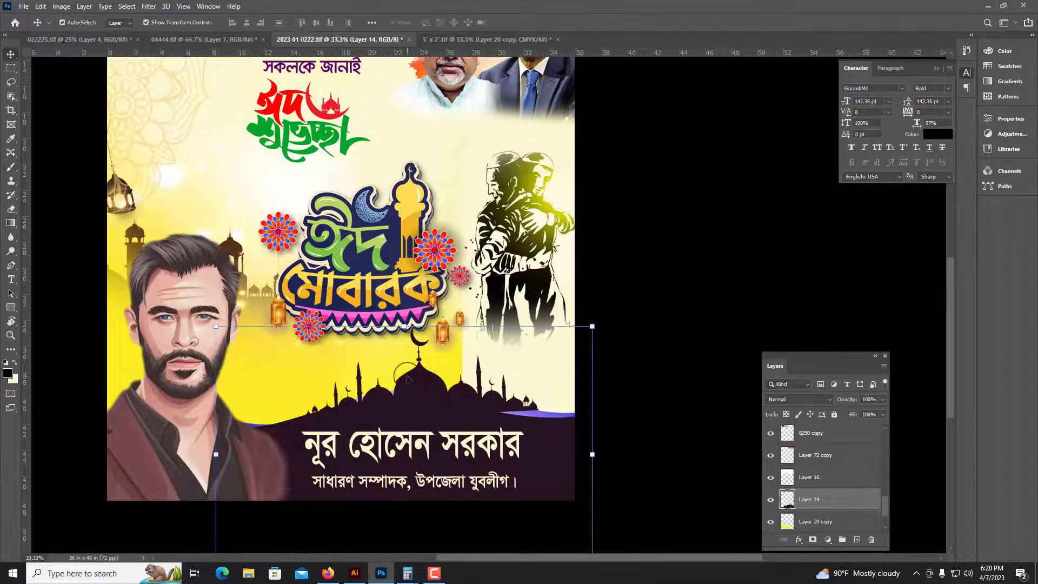
key("ctrl+b")
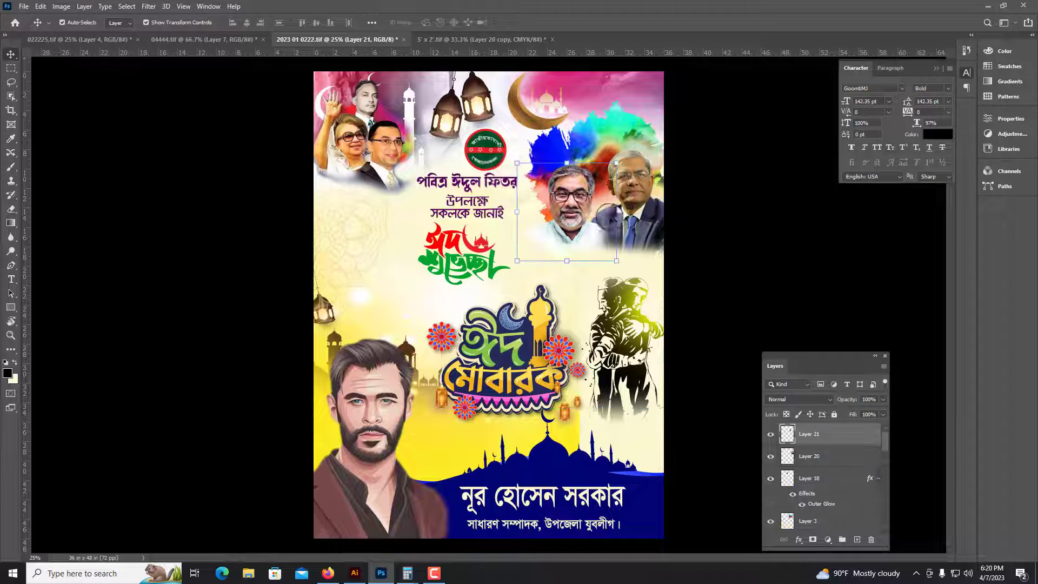
Step: Try a different hue on the watercolour splash behind the two portraits, and remove the splash from the poster
scroll(499, 188, "up", 4)
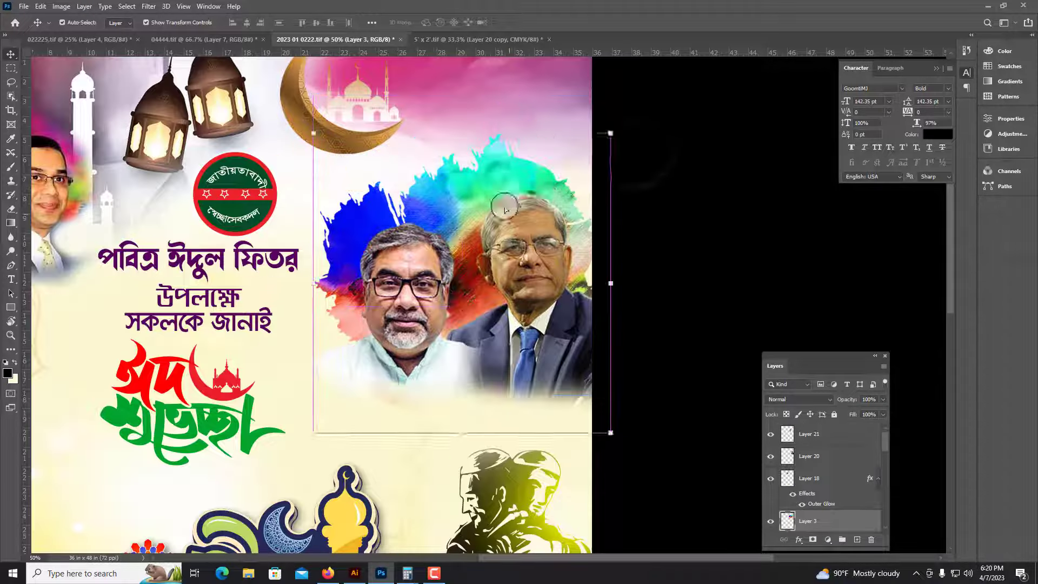
key("ctrl+u")
left_click_drag(265, 187, 257, 186)
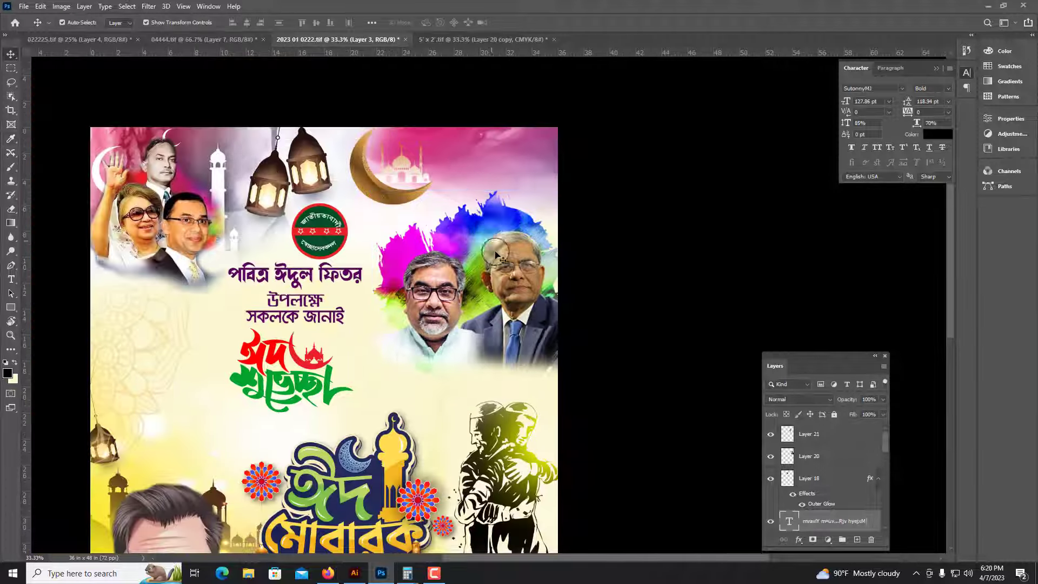
left_click(430, 316)
key("ctrl+0")
left_click(465, 249)
key("ctrl+plus")
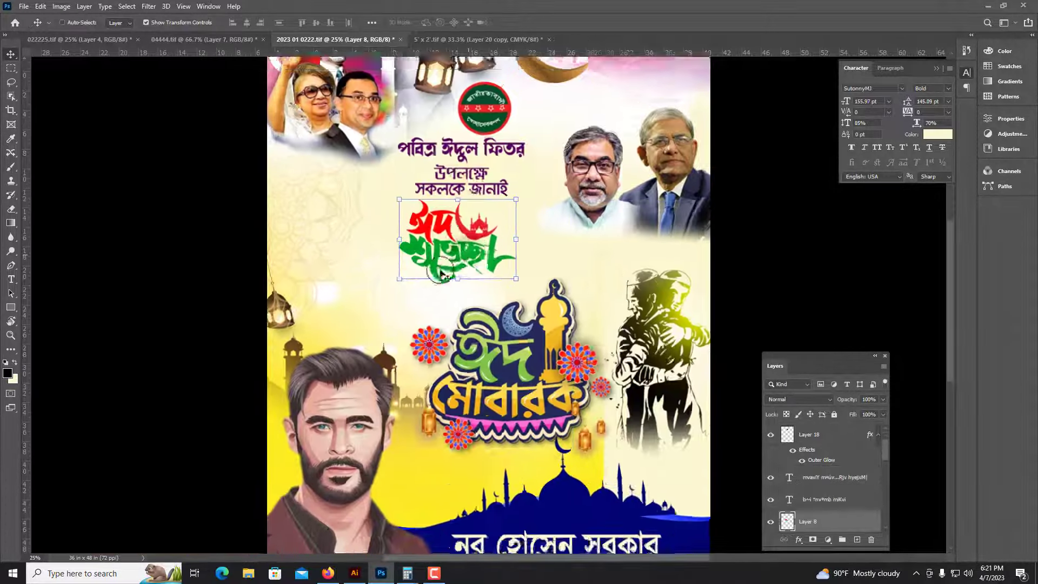
left_click_drag(671, 358, 329, 261)
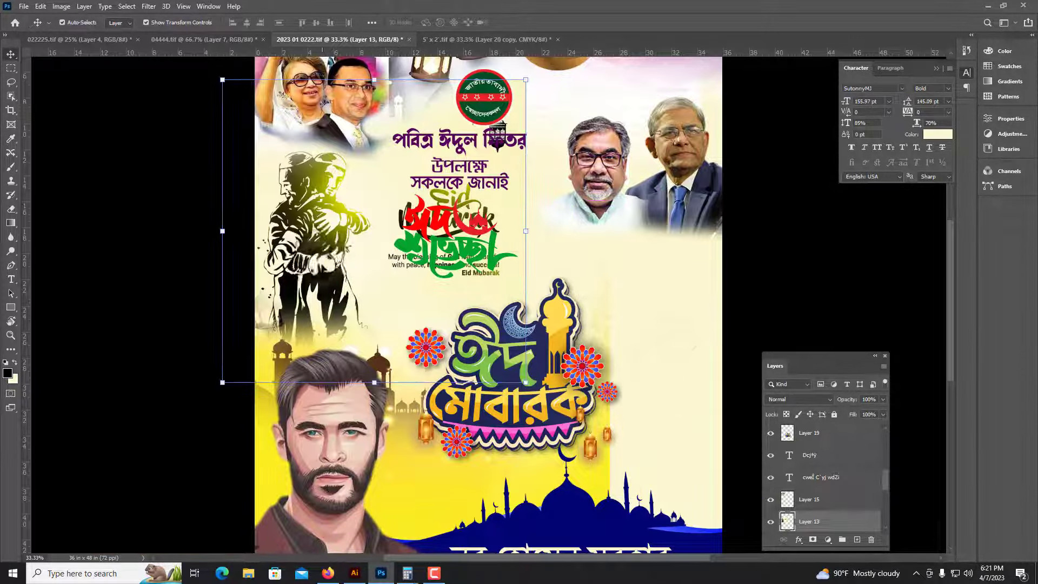
key("ctrl+z")
key("ctrl+z")
Step: Bring the golden Ramadan lantern artwork from 022225.tif into the poster, across its upper half, for free transforming
left_click(552, 329)
key("ctrl+minus")
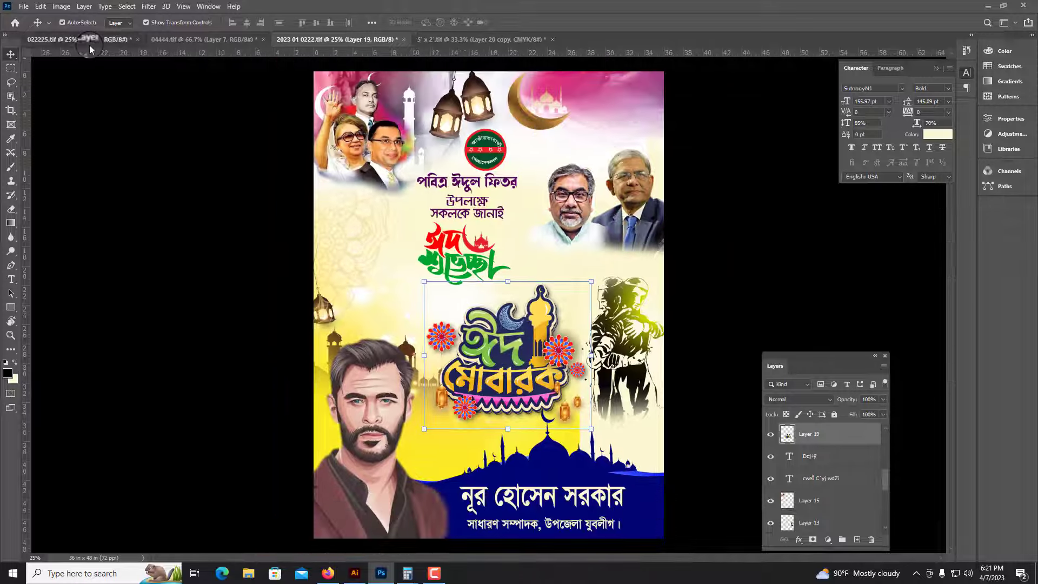
left_click(89, 44)
left_click_drag(403, 336, 437, 250)
key("ctrl+t")
right_click(419, 206)
left_click(461, 399)
key("ctrl+z")
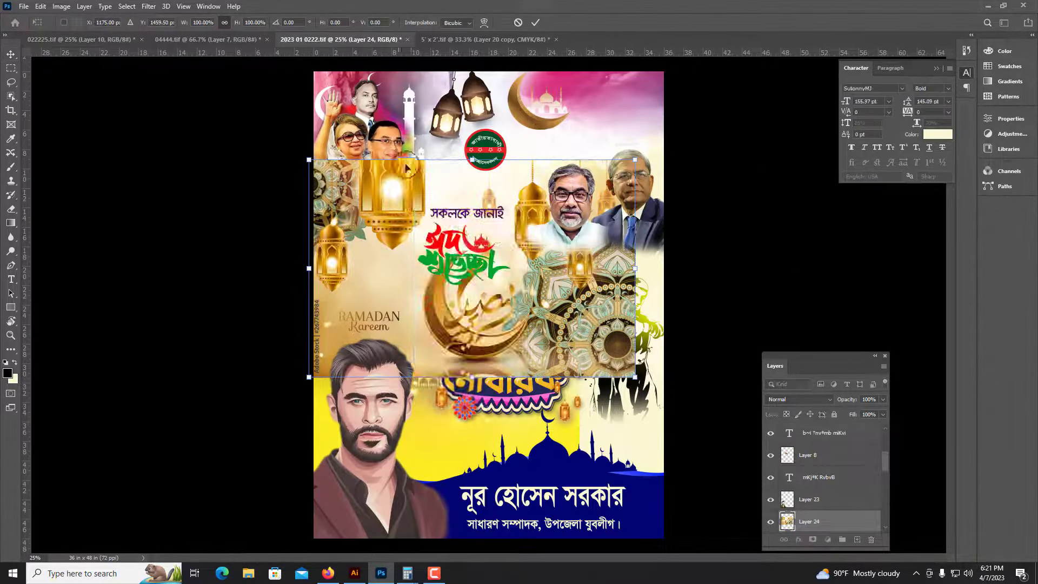
Step: Flip the copied golden lantern artwork horizontally, place it over the poster's upper-left corner, and send it behind the other layers
right_click(371, 184)
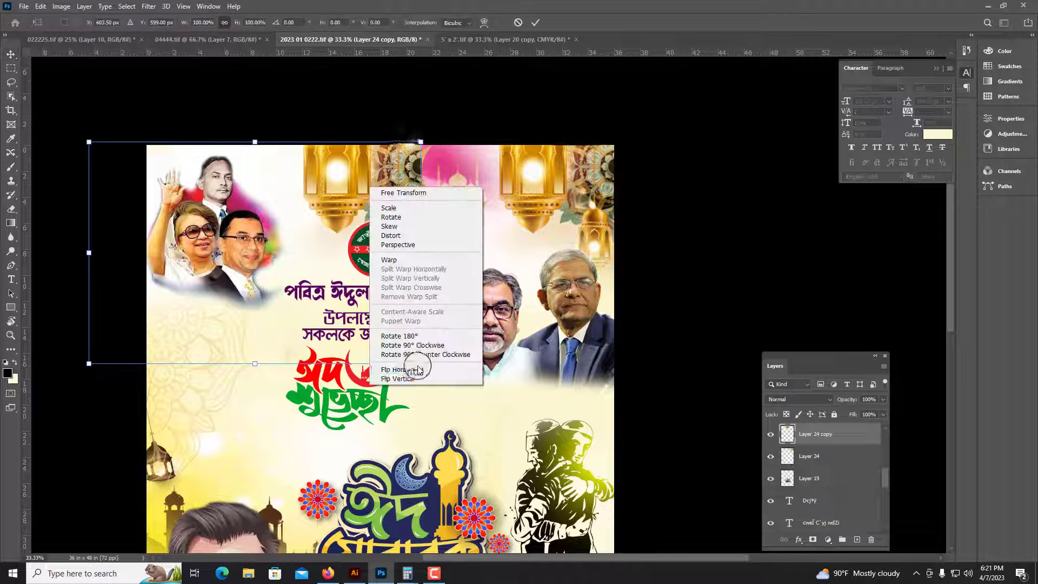
left_click(399, 364)
left_click_drag(322, 195, 234, 181)
key("Return")
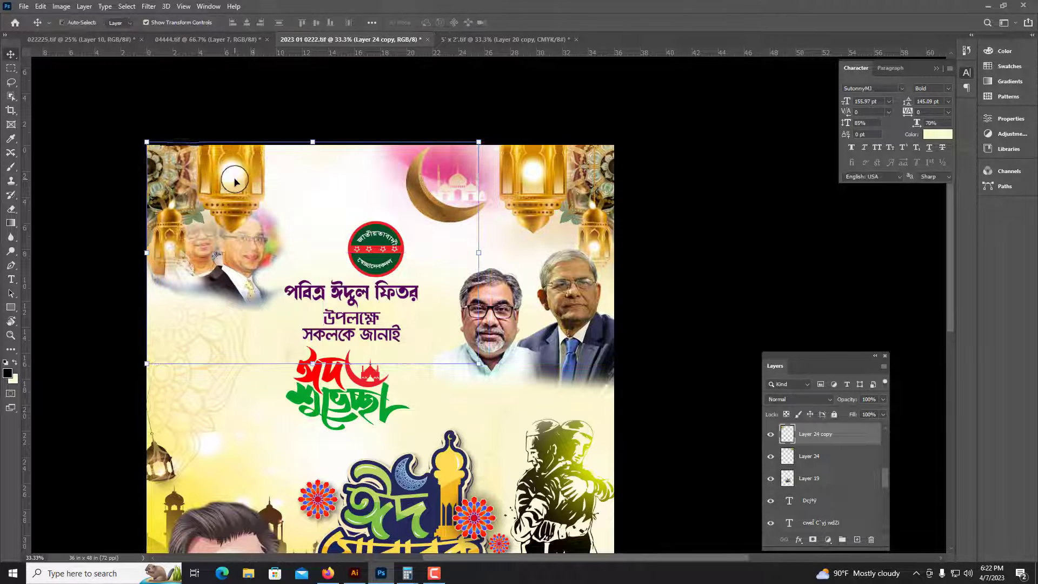
key("ctrl+shift+[")
key("ctrl+]")
Step: Undo the mirrored lantern copy and the removal of the poster's original dark lanterns and pink background
key("ctrl+z")
key("ctrl+z")
key("ctrl+z")
key("ctrl+z")
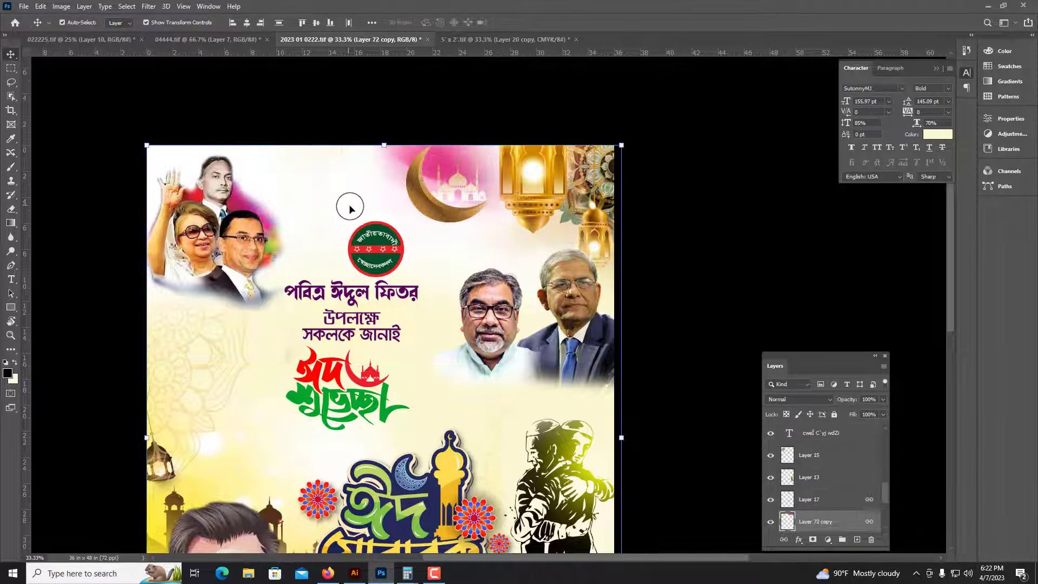
key("ctrl+z")
key("ctrl+z")
key("ctrl+z")
key("ctrl+z")
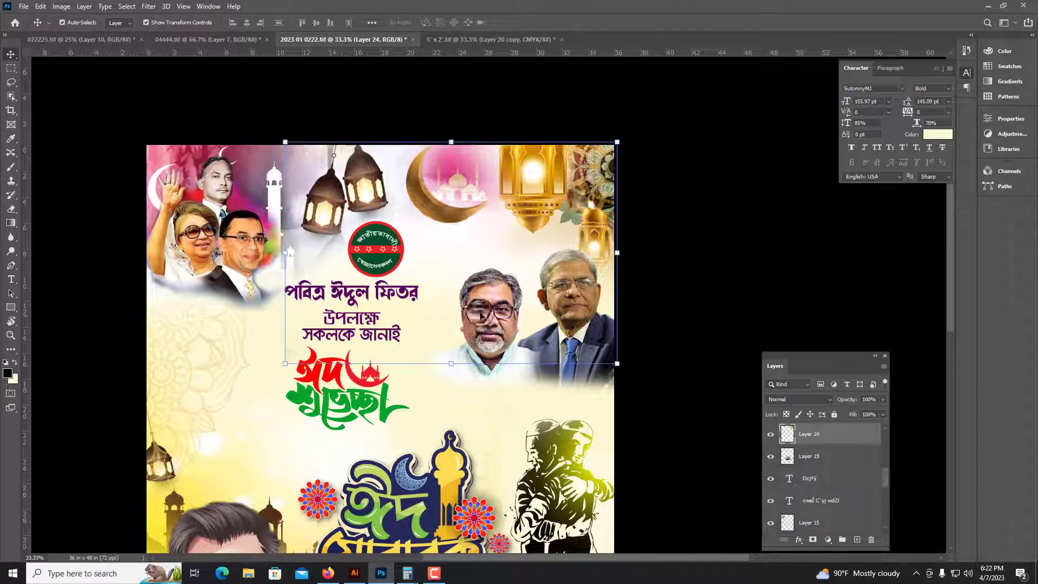
key("ctrl+z")
key("ctrl+z")
key("ctrl+z")
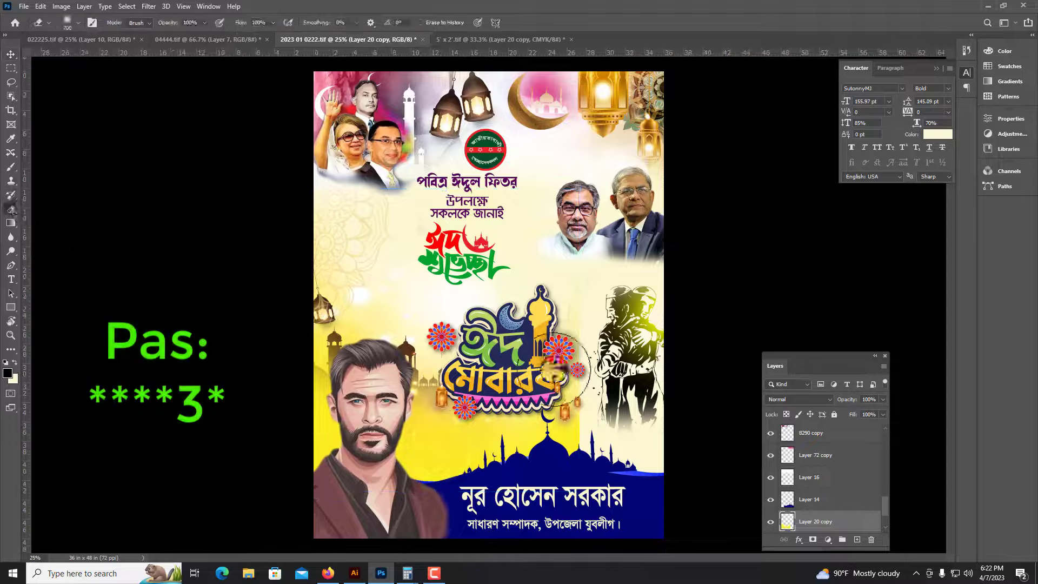
Step: Fade the hard right edge of the yellow mosque background with a soft 1200 px Eraser
key("bracketright")
key("bracketright")
key("bracketright")
key("bracketright")
key("bracketright")
mouse_move(602, 305)
left_mouse_down()
mouse_move(581, 432)
mouse_move(503, 428)
left_mouse_up()
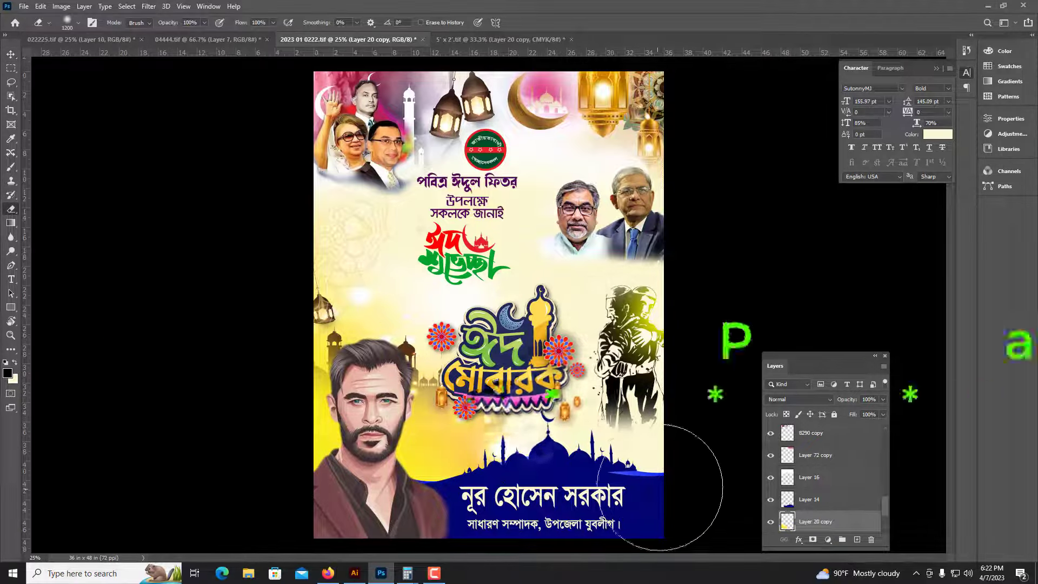
key("v")
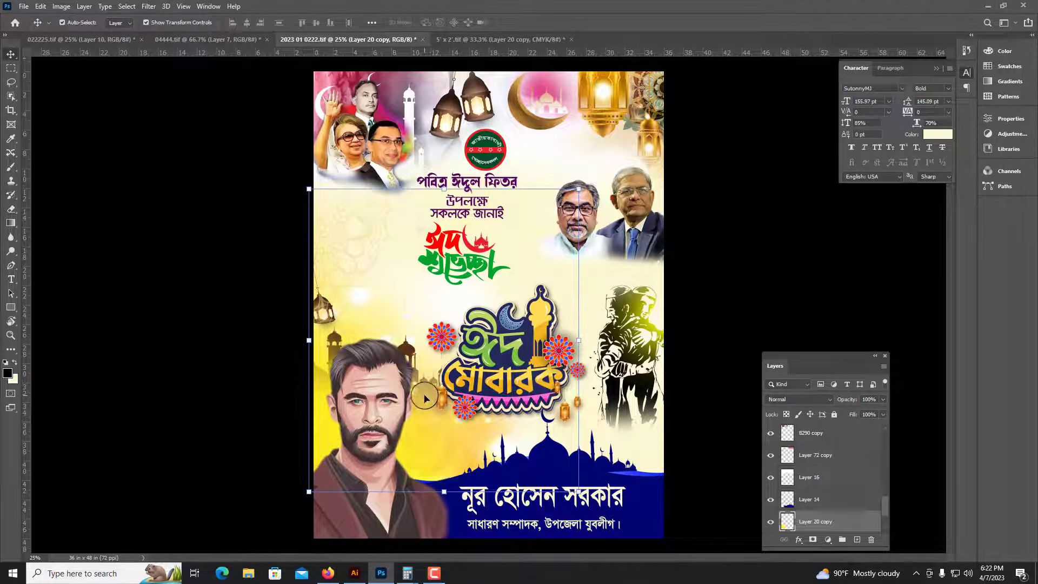
Step: Nudge the Eid Mubarak lettering up slightly and delete the name and designation lines from the navy band
left_click(527, 385)
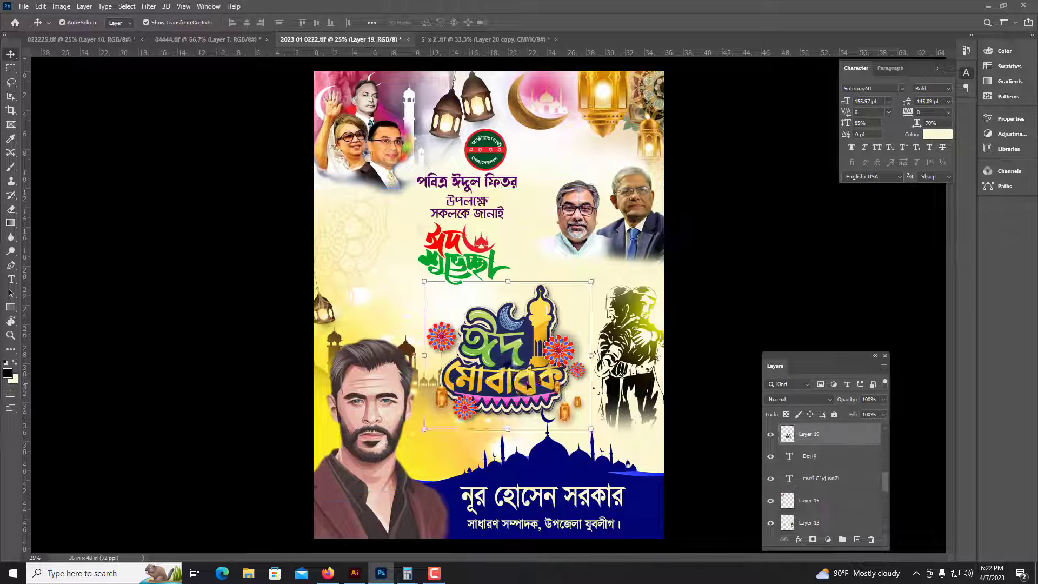
left_click_drag(527, 386, 526, 376)
left_click(576, 497)
key("Delete")
left_click(577, 525)
key("Delete")
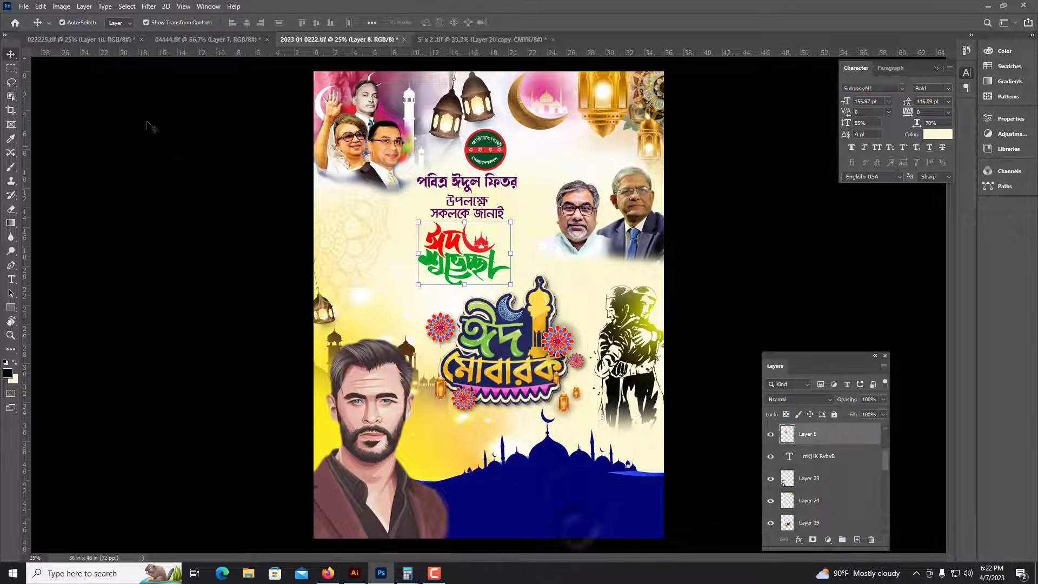
Step: Bring the embossed geometric pattern from 022225.tif into the poster, scale it down, and fit it behind the two portraits
left_click(178, 39)
left_click(81, 39)
left_click(390, 39)
left_click_drag(473, 255, 461, 282)
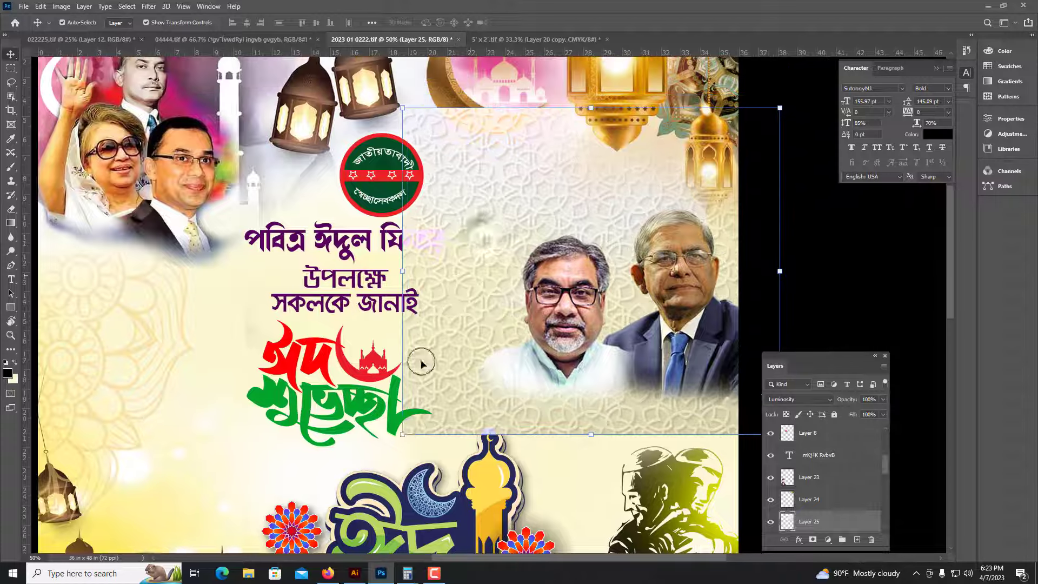
left_click_drag(401, 435, 498, 356)
left_click_drag(551, 239, 503, 240)
key("Return")
Step: Place a horizontally flipped copy of the geometric pattern beside the original and merge the two layers
left_click_drag(562, 211, 278, 189)
key("ctrl+z")
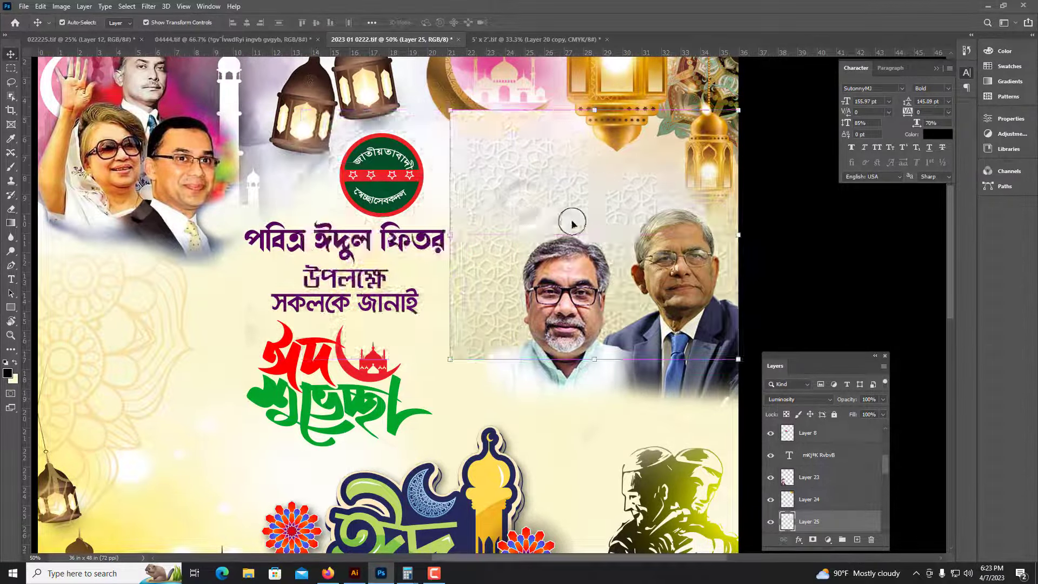
left_click_drag(575, 221, 294, 195, "alt")
key("ctrl+plus")
key("ctrl+t")
right_click(381, 181)
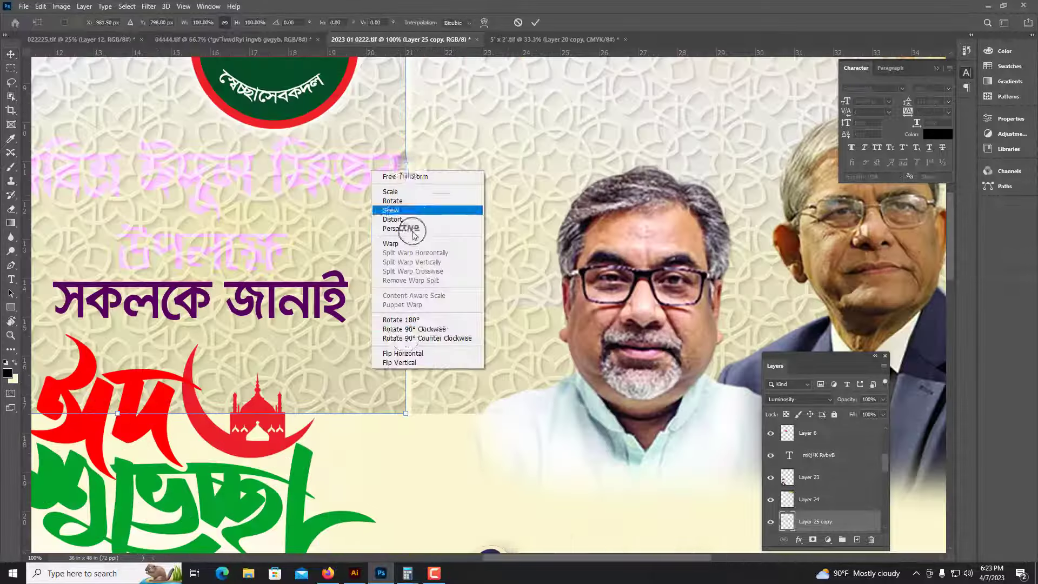
left_click(402, 350)
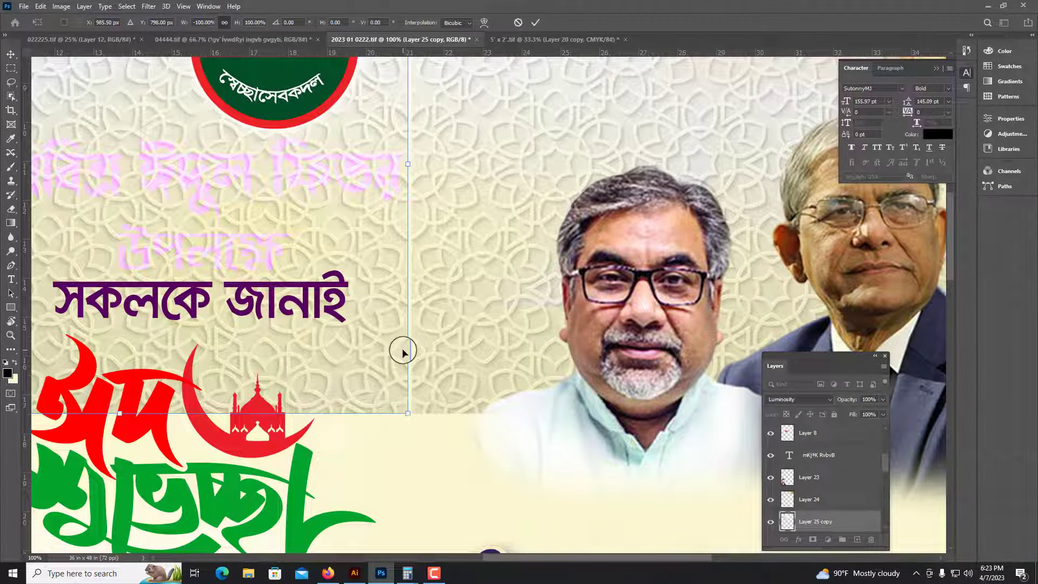
key("Return")
key("ctrl+minus")
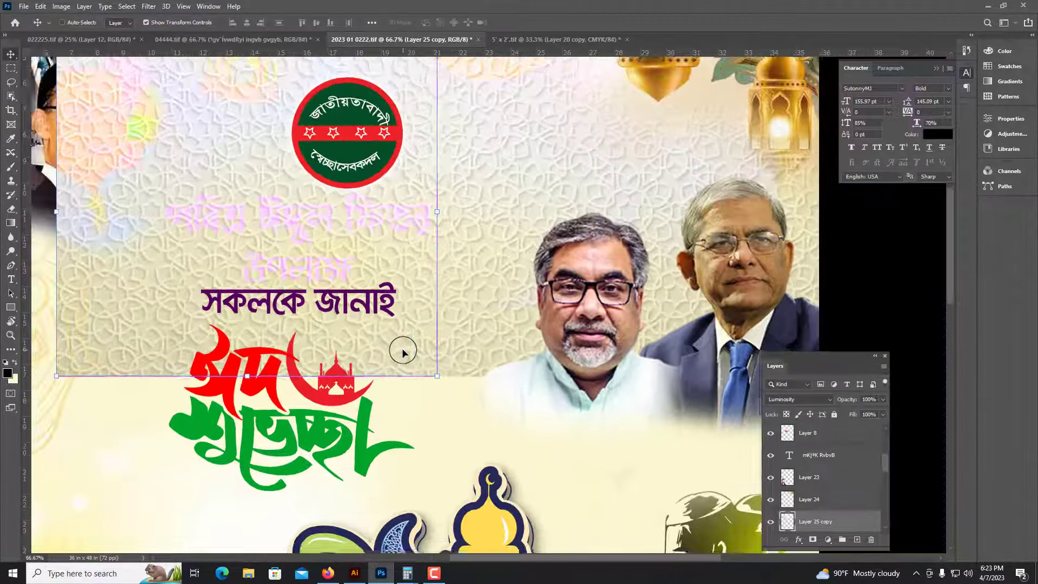
left_click(462, 165, "shift")
key("ctrl+e")
Step: Extend the merged pattern downward with a vertically flipped copy and fade it around the two portraits with a soft 1200 px Eraser
left_click_drag(485, 187, 503, 428)
key("ctrl+plus")
key("ctrl+plus")
left_click_drag(438, 452, 433, 458)
key("ctrl+minus")
key("ctrl+minus")
right_click(454, 355)
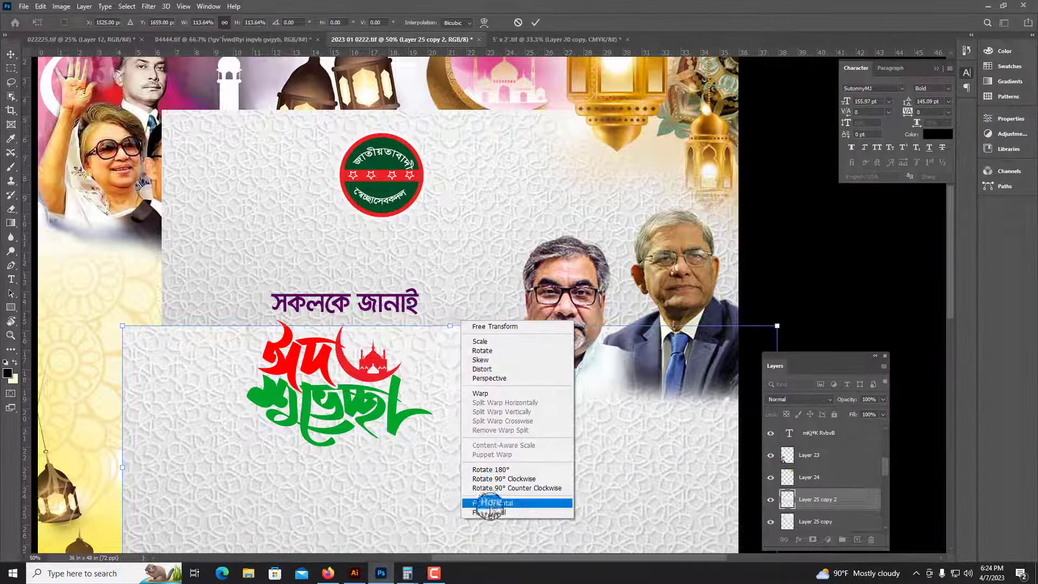
left_click(483, 512)
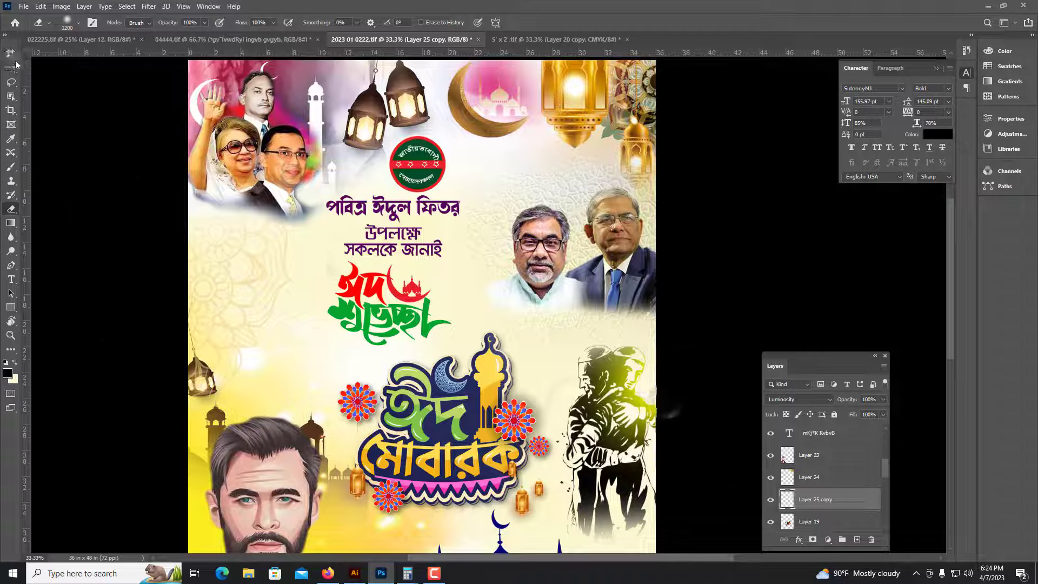
Step: Nudge the group of three portraits in the poster's upper corner slightly down and to the right
key("ctrl+minus")
key("Return")
left_click(388, 406)
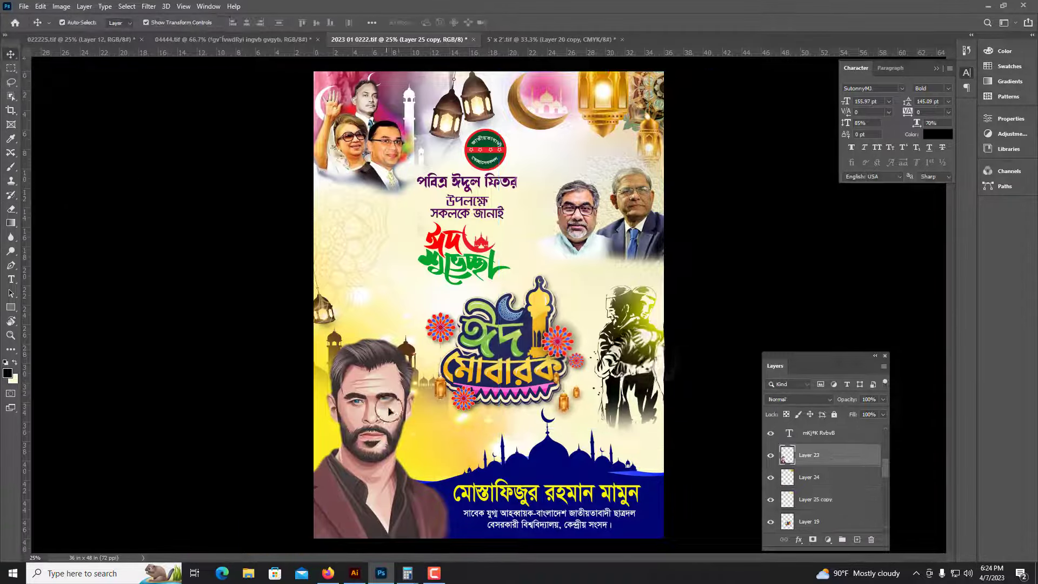
key("ctrl+plus")
left_click_drag(517, 151, 509, 318)
left_click(381, 281)
left_click(368, 275)
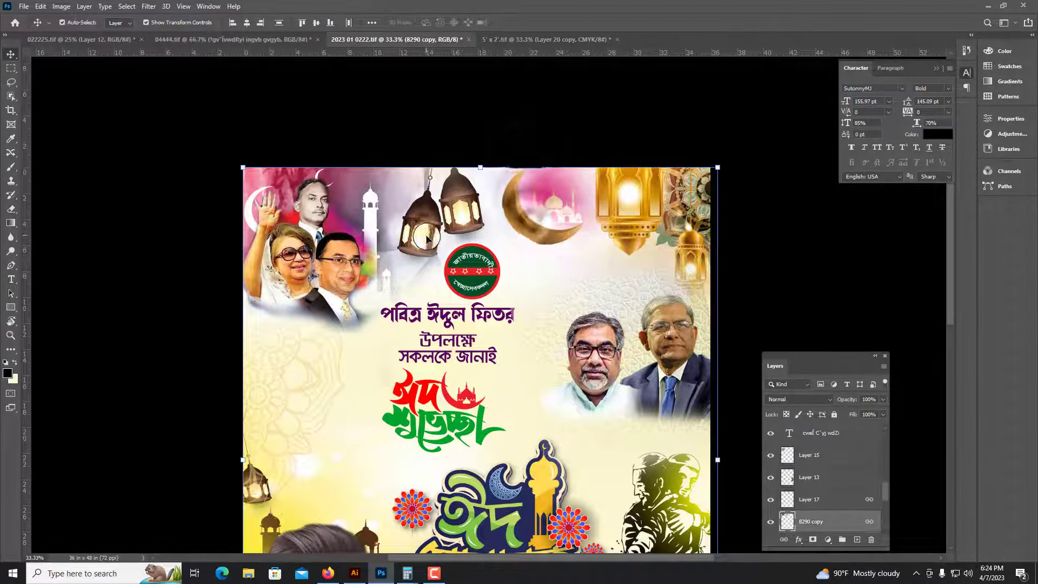
left_click_drag(330, 278, 334, 282)
Step: Bring the Bismillah line from 04444.tif onto the poster's upper edge near the crescent moon and colour it black
key("ctrl+minus")
key("ctrl+plus")
key("ctrl+plus")
left_click_drag(547, 231, 505, 373)
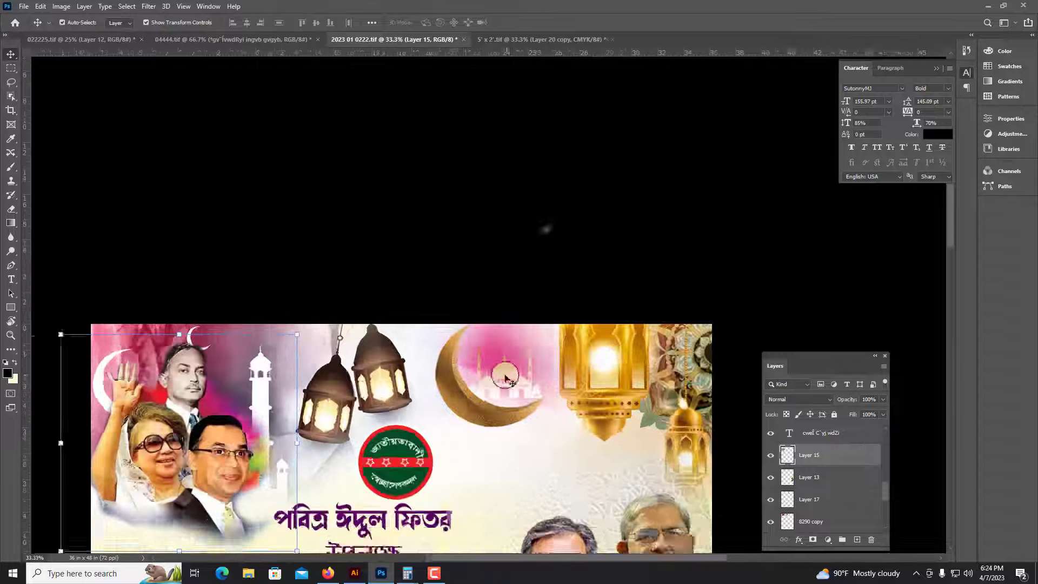
left_click(232, 40)
left_click(178, 131)
key("ctrl+plus")
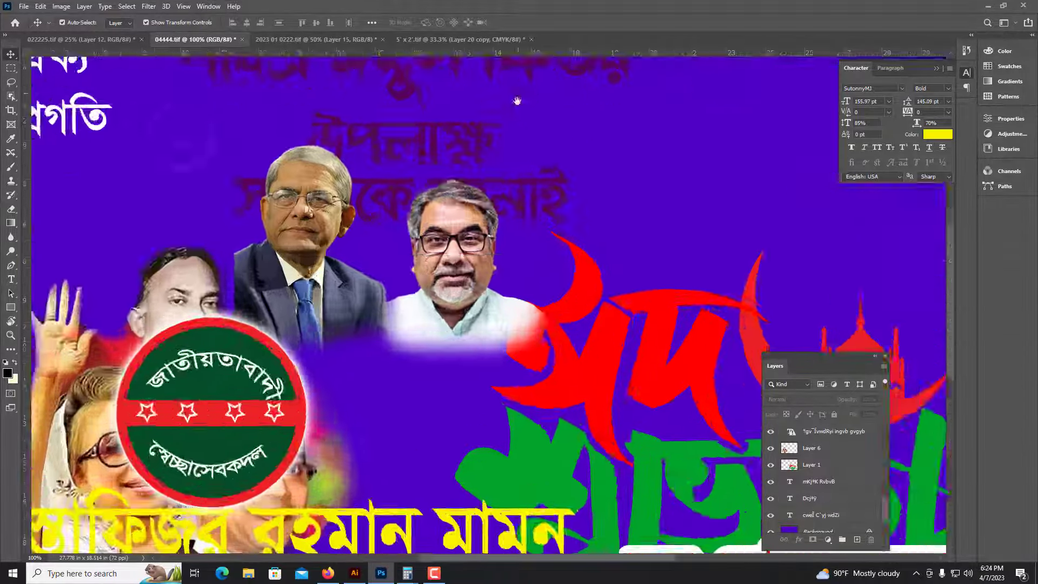
left_click_drag(517, 102, 361, 400)
left_click_drag(417, 290, 413, 224)
key("x")
key("ctrl+BackSpace")
left_click_drag(378, 218, 450, 202)
key("ctrl+minus")
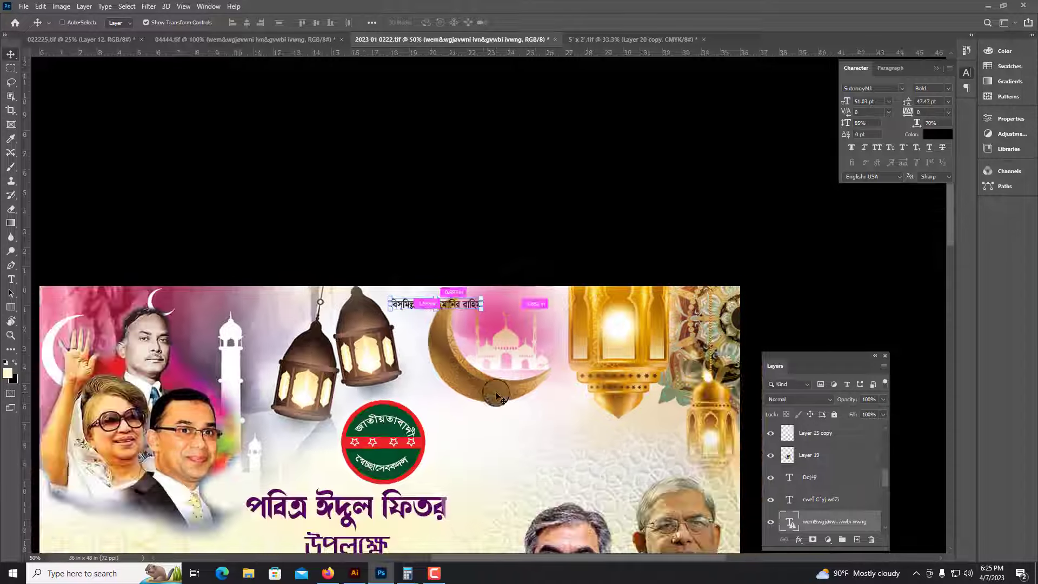
Step: Fade the crescent moon's upper tip behind the Bismillah line with a soft 124 px Eraser
left_click(496, 394)
key("ctrl+plus")
key("ctrl+plus")
left_click(474, 340)
key("e")
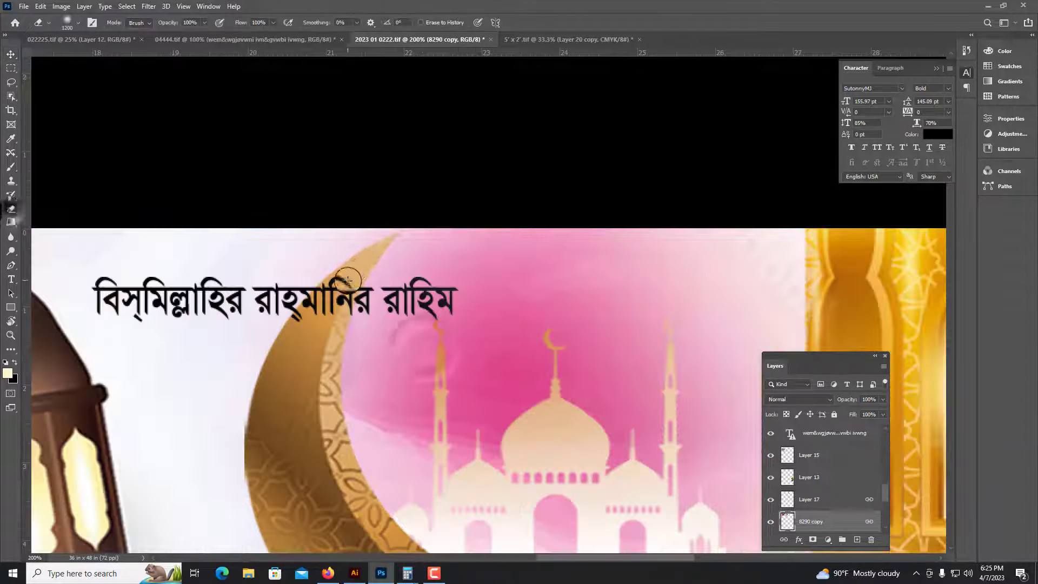
right_click(354, 273)
left_click_drag(424, 301, 447, 301)
left_click_drag(329, 314, 416, 247)
key("ctrl+z")
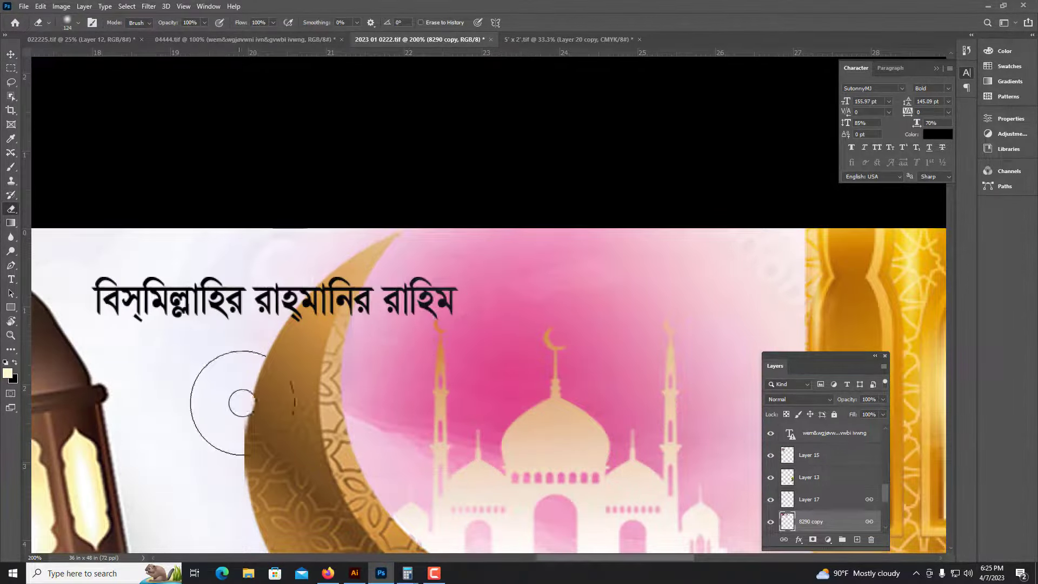
left_click(18, 60)
Step: Bring the two-line slogan বাংলাদেশ জিন্দাবাদ from 04444.tif onto the poster
key("ctrl+minus")
key("ctrl+minus")
double_click(421, 287)
left_click(221, 44)
left_click_drag(744, 124, 359, 442)
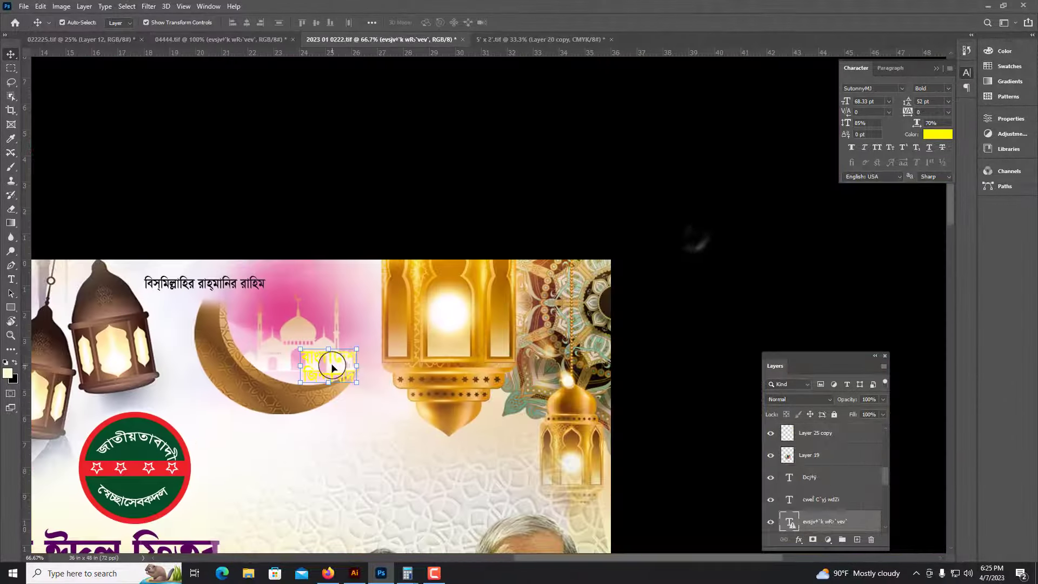
left_click_drag(337, 379, 364, 310)
key("ctrl+z")
key("ctrl+plus")
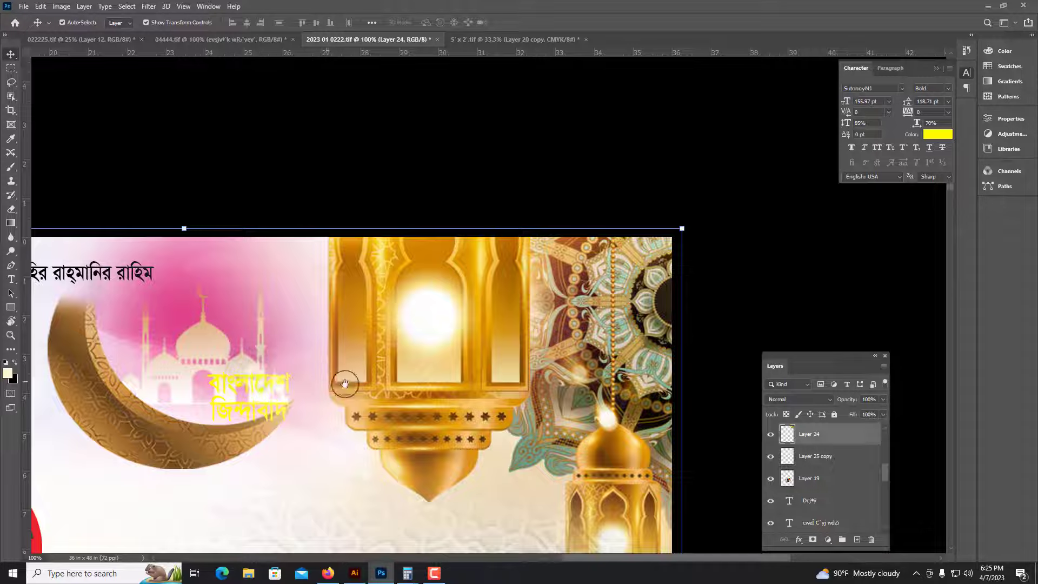
Step: Move the slogan to the upper edge between the white minaret and the dark lanterns and colour it black
left_click_drag(345, 385, 607, 323)
left_click_drag(507, 351, 297, 409)
left_click_drag(305, 403, 361, 253)
key("ctrl+BackSpace")
key("ctrl+minus")
key("ctrl+minus")
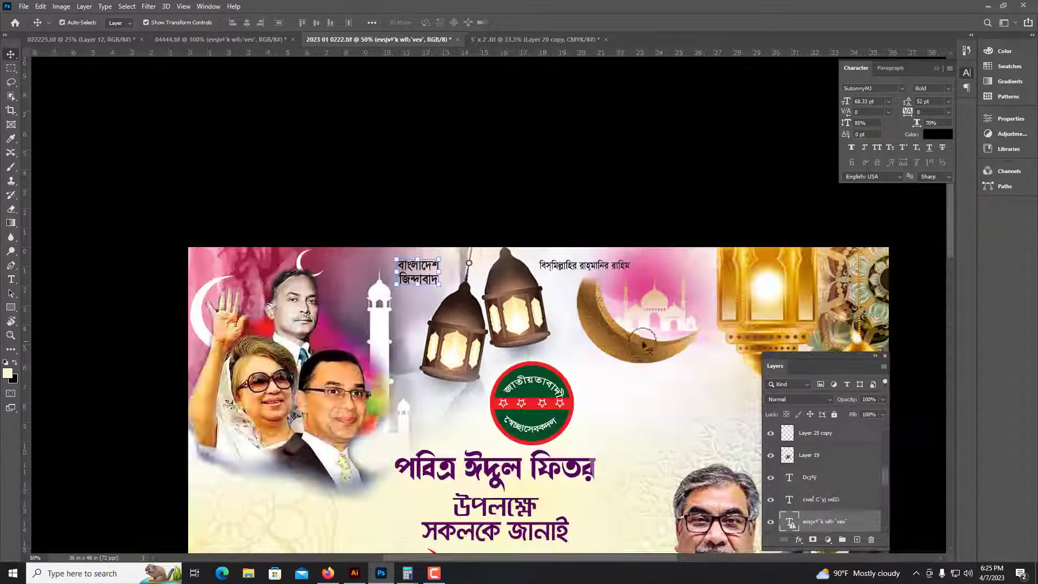
left_click(641, 335, "ctrl")
key("ctrl+minus")
left_click_drag(577, 394, 535, 249)
key("ctrl+plus")
left_click(456, 207, "ctrl")
left_click(418, 324)
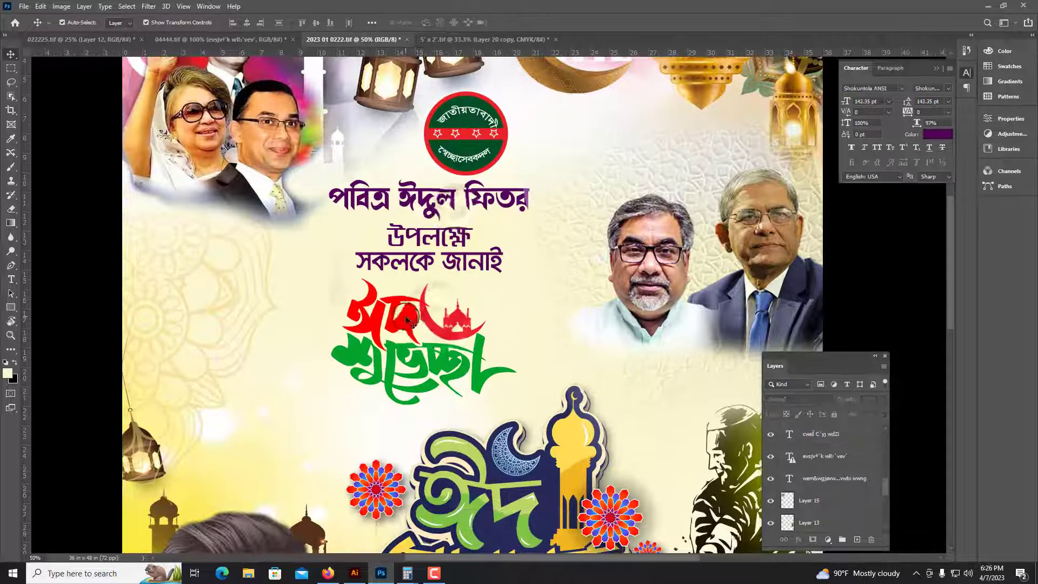
left_click(332, 139)
left_click(343, 271)
left_click(706, 91)
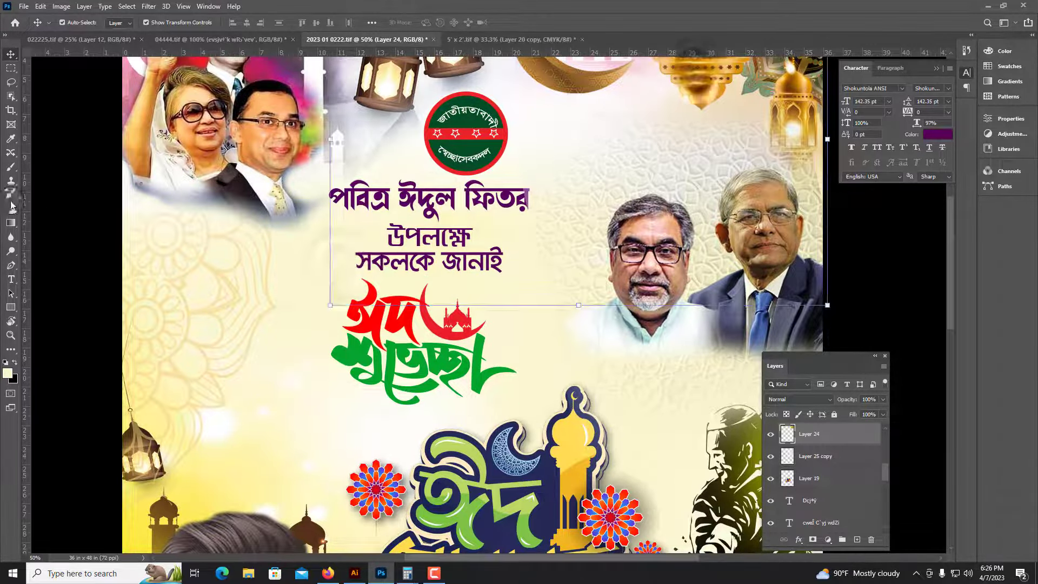
key("e")
key("v")
Step: Add a drop shadow in black (000000) to the red and green Eid greeting lettering
left_click(445, 361)
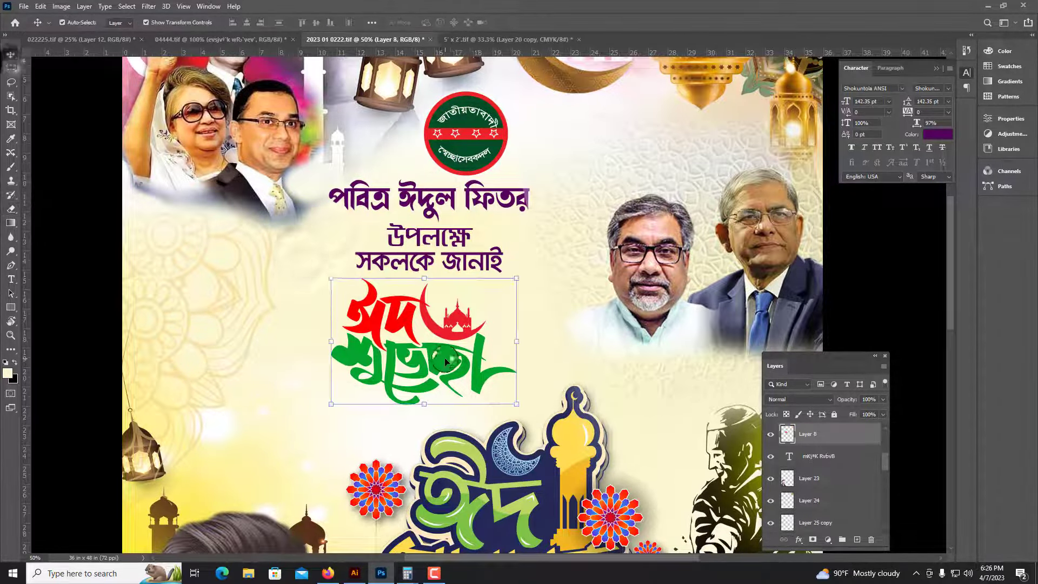
double_click(843, 434)
left_click(598, 294)
left_click(824, 132)
left_click_drag(487, 246, 563, 270)
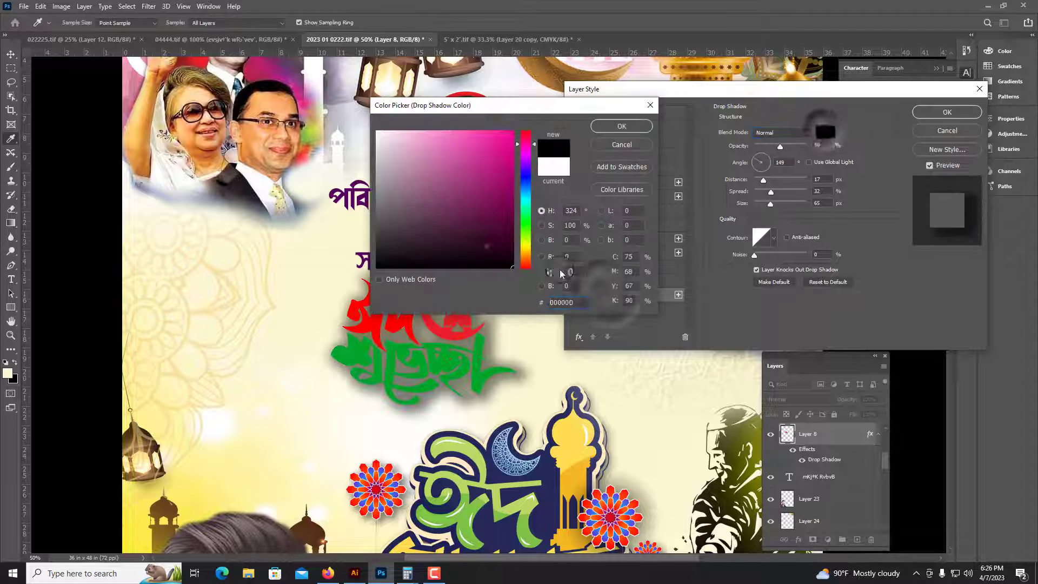
left_click(621, 126)
Step: Set the lettering's drop shadow to Multiply, adjust its spread and size, and add a white stroke around the letters
left_click(768, 146)
left_click(773, 133)
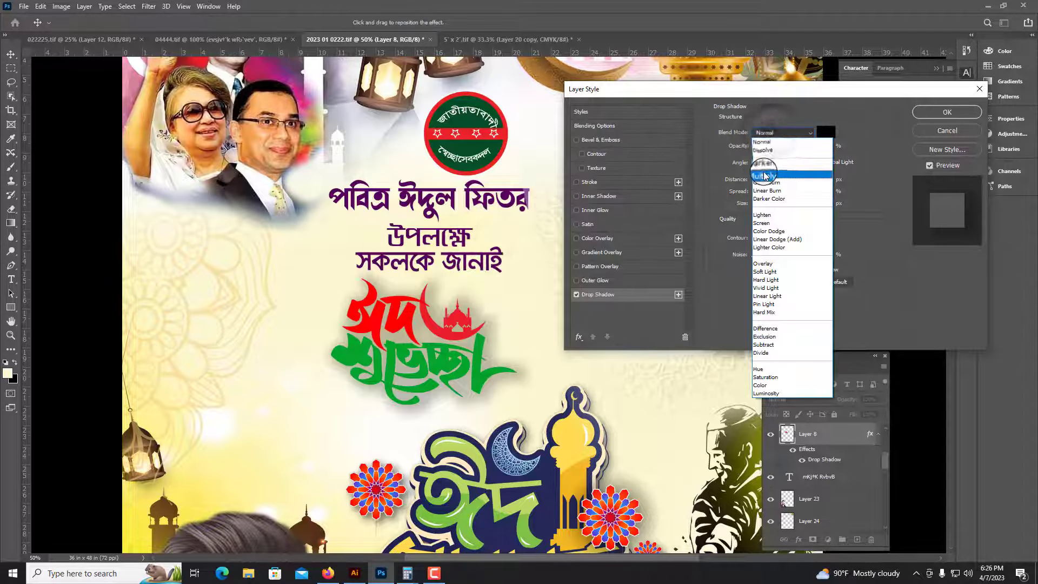
left_click(765, 174)
left_click(761, 204)
left_click(762, 192)
left_click(590, 182)
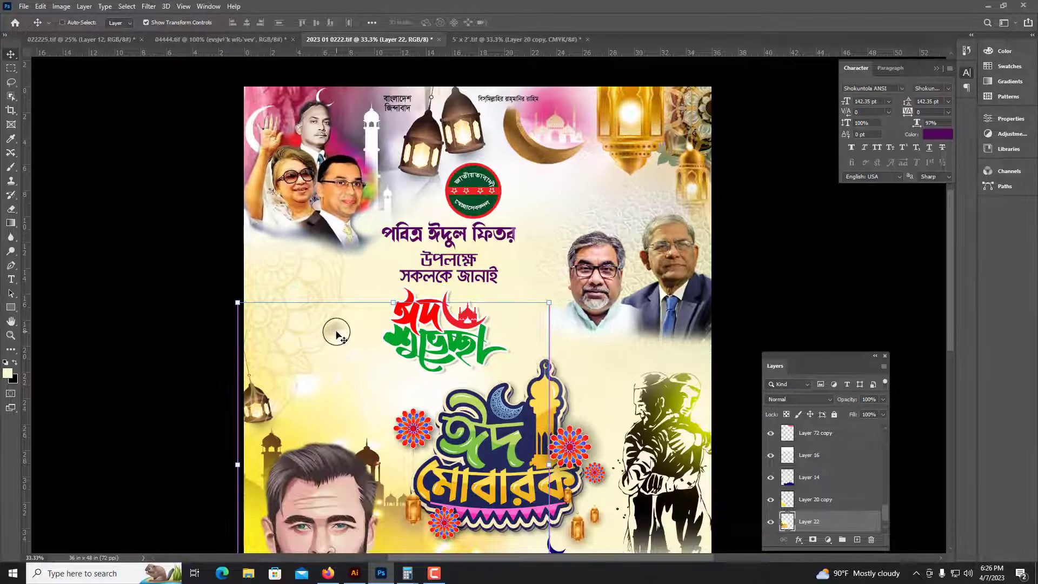
Step: Save the finished poster document 2023 01 0222.tif
key("ctrl+minus")
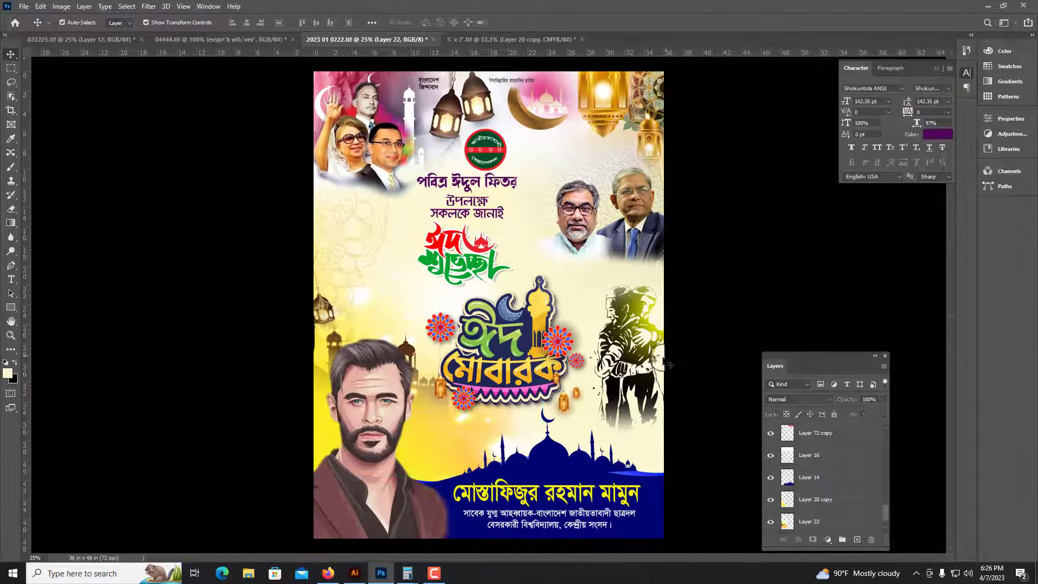
key("ctrl+minus")
key("ctrl+plus")
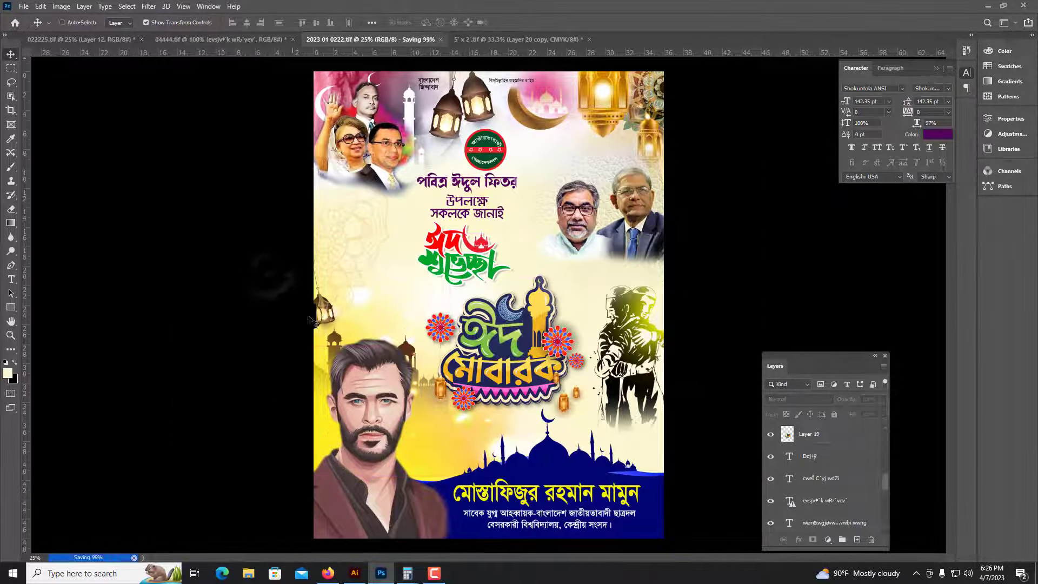
left_click(646, 343, "ctrl")
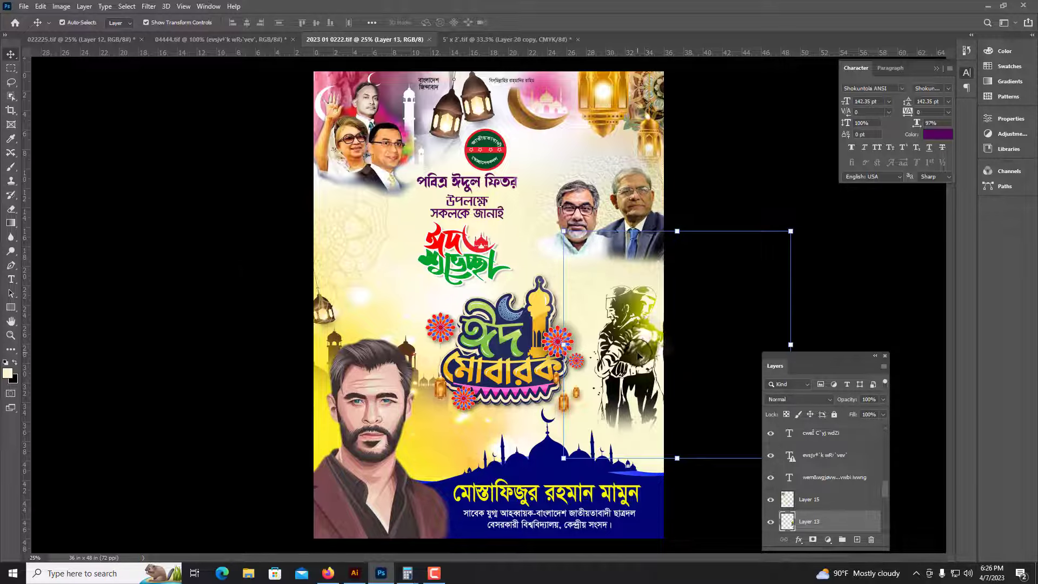
key("ctrl+minus")
Step: Close the source documents 022225.tif, 5' x 2'.tif and 04444.tif without saving their changes
left_click(120, 41)
left_click(488, 443)
key("ctrl+w")
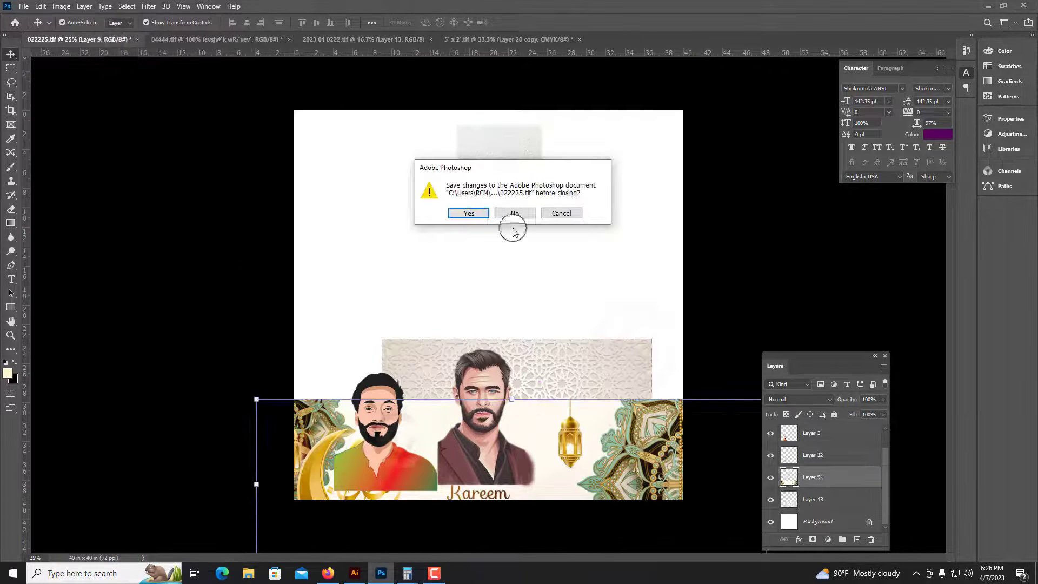
left_click(519, 212)
key("ctrl+plus")
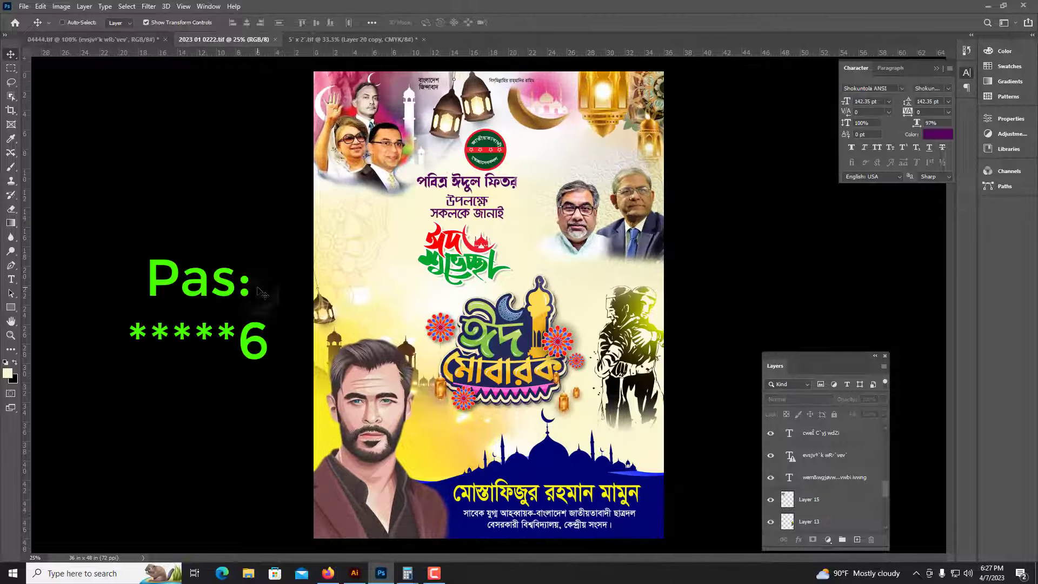
left_click(303, 39)
key("ctrl+w")
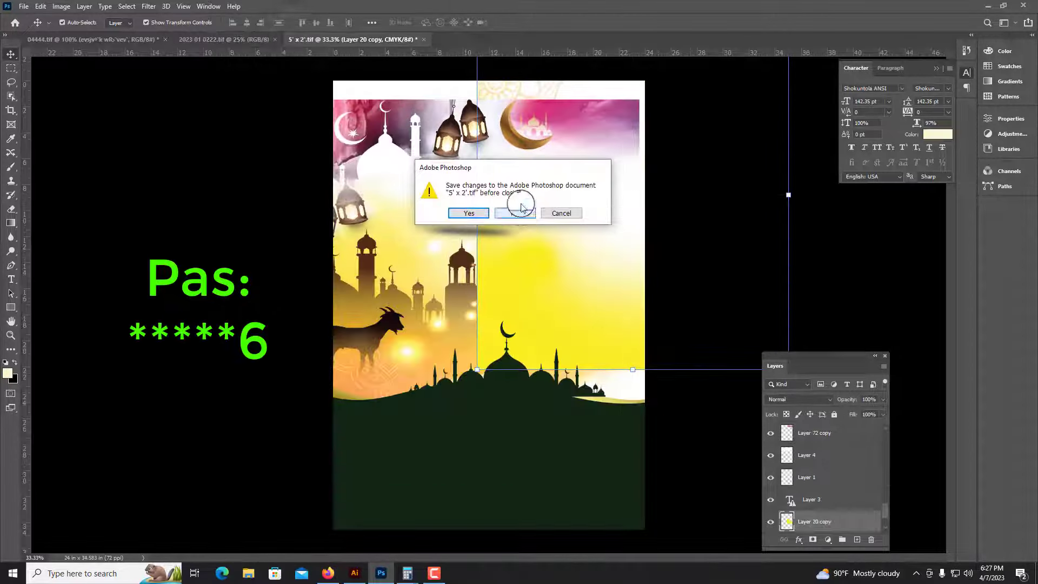
left_click(520, 212)
left_click(140, 40)
key("ctrl+w")
left_click(576, 212)
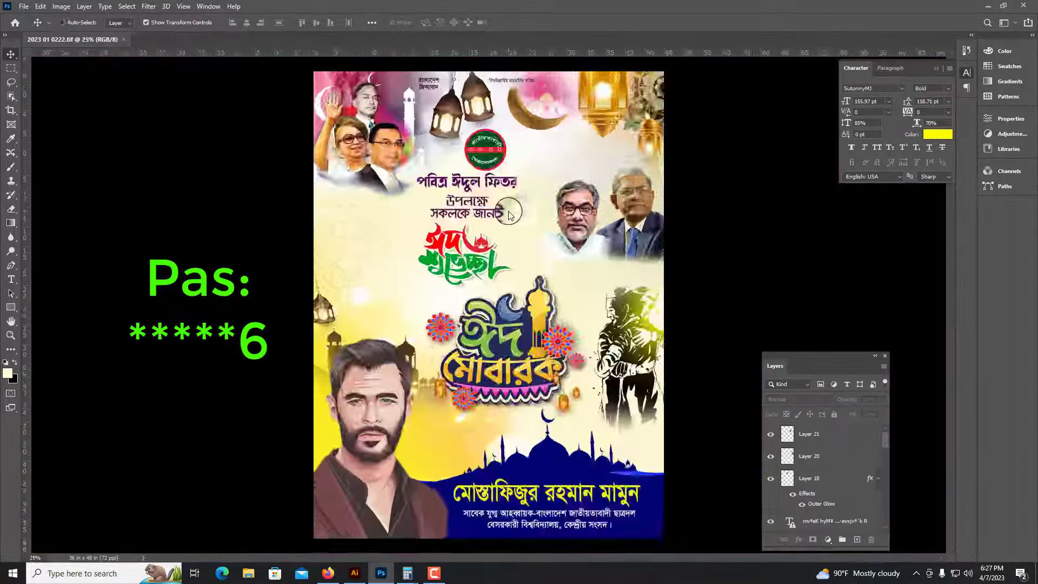
Step: Select the yellow mosque background layer and nudge it upward behind the man's portrait
key("ctrl+minus")
key("ctrl+plus")
left_click(428, 412)
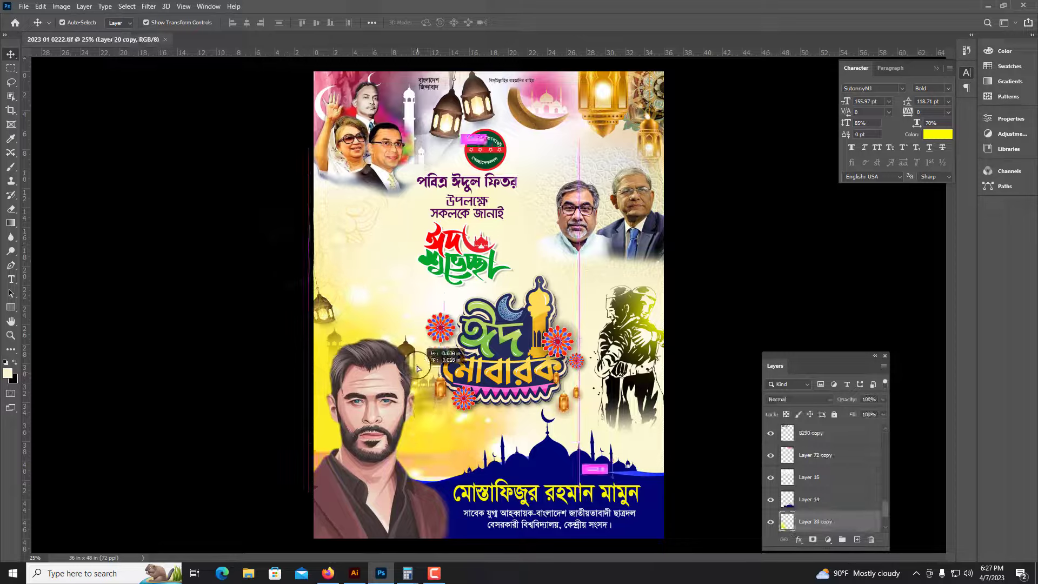
right_click(439, 445)
left_click(465, 460)
key("shift+Up")
key("shift+Up")
key("shift+Up")
key("shift+Up")
key("shift+Up")
key("shift+Up")
key("shift+Up")
key("shift+Up")
key("shift+Up")
key("shift+Up")
key("shift+Up")
key("shift+Up")
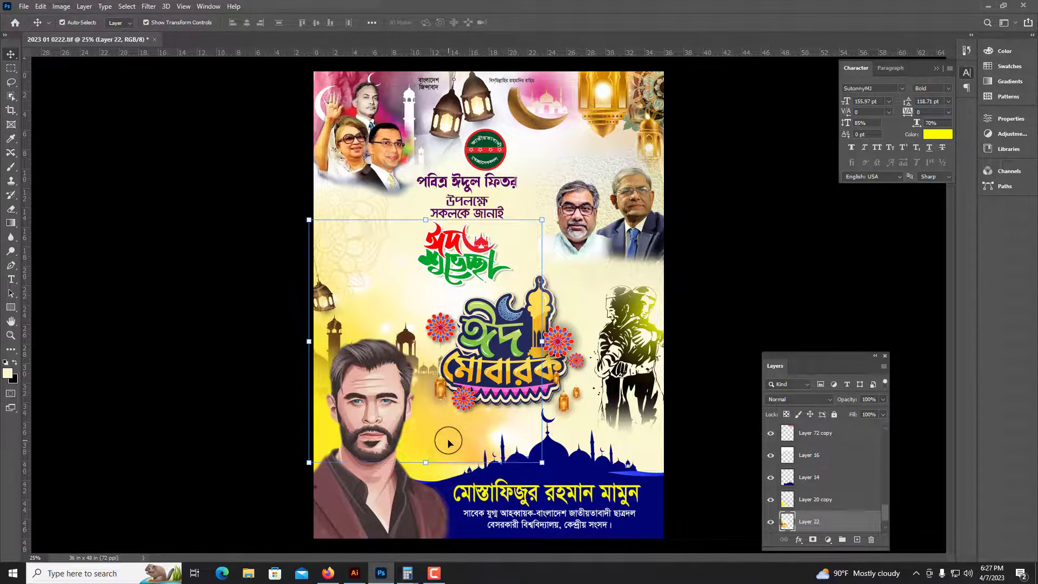
key("shift+Up")
key("shift+Up")
key("shift+Up")
key("shift+Up")
key("shift+Up")
key("shift+Up")
key("shift+Up")
key("shift+Up")
key("shift+Up")
key("shift+Up")
key("shift+Up")
key("shift+Up")
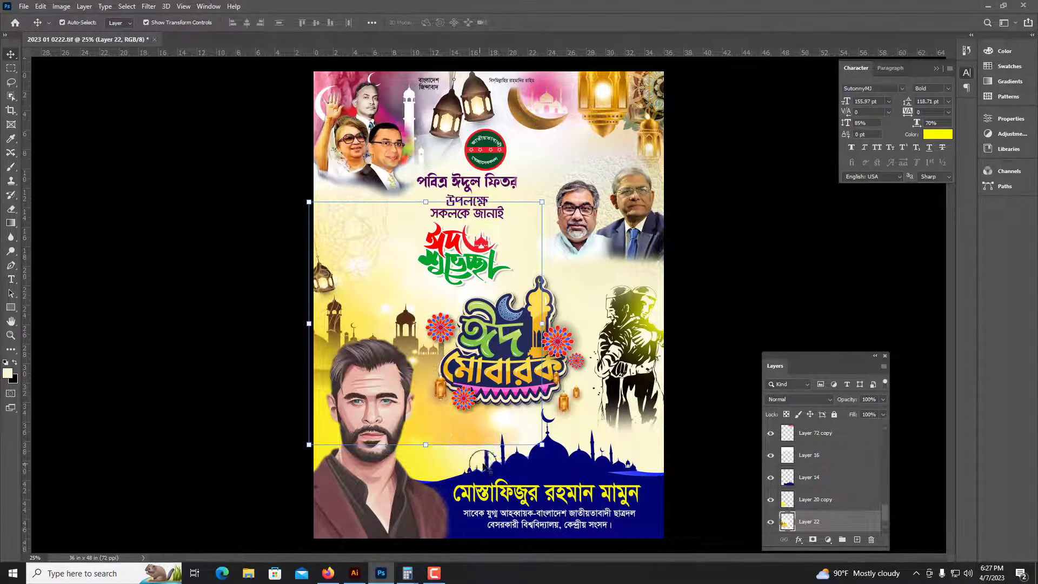
Step: Rotate the yellow mosque background slightly clockwise and apply the transformation
left_click_drag(552, 457, 439, 418)
key("Return")
scroll(427, 418, "up", 1)
Step: Erase the dark animal silhouette at the left edge of the mosque background with a soft 600-pixel eraser
key("e")
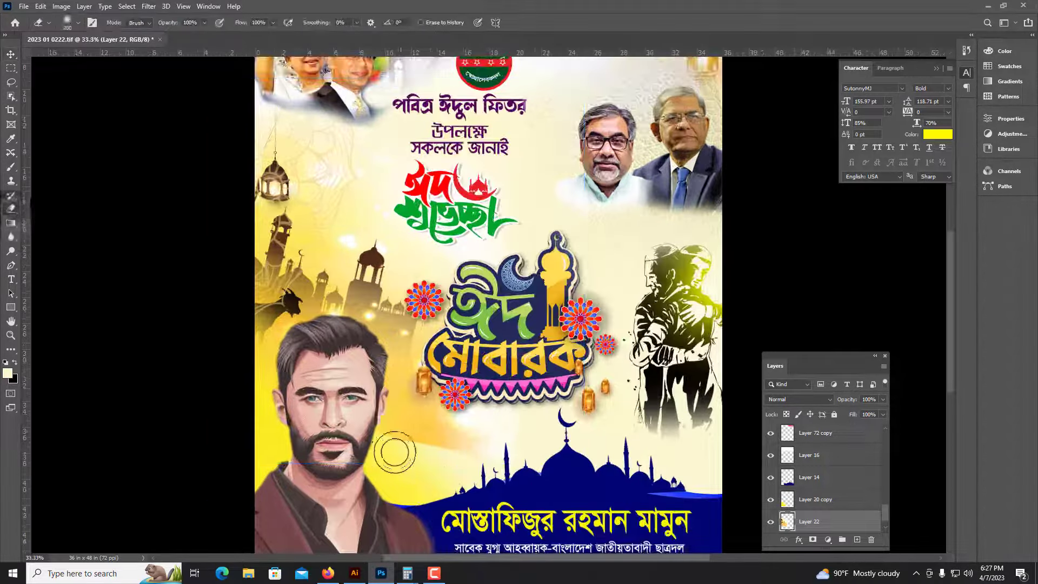
key("v")
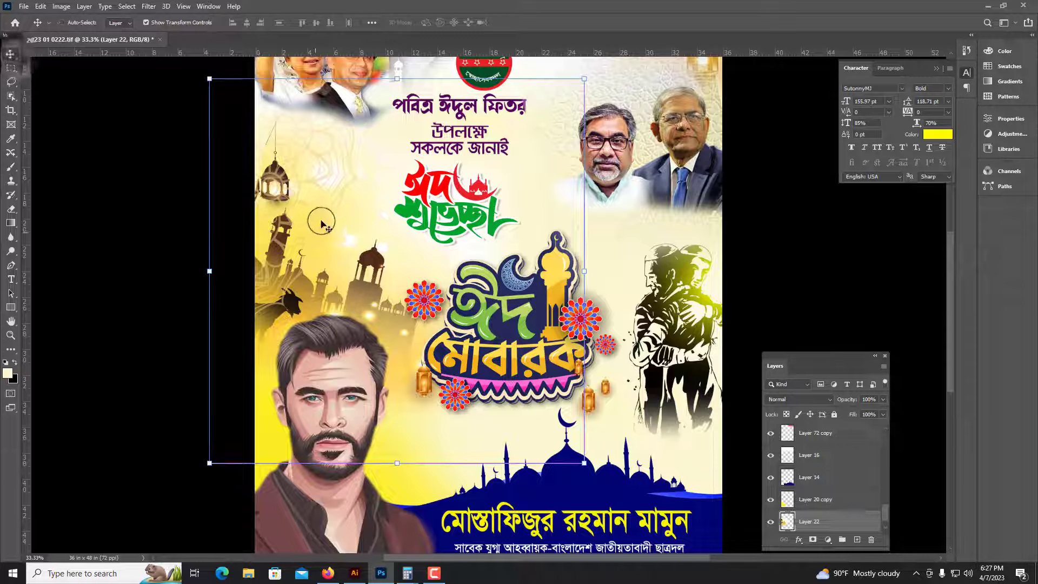
key("e")
key("ctrl+plus")
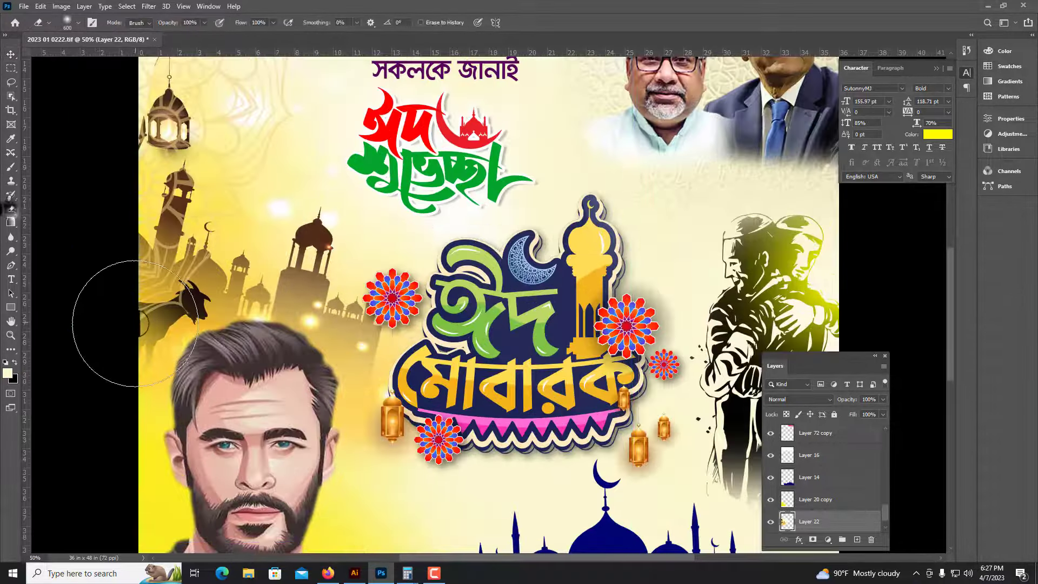
mouse_move(135, 323)
left_mouse_down()
mouse_move(161, 345)
mouse_move(168, 329)
left_mouse_up()
key("ctrl+minus")
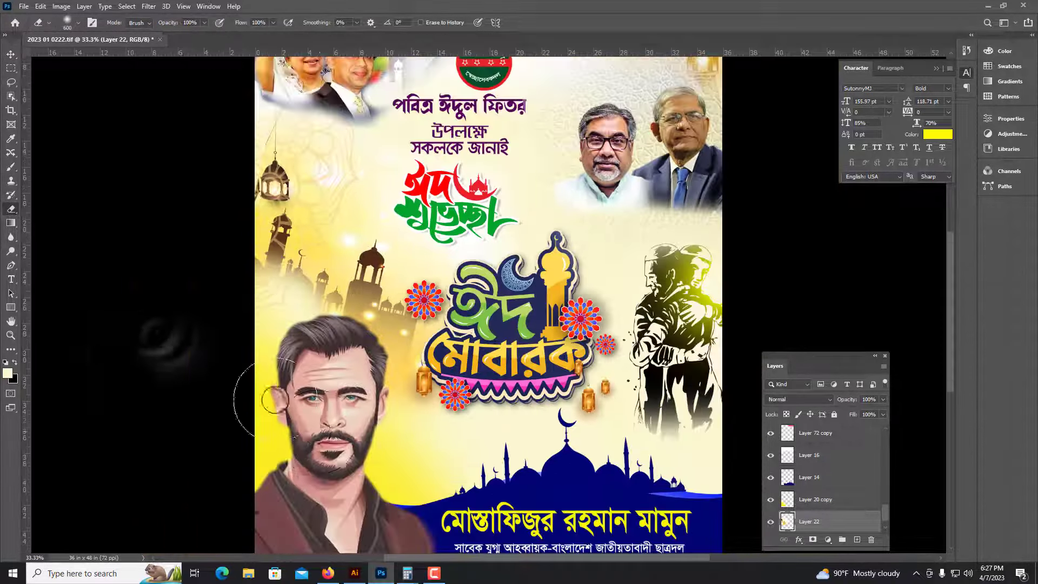
Step: Select the yellow glow layer, Layer 20 copy, and reposition it behind the man's portrait at the poster's left edge
key("v")
left_click(269, 433)
left_click_drag(268, 440, 325, 464)
right_click(409, 478)
left_click(424, 482)
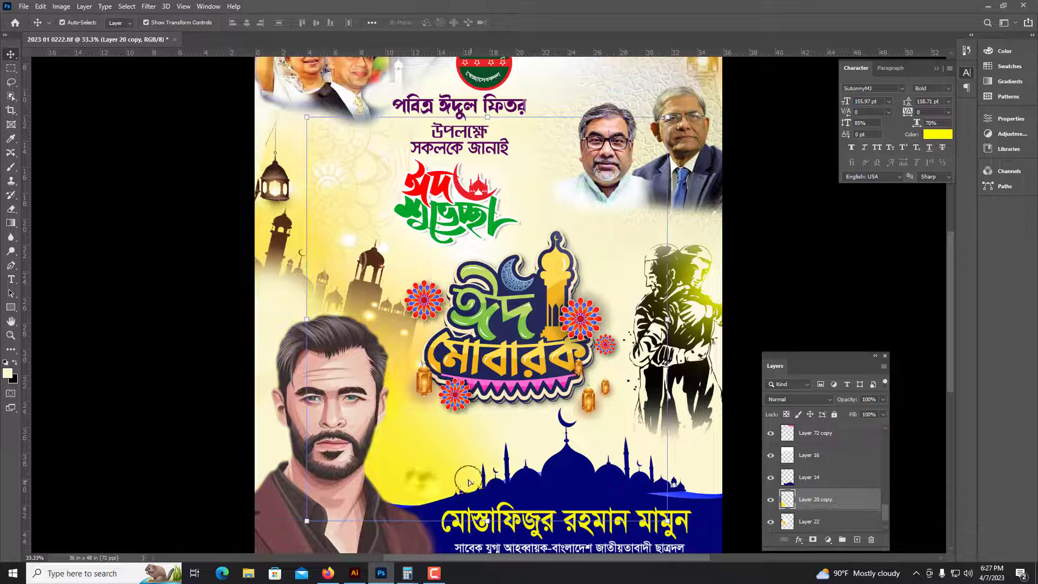
left_click_drag(469, 481, 410, 480)
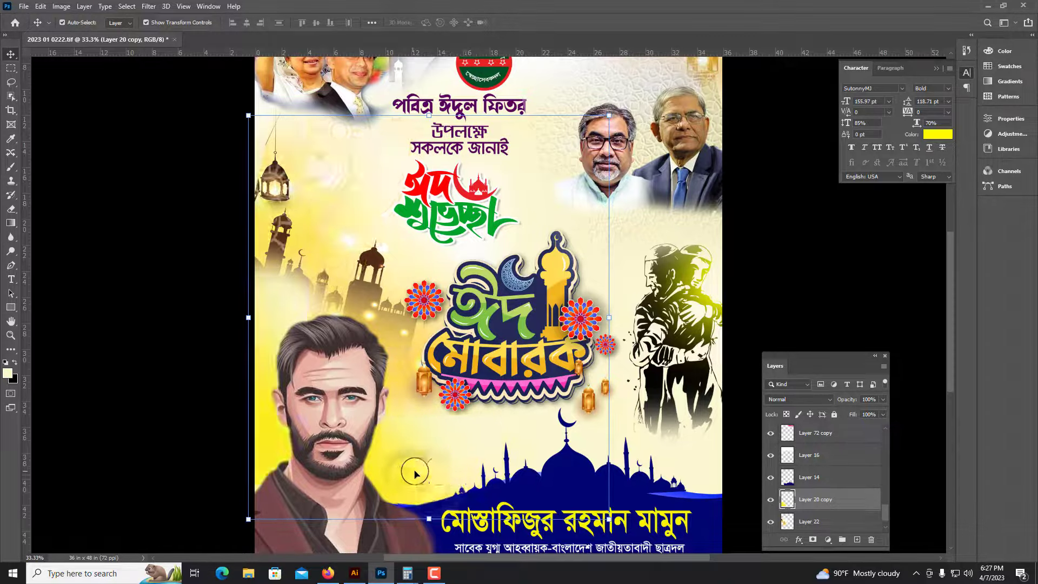
left_click(800, 403)
key("Escape")
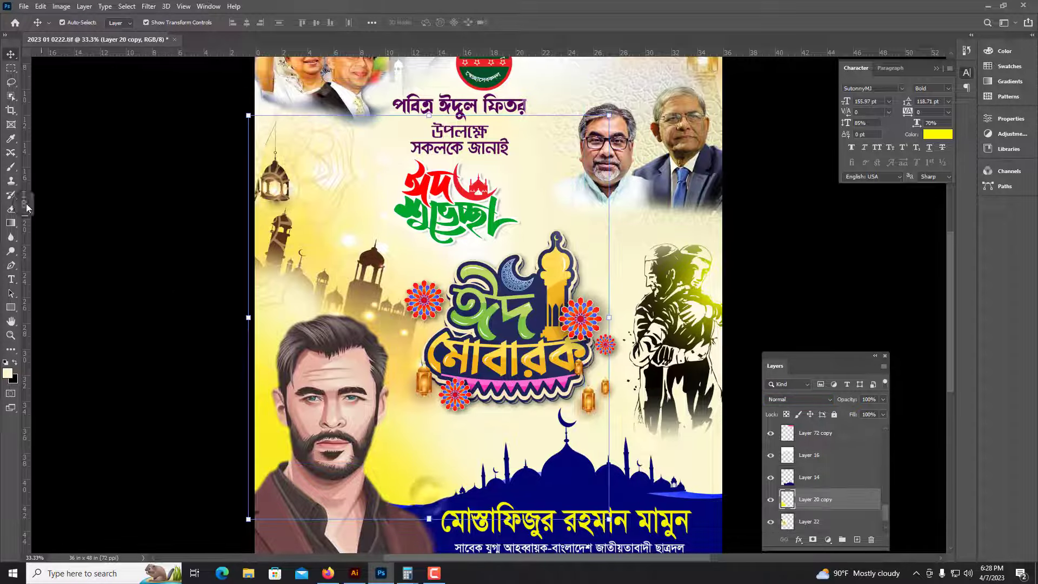
Step: Set up the Clone Stamp tool with a 600-pixel brush on the yellow glow layer
left_click(12, 183)
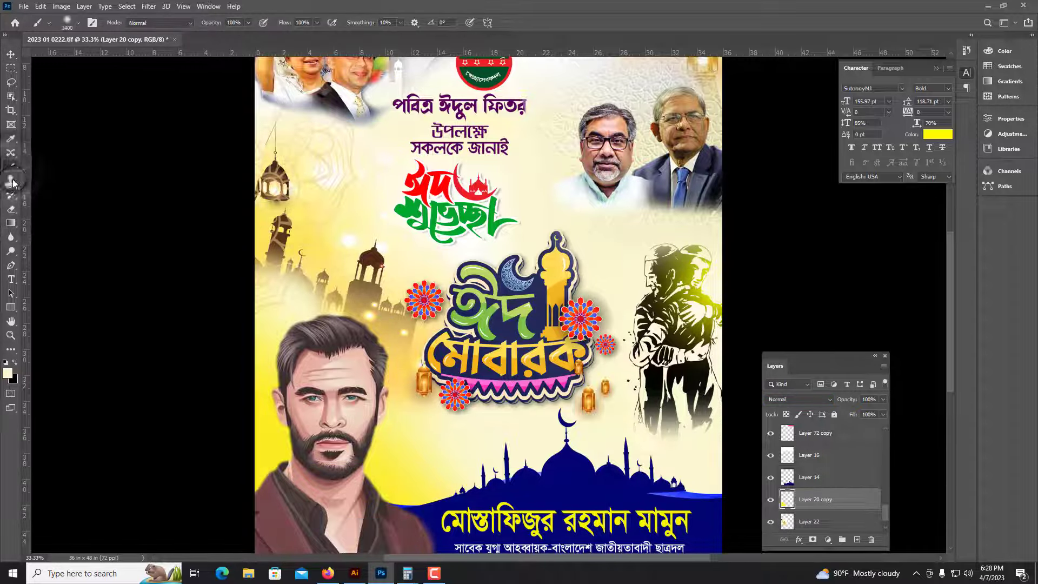
left_click(11, 181)
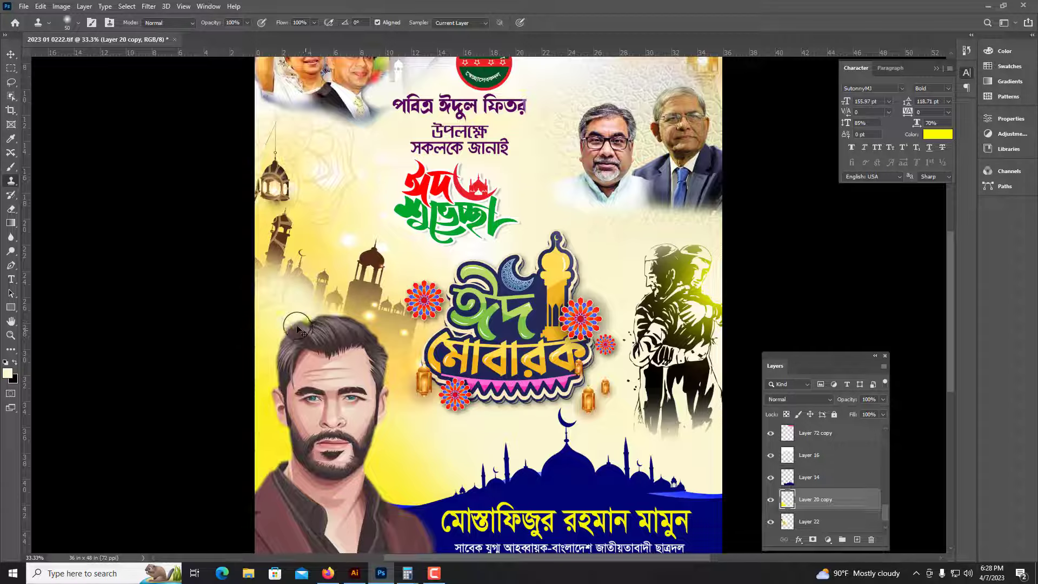
key("z")
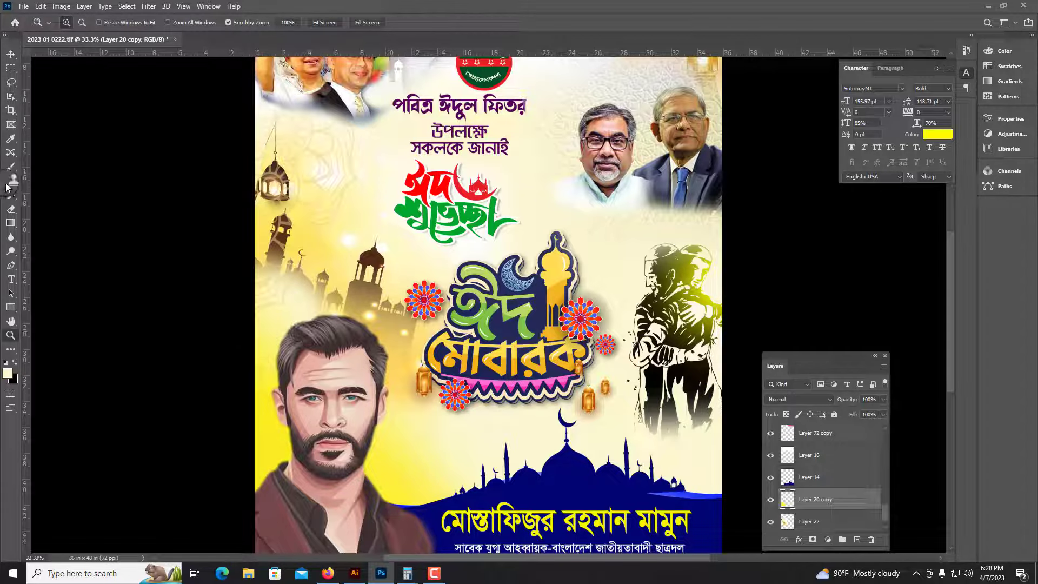
left_click(9, 184)
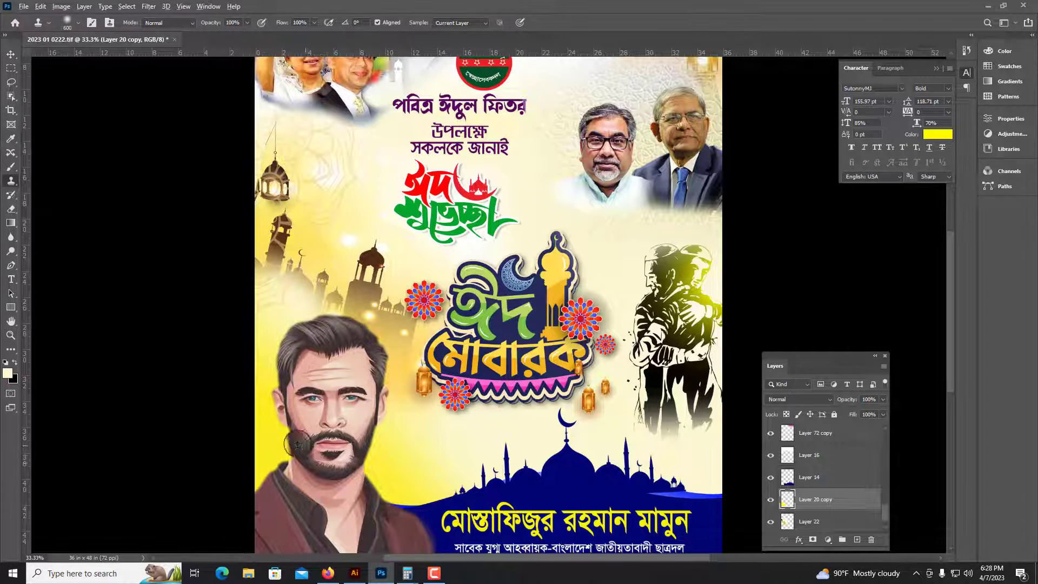